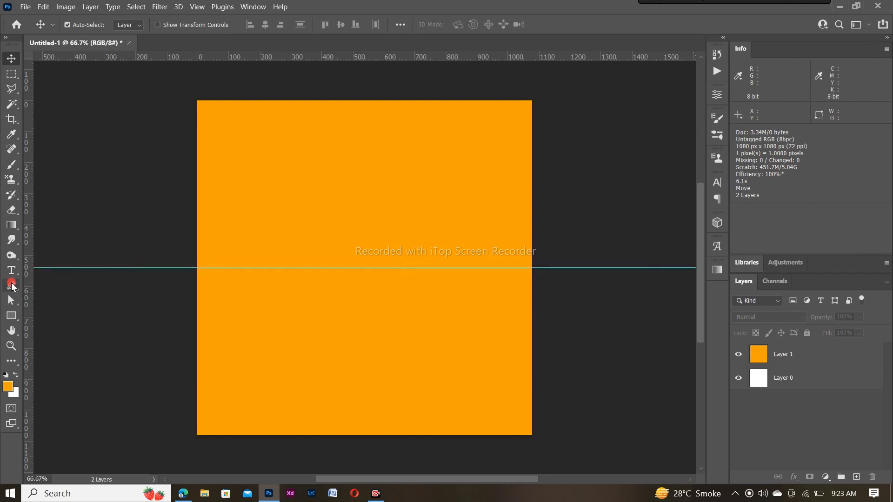
Draw a closed four-point Pen shape from the square's top-right corner, down to the centre guide, to the left edge and top-left corner
{"action": "left_click", "coordinate": [11, 286]}
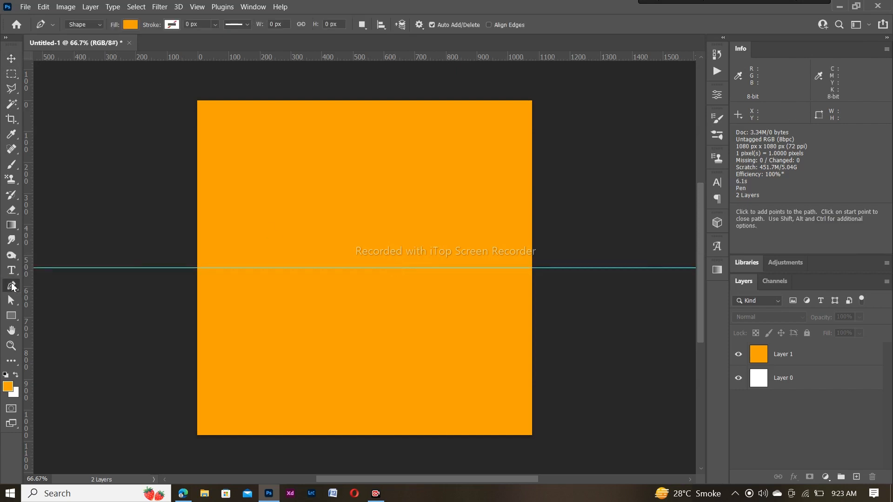
{"action": "left_click", "coordinate": [533, 101]}
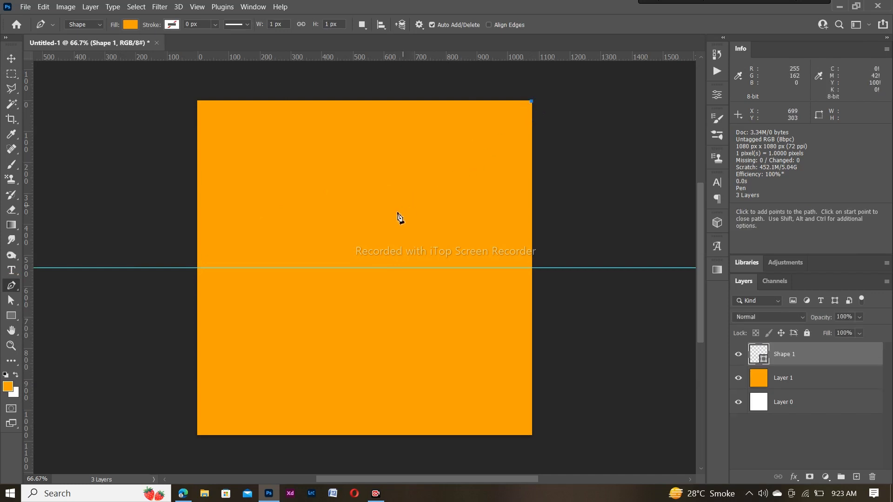
{"action": "left_click", "coordinate": [301, 269]}
{"action": "left_click", "coordinate": [196, 191]}
{"action": "left_click", "coordinate": [195, 99]}
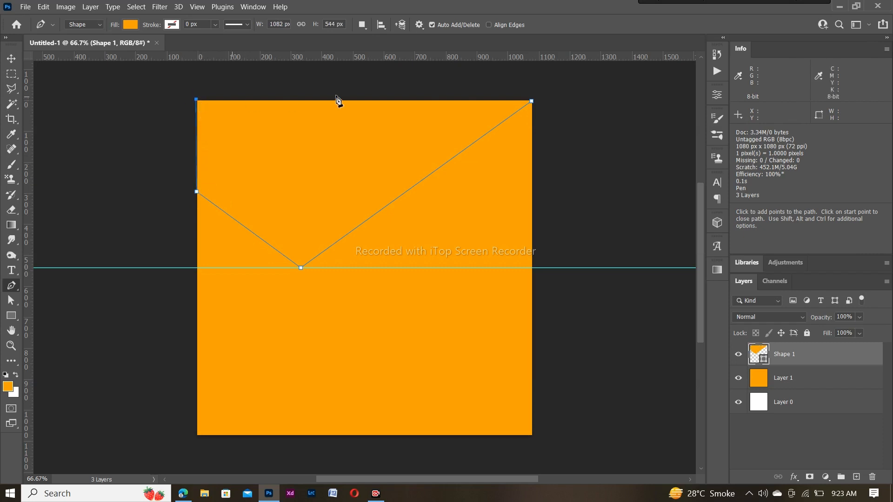
{"action": "left_click", "coordinate": [532, 101]}
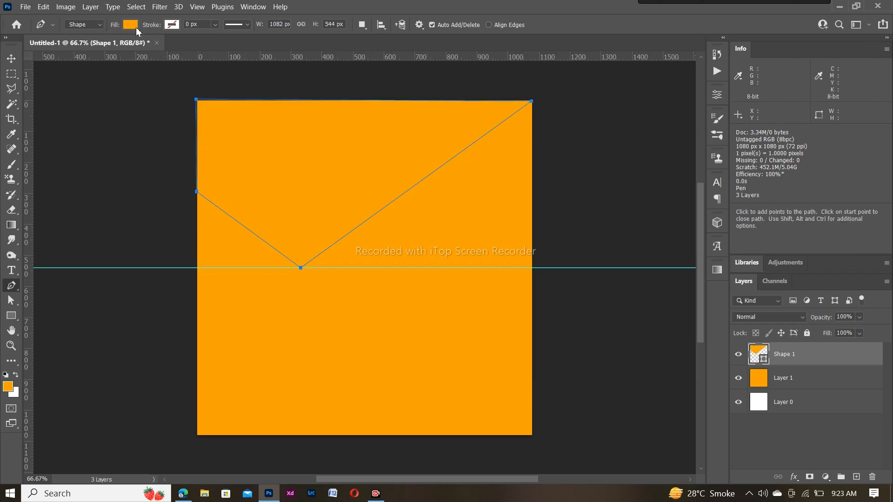
Set the Shape 1 fill colour to near-black #222222 in the Color Picker
{"action": "left_click", "coordinate": [131, 25]}
{"action": "left_click", "coordinate": [202, 46]}
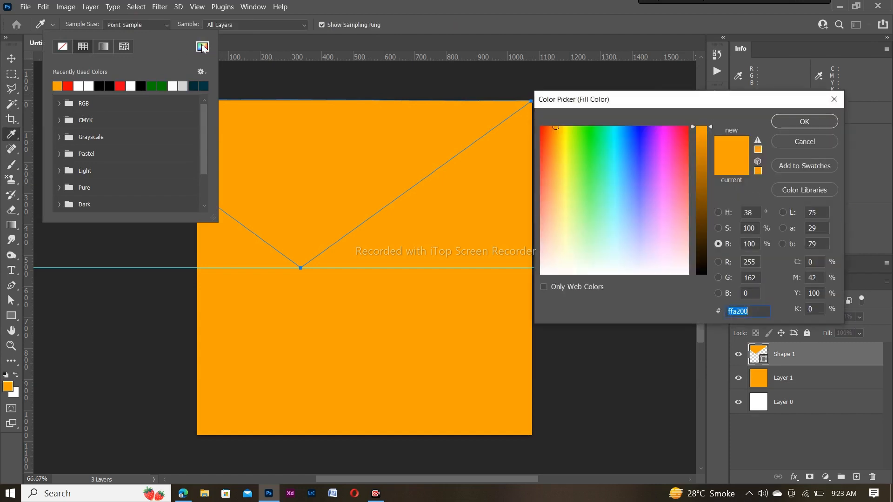
{"action": "left_click", "coordinate": [703, 220]}
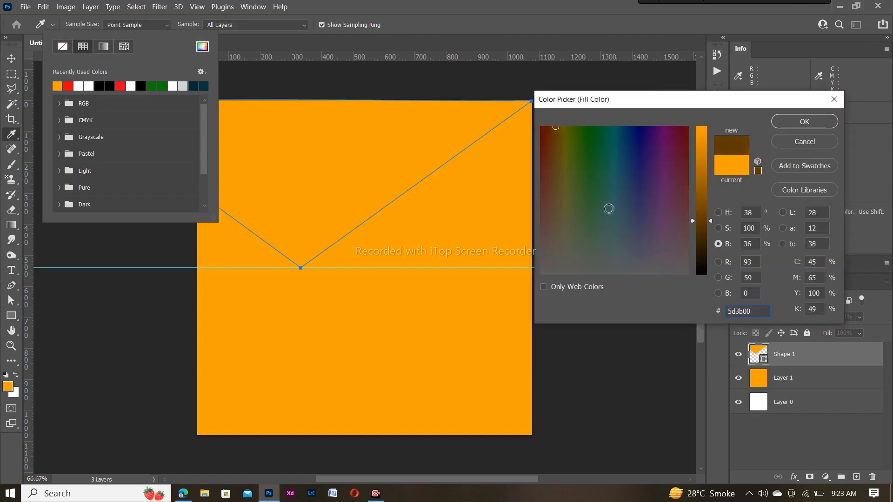
{"action": "left_click_drag", "start_coordinate": [703, 200], "coordinate": [702, 125]}
{"action": "mouse_move", "coordinate": [556, 162]}
{"action": "left_mouse_down"}
{"action": "mouse_move", "coordinate": [572, 146]}
{"action": "mouse_move", "coordinate": [562, 127]}
{"action": "left_mouse_up"}
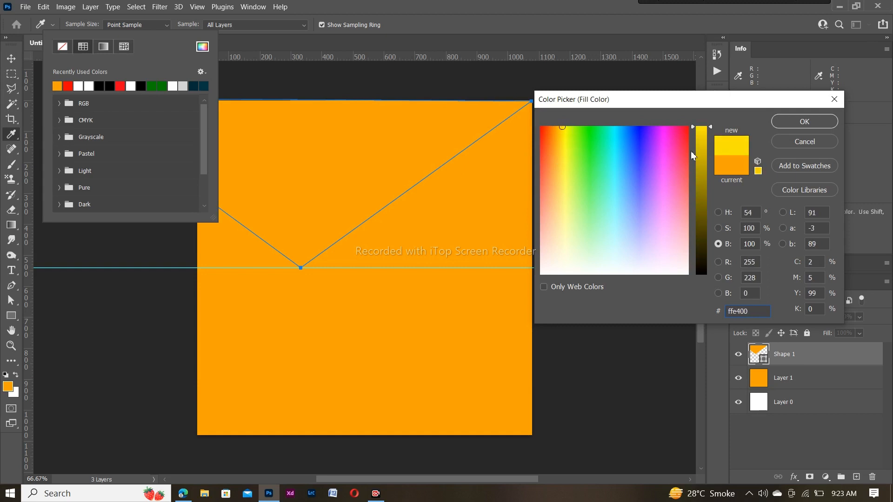
{"action": "mouse_move", "coordinate": [609, 213]}
{"action": "left_mouse_down"}
{"action": "mouse_move", "coordinate": [618, 273]}
{"action": "mouse_move", "coordinate": [593, 265]}
{"action": "mouse_move", "coordinate": [543, 283]}
{"action": "left_mouse_up"}
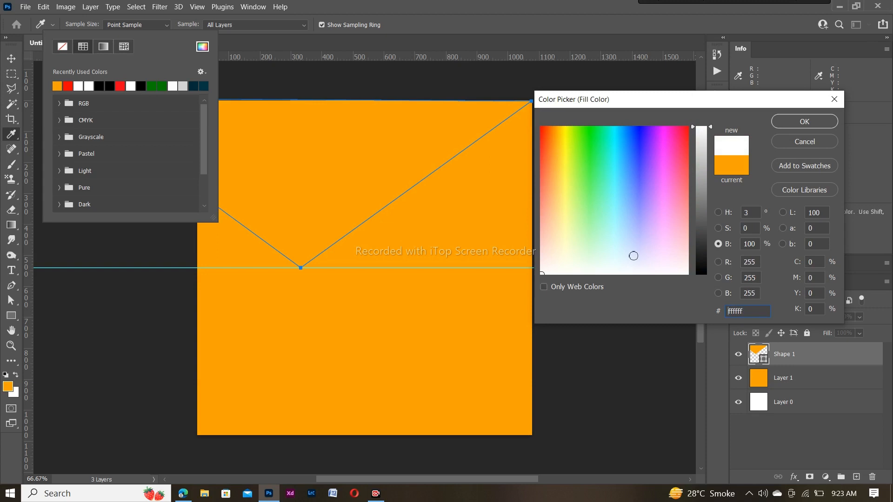
{"action": "left_click_drag", "start_coordinate": [708, 184], "coordinate": [703, 250]}
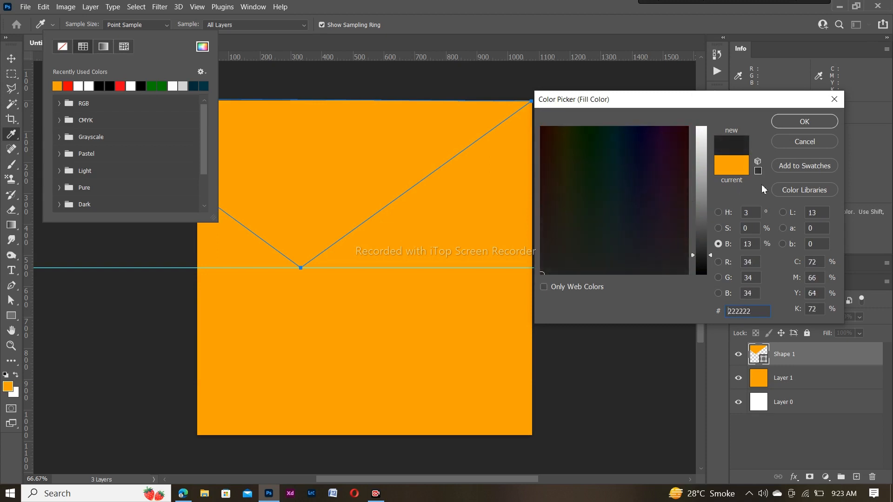
{"action": "left_click", "coordinate": [809, 125]}
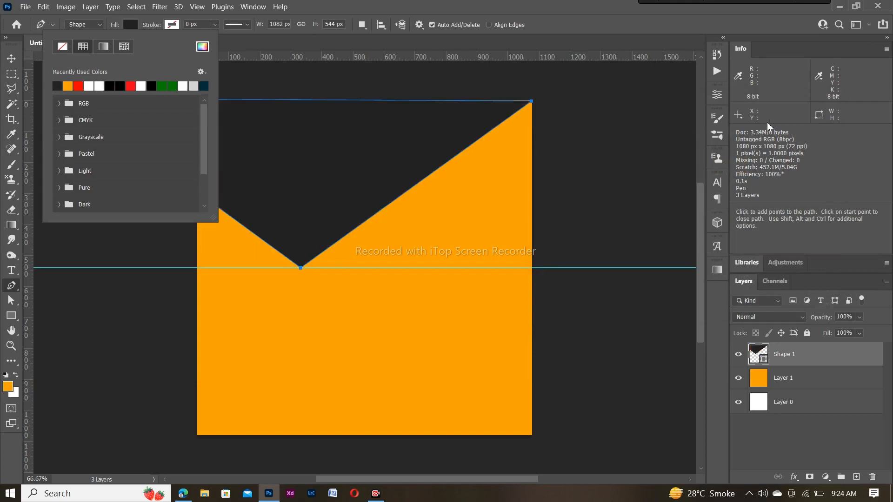
{"action": "left_click", "coordinate": [373, 40]}
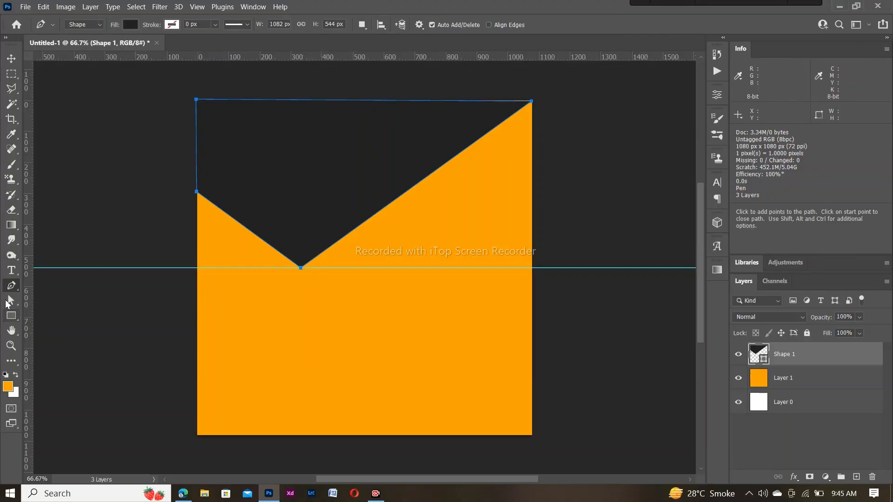
With the Add Anchor Point Tool, drag the V's bottom anchor slightly above the centre guide
{"action": "right_click", "coordinate": [12, 287]}
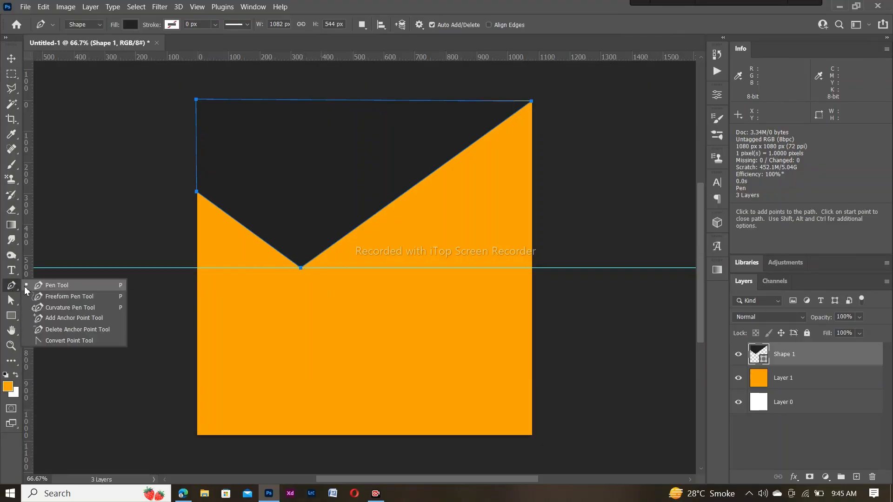
{"action": "left_click", "coordinate": [61, 317]}
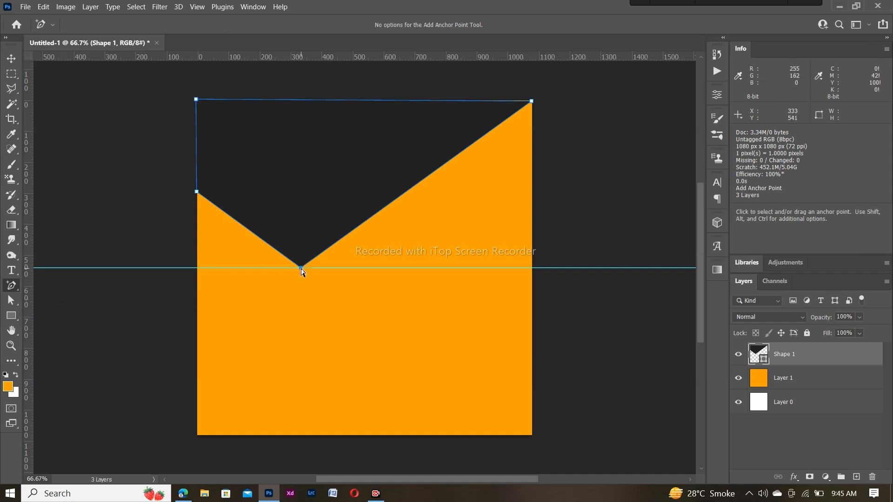
{"action": "left_click_drag", "start_coordinate": [301, 268], "coordinate": [301, 256]}
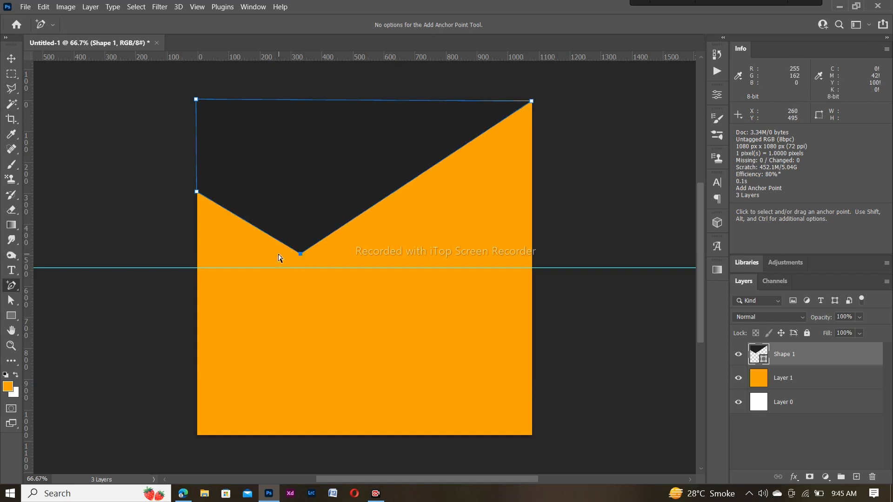
{"action": "key", "text": "Return"}
Nudge the shape's top-right corner anchor slightly up and right, then return to the Pen Tool
{"action": "left_click", "coordinate": [297, 216]}
{"action": "left_click_drag", "start_coordinate": [532, 101], "coordinate": [535, 98]}
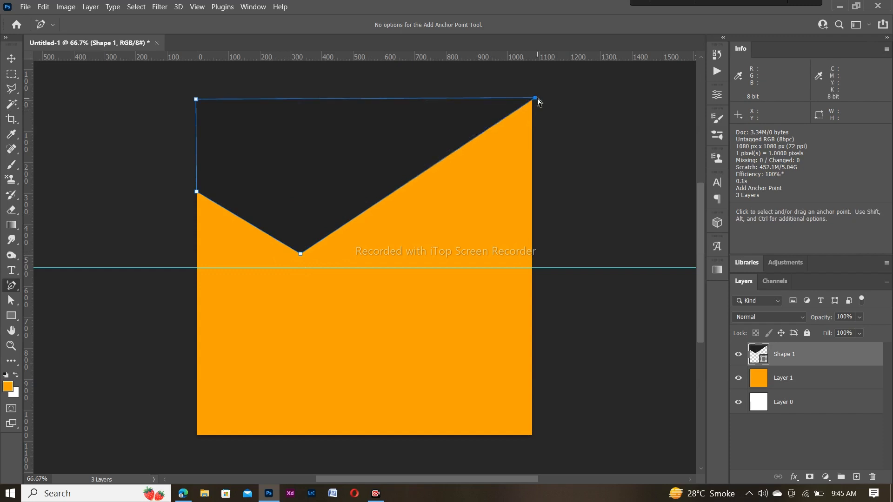
{"action": "key", "text": "Return"}
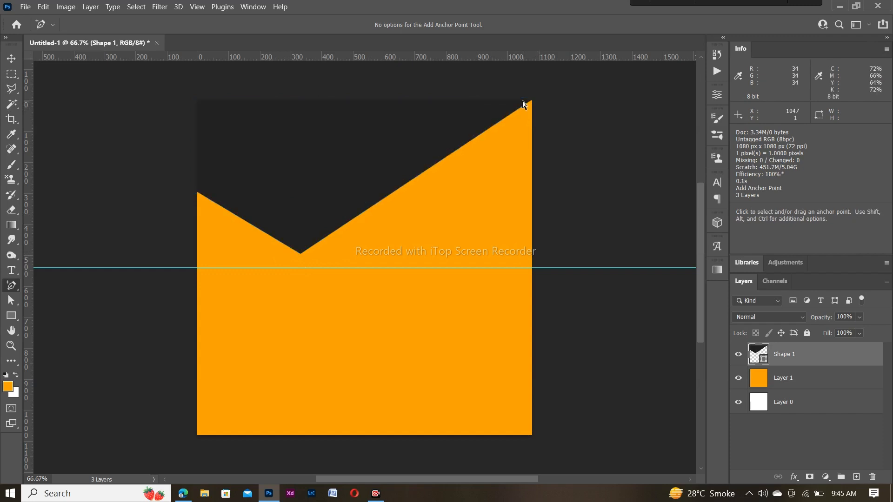
{"action": "right_click", "coordinate": [12, 287]}
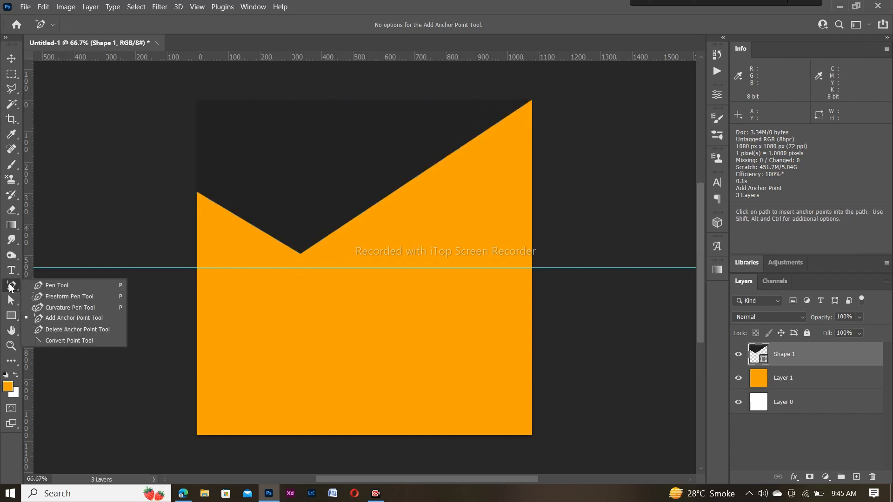
{"action": "left_click", "coordinate": [34, 287]}
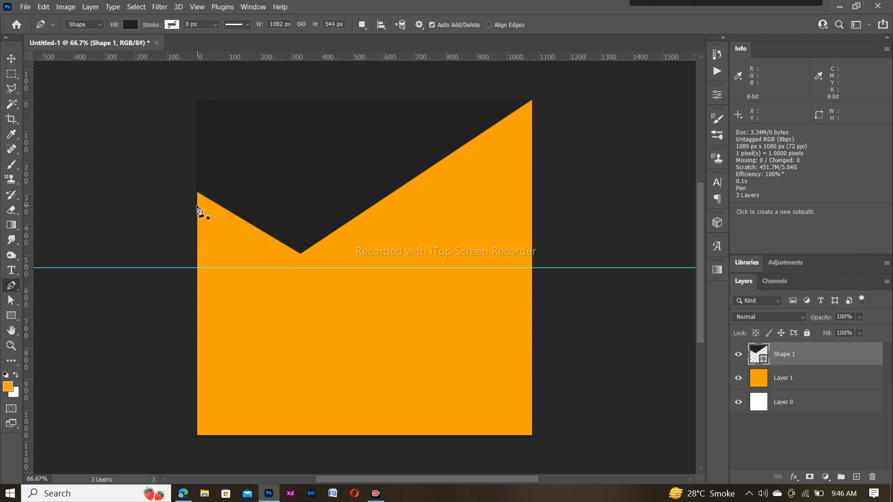
Draw a second V-shaped Pen shape slightly lower than the dark one, from the left edge to the centre guide and top corners
{"action": "left_click", "coordinate": [197, 205]}
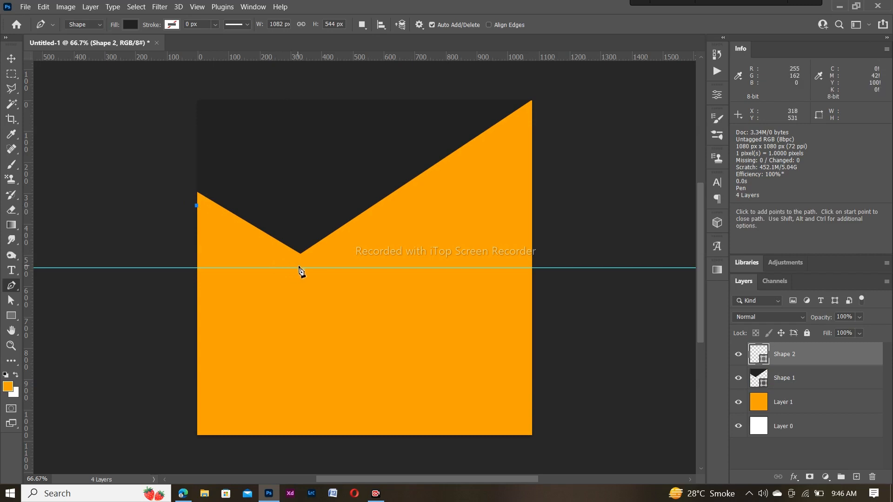
{"action": "left_click", "coordinate": [300, 268]}
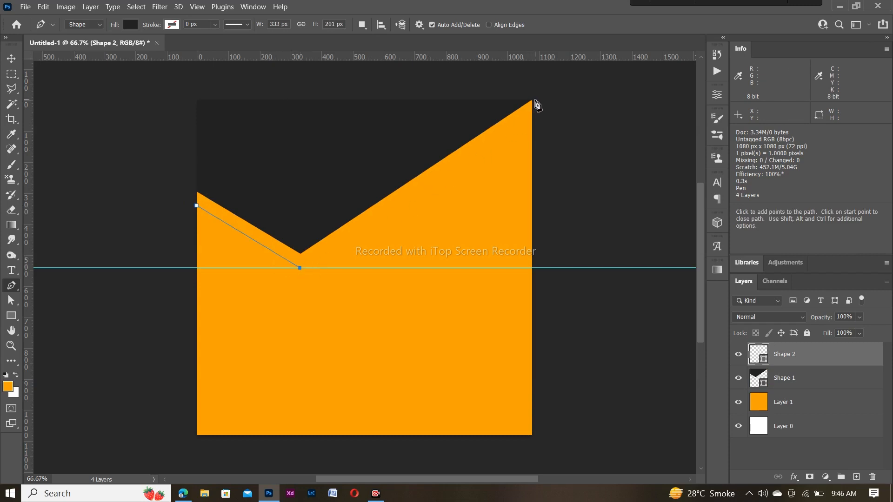
{"action": "left_click", "coordinate": [532, 101]}
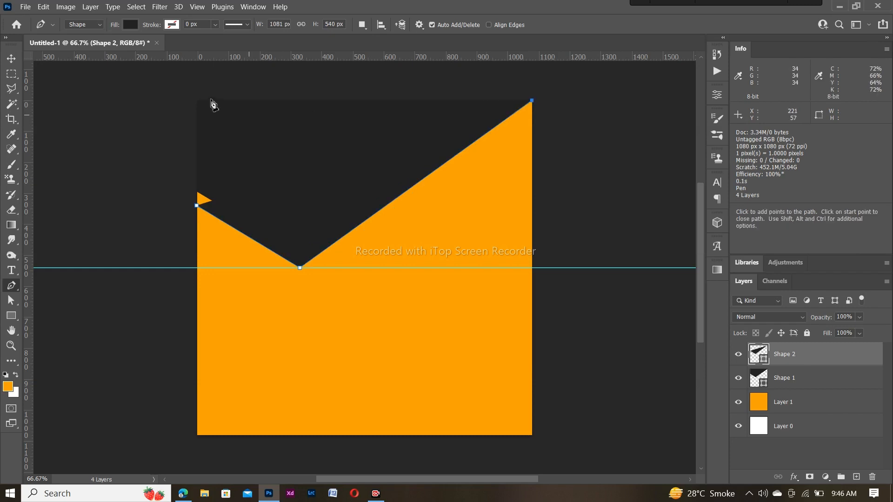
{"action": "left_click", "coordinate": [194, 95]}
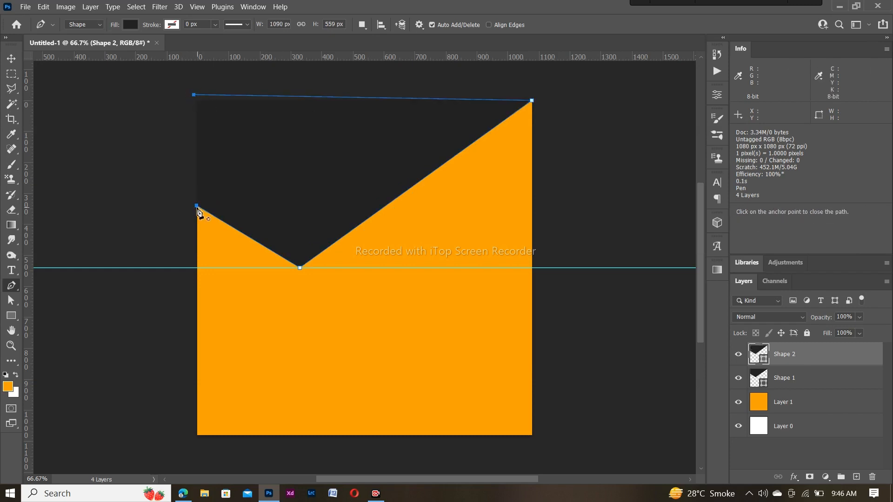
{"action": "left_click", "coordinate": [197, 205]}
Fill Shape 2 with medium grey #606060 and move it beneath Shape 1 in the Layers panel
{"action": "left_click", "coordinate": [130, 25]}
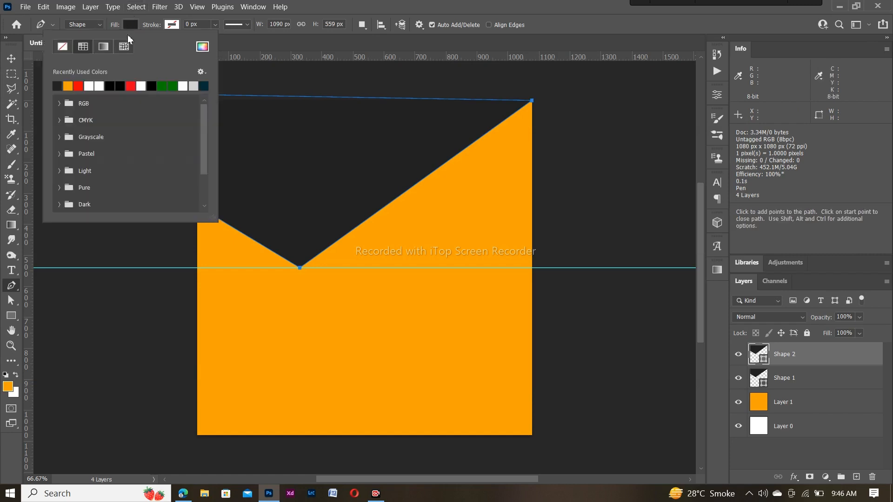
{"action": "left_click", "coordinate": [201, 46]}
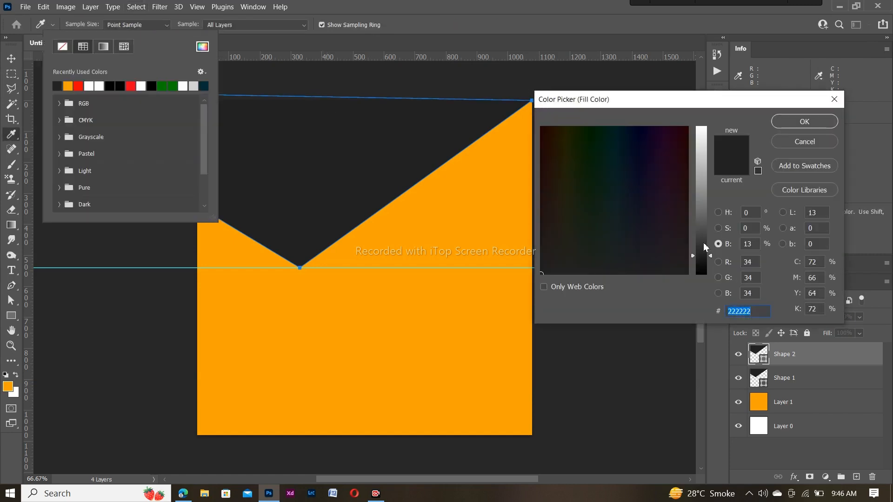
{"action": "left_click_drag", "start_coordinate": [704, 247], "coordinate": [704, 227]}
{"action": "left_click", "coordinate": [803, 121]}
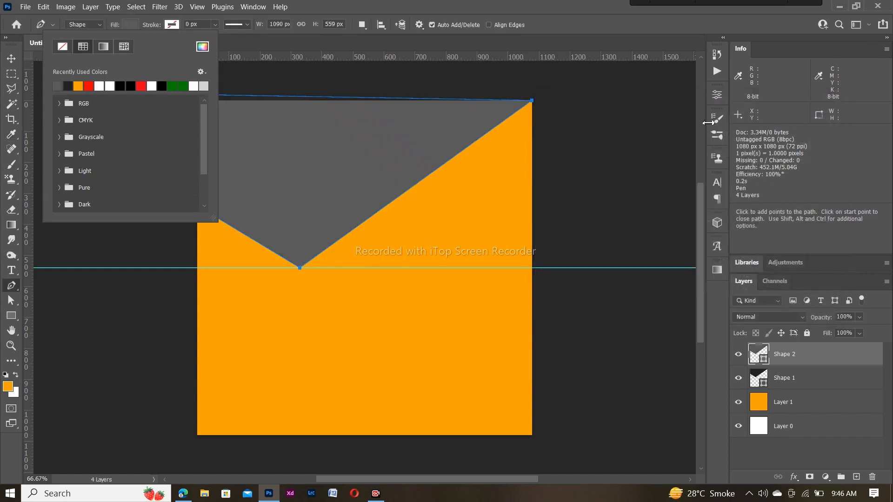
{"action": "left_click_drag", "start_coordinate": [805, 354], "coordinate": [803, 387]}
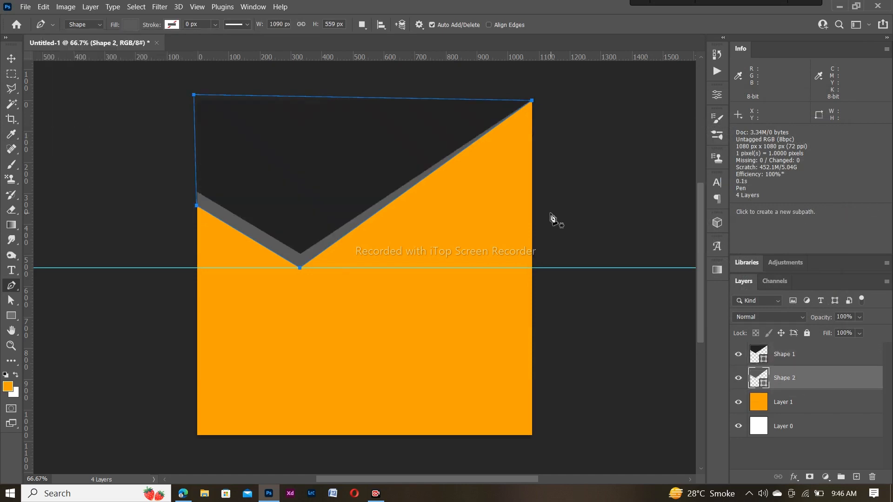
{"action": "key", "text": "Return"}
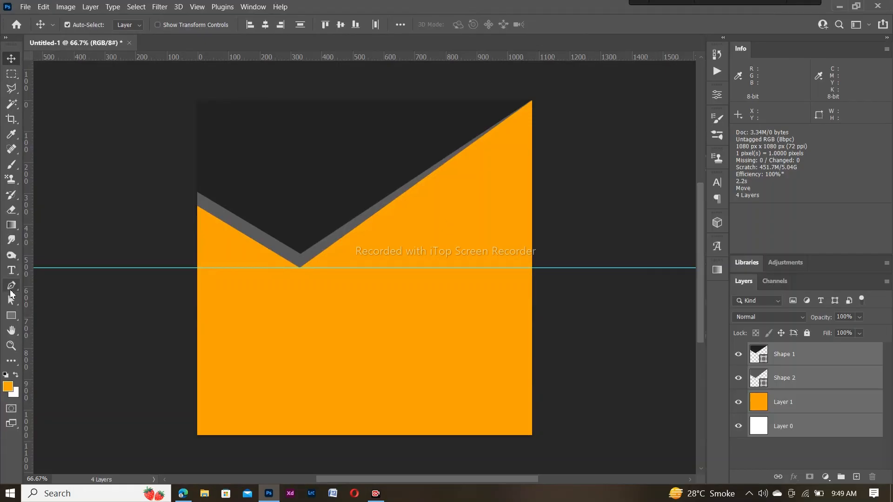
Add a lower horizontal guide and draw a dark shape covering the square's bottom up to an upward V tip
{"action": "left_click", "coordinate": [11, 289]}
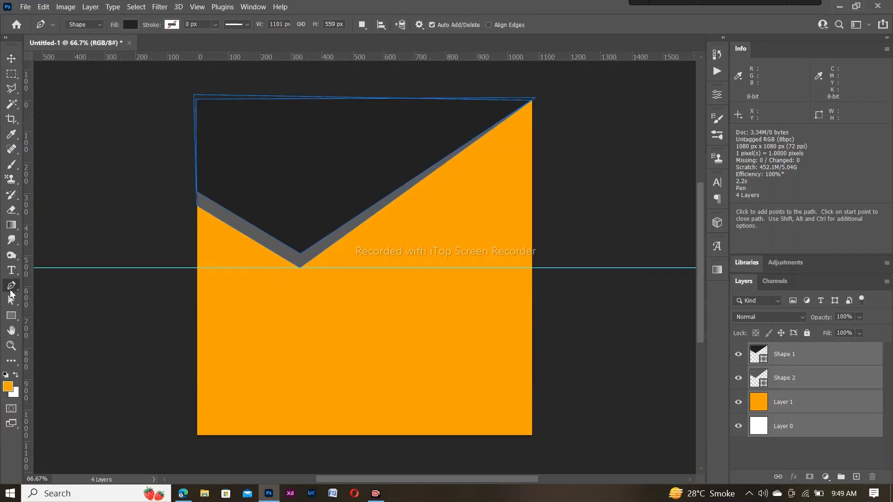
{"action": "left_click_drag", "start_coordinate": [340, 61], "coordinate": [345, 333]}
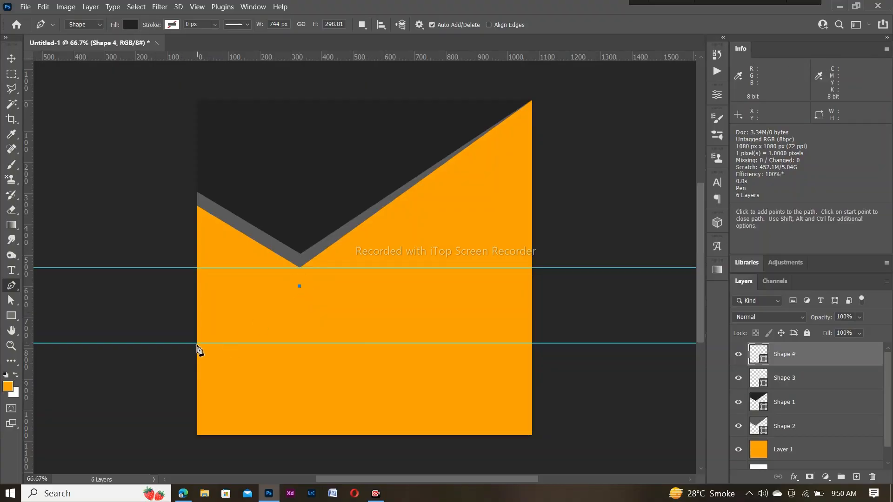
{"action": "left_click", "coordinate": [197, 343]}
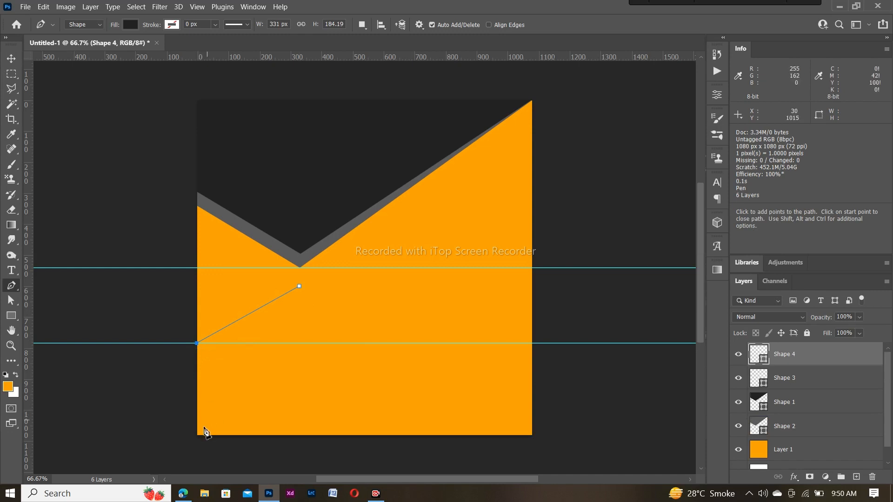
{"action": "left_click", "coordinate": [197, 436]}
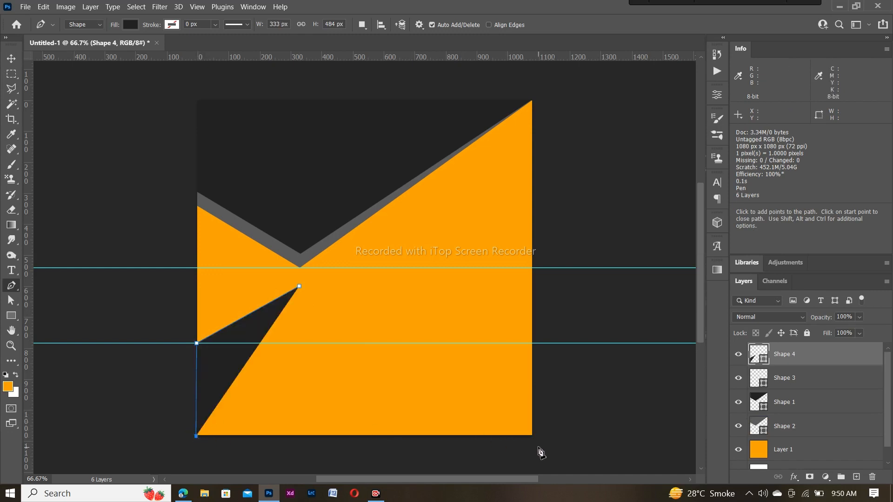
{"action": "left_click", "coordinate": [533, 436]}
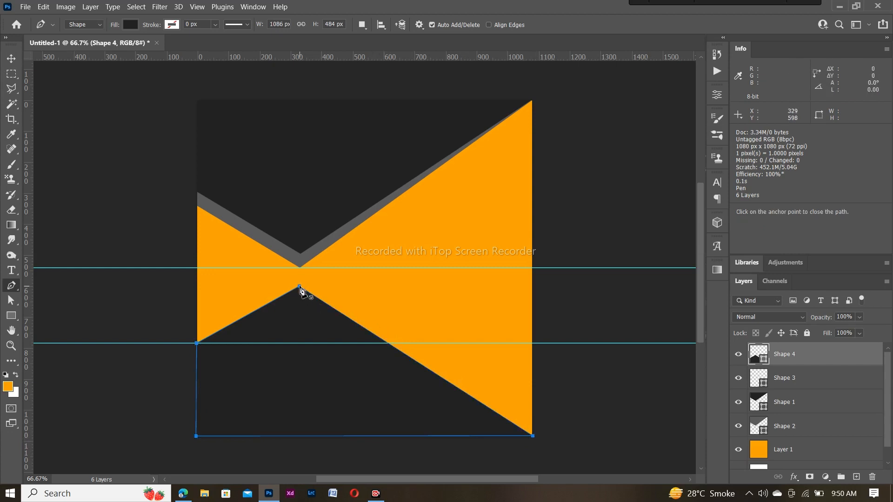
{"action": "left_click", "coordinate": [292, 293]}
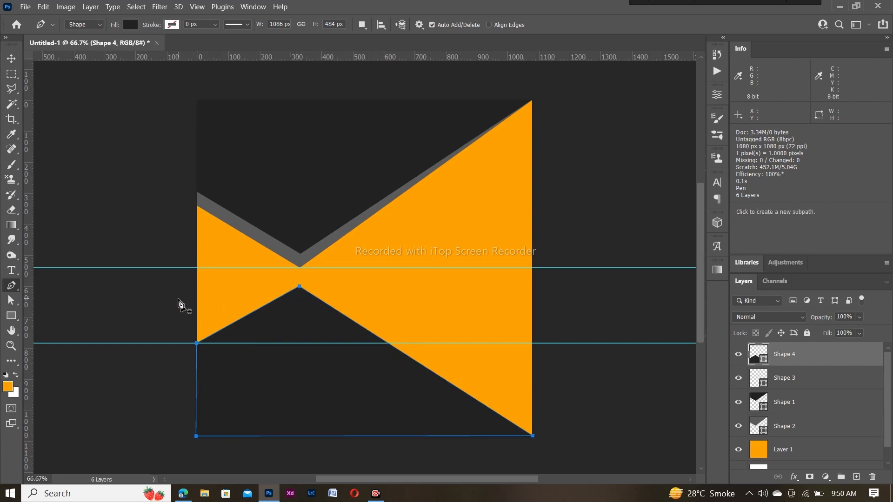
{"action": "key", "text": "Return"}
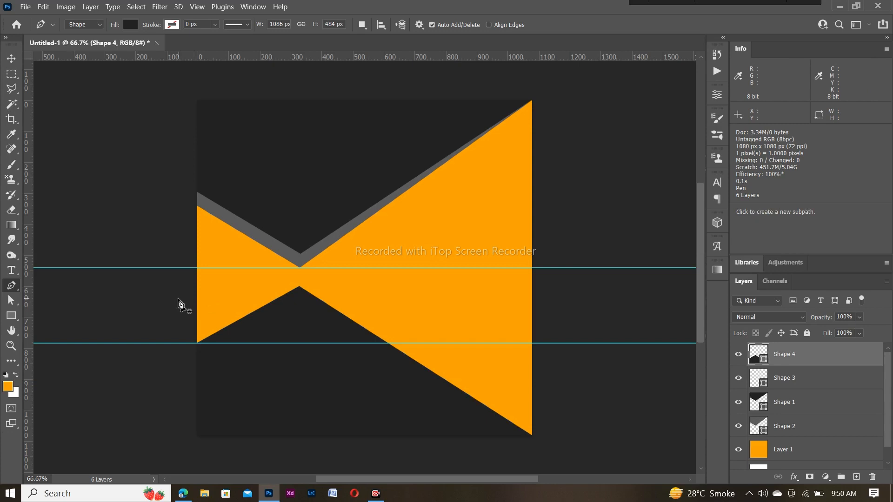
{"action": "left_click", "coordinate": [198, 327]}
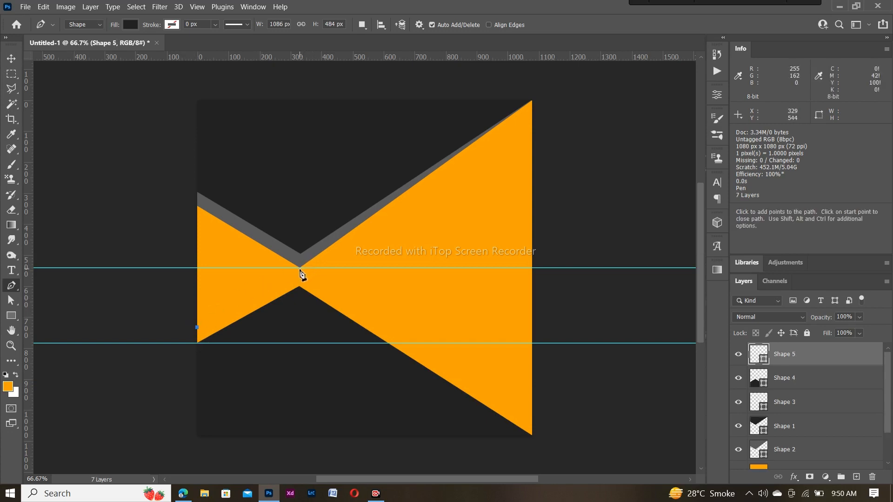
Draw a grey shape from the bow-tie centre to both bottom corners and place Shape 5 beneath Shape 4
{"action": "left_click", "coordinate": [299, 268]}
{"action": "left_click", "coordinate": [532, 437]}
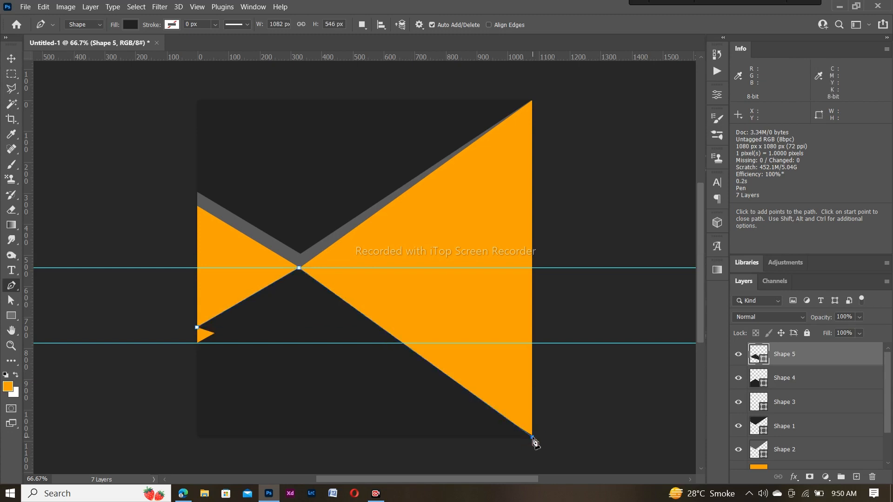
{"action": "left_click", "coordinate": [195, 441]}
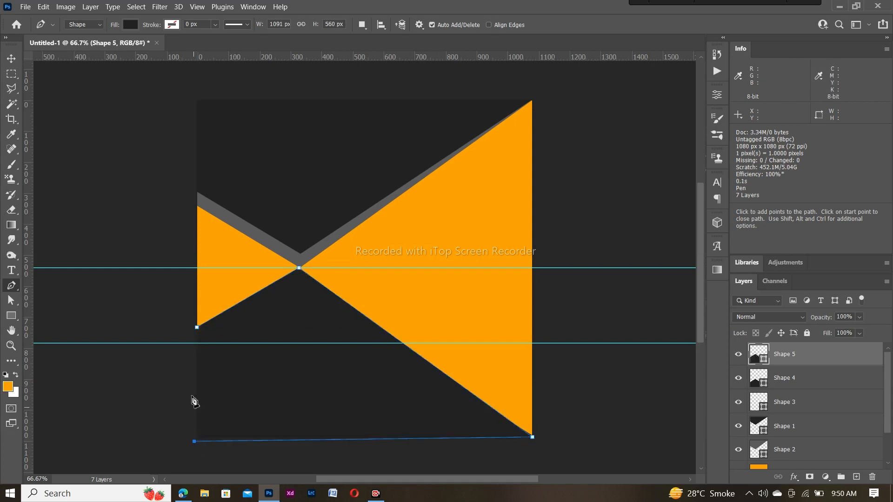
{"action": "left_click", "coordinate": [132, 26]}
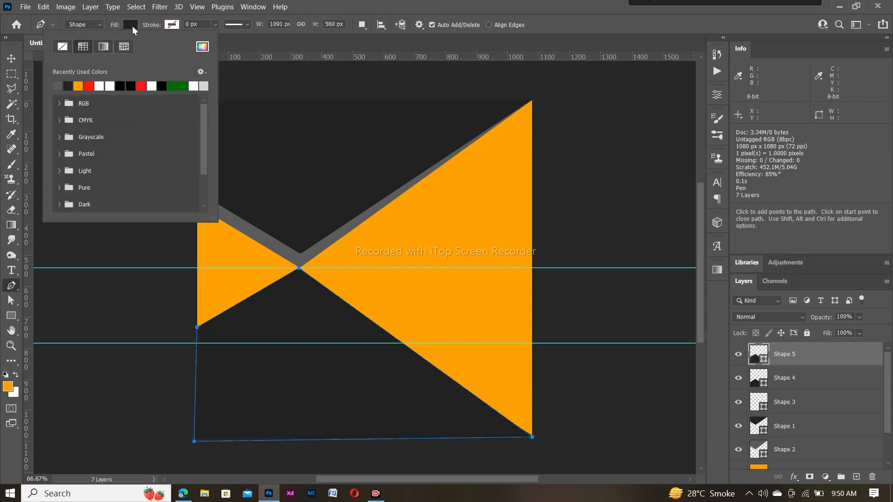
{"action": "left_click", "coordinate": [61, 84]}
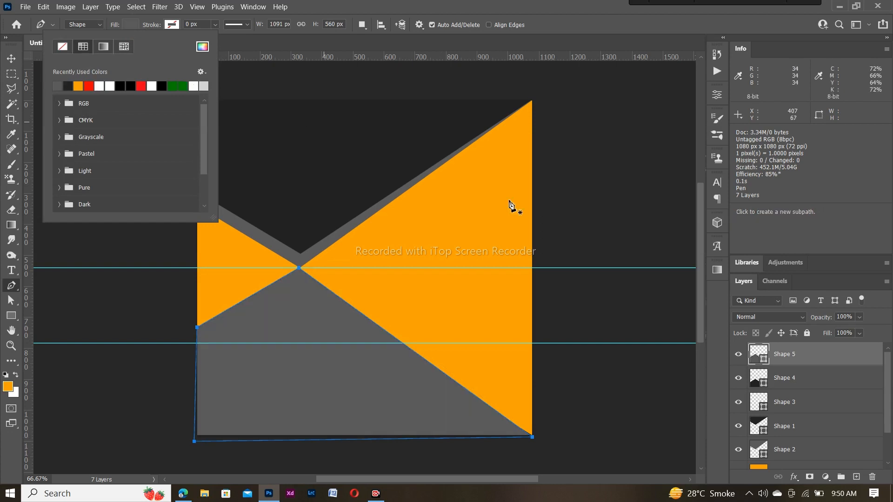
{"action": "left_click_drag", "start_coordinate": [812, 354], "coordinate": [807, 386]}
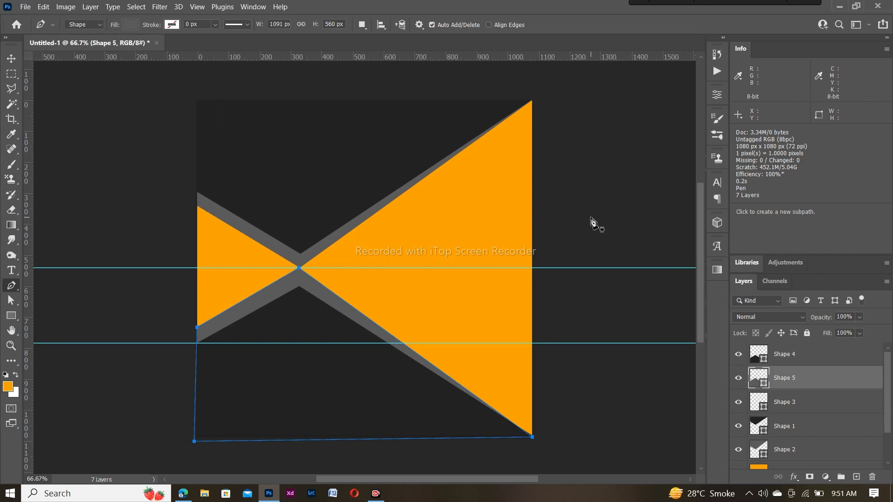
{"action": "key", "text": "Escape"}
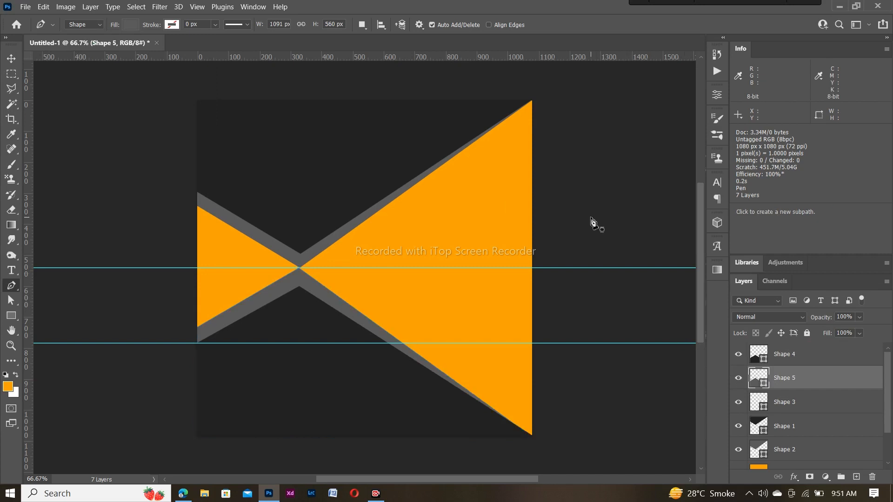
Select Shape 4 and raise the lower dark wedge's tip anchor slightly
{"action": "right_click", "coordinate": [12, 285]}
{"action": "left_click", "coordinate": [60, 318]}
{"action": "left_click", "coordinate": [295, 368]}
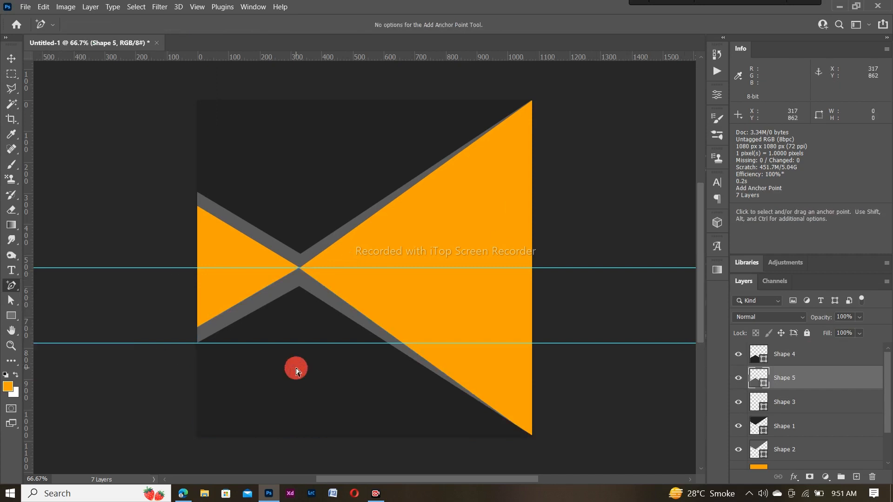
{"action": "left_click", "coordinate": [793, 358]}
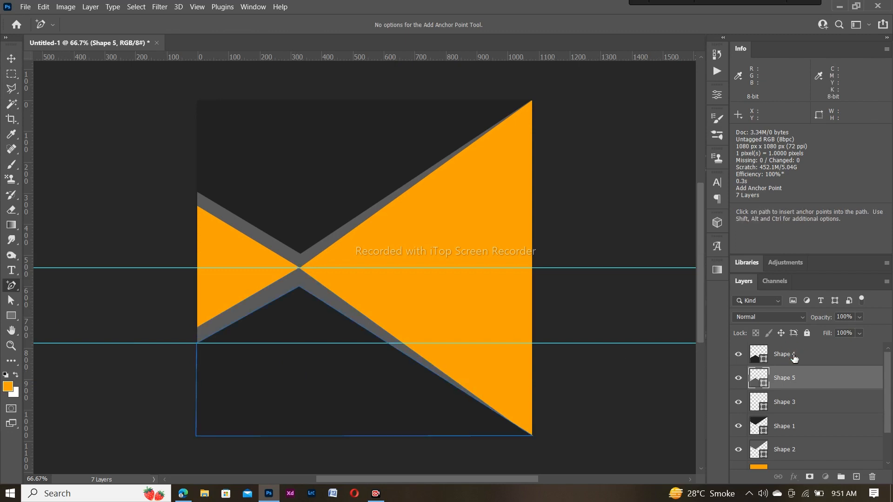
{"action": "left_click", "coordinate": [343, 387]}
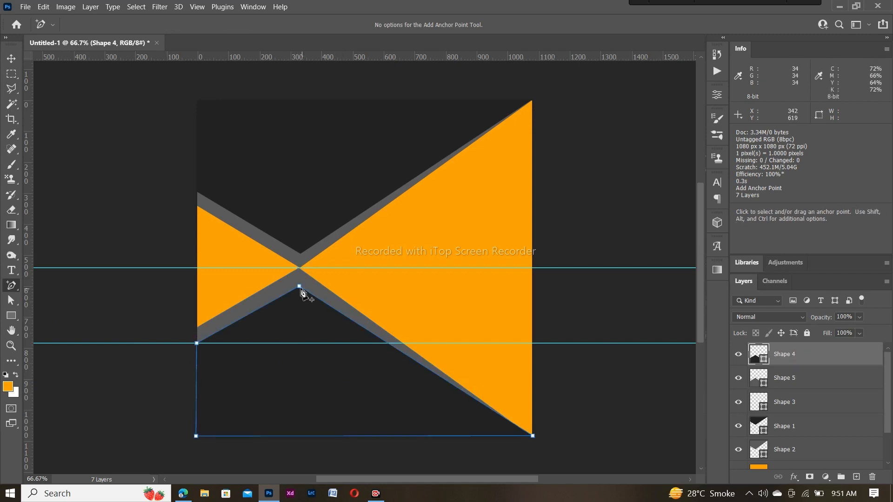
{"action": "left_click_drag", "start_coordinate": [300, 287], "coordinate": [299, 282]}
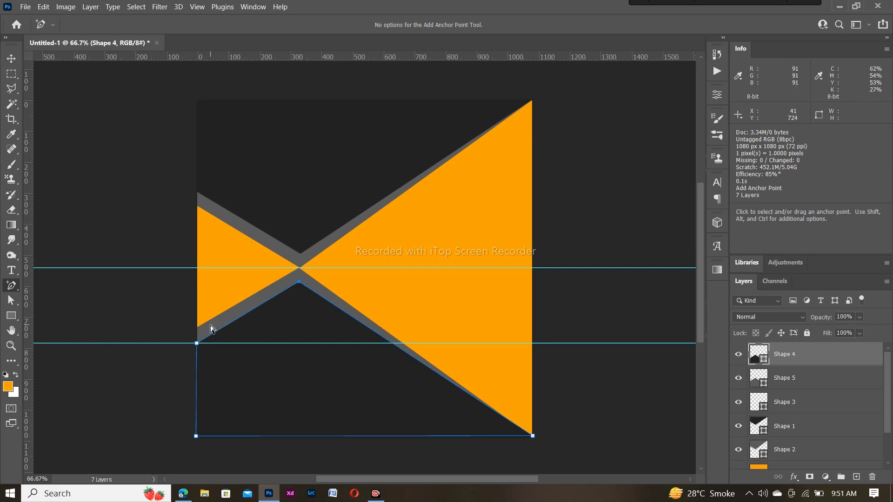
Adjust the grey shape's left corner slightly and paste the desk-and-monitor photo as Layer 2
{"action": "key", "text": "alt+bracketleft"}
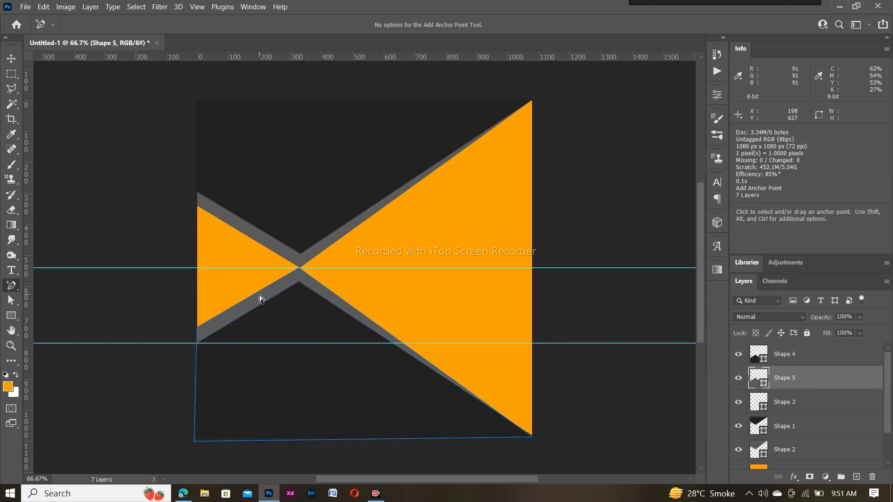
{"action": "left_click_drag", "start_coordinate": [198, 329], "coordinate": [197, 331]}
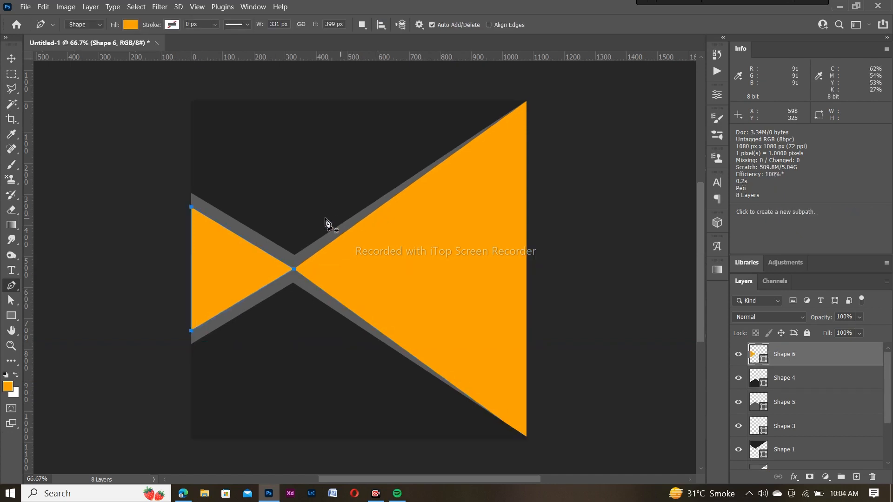
{"action": "key", "text": "ctrl+v"}
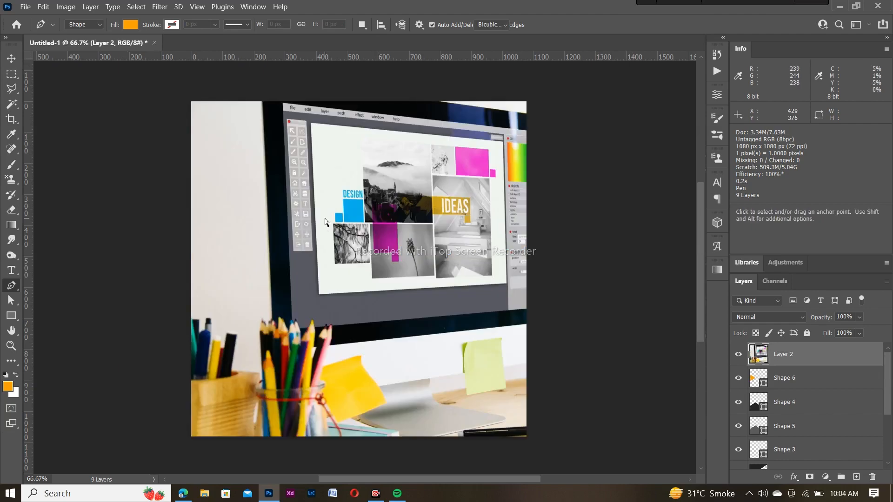
Free-transform the desk photo down to about 29% and position it over the left triangle
{"action": "key", "text": "ctrl+t"}
{"action": "left_click_drag", "start_coordinate": [192, 102], "coordinate": [450, 311]}
{"action": "left_click_drag", "start_coordinate": [493, 362], "coordinate": [225, 207]}
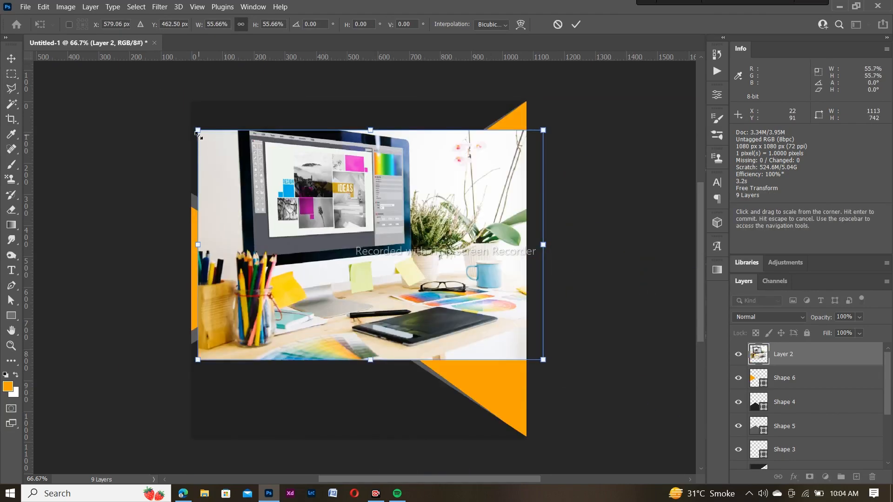
{"action": "left_click_drag", "start_coordinate": [197, 130], "coordinate": [363, 239]}
{"action": "left_click_drag", "start_coordinate": [473, 326], "coordinate": [343, 283]}
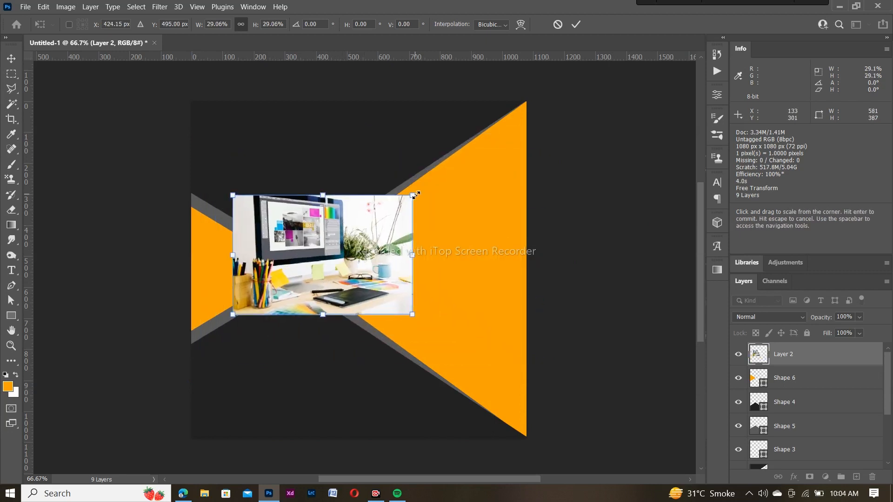
{"action": "left_click_drag", "start_coordinate": [412, 254], "coordinate": [325, 282]}
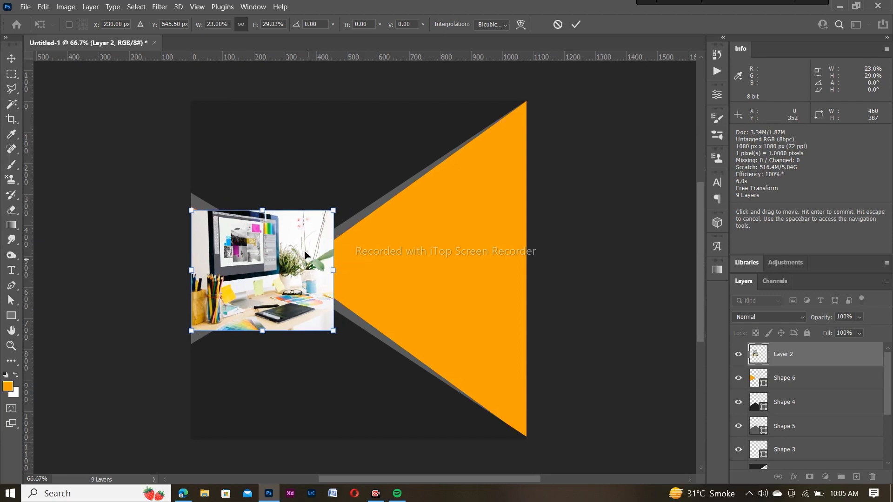
{"action": "left_click_drag", "start_coordinate": [263, 212], "coordinate": [263, 208]}
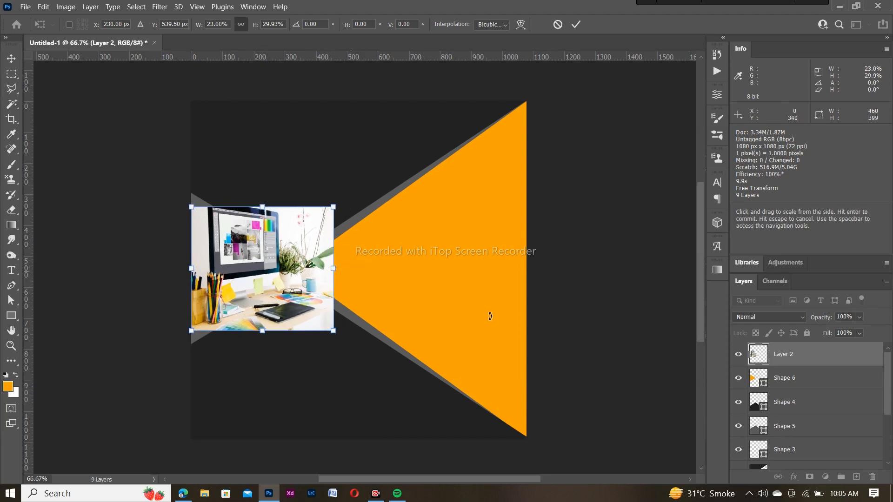
{"action": "key", "text": "Return"}
Clip the desk photo into the left orange triangle with Create Clipping Mask and commit the transform
{"action": "right_click", "coordinate": [779, 354]}
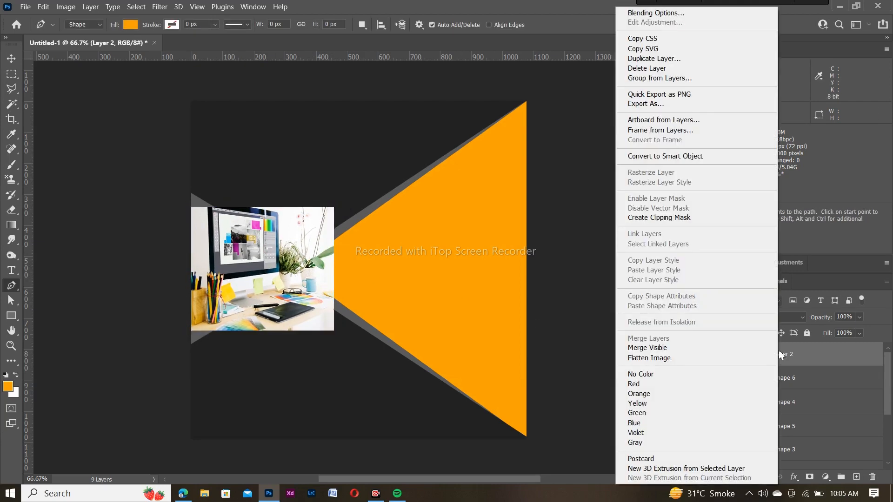
{"action": "left_click", "coordinate": [720, 219]}
{"action": "key", "text": "ctrl+t"}
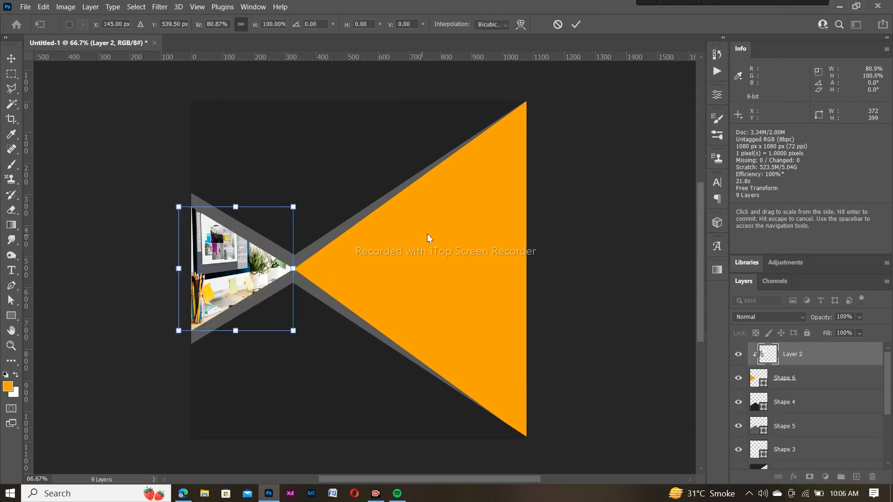
{"action": "left_click", "coordinate": [576, 24]}
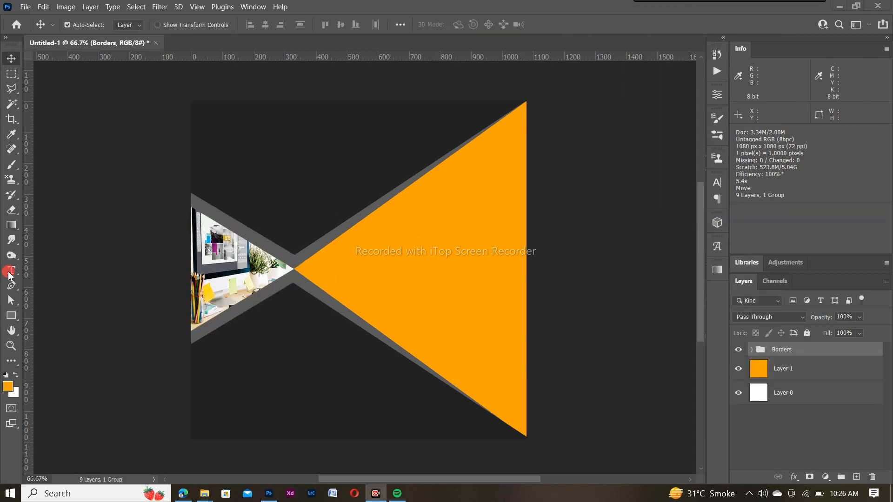
Set up the Horizontal Type Tool with the TypoGraphica font at 72 pt
{"action": "left_click", "coordinate": [10, 271]}
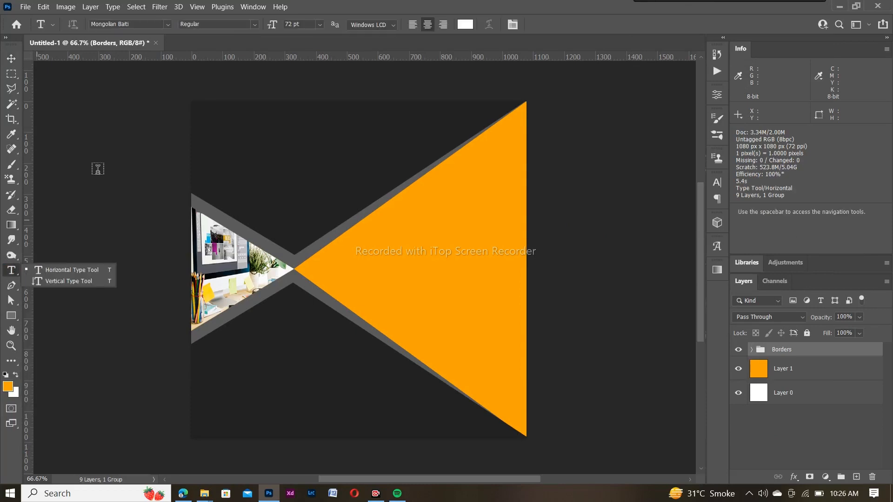
{"action": "left_click", "coordinate": [167, 25]}
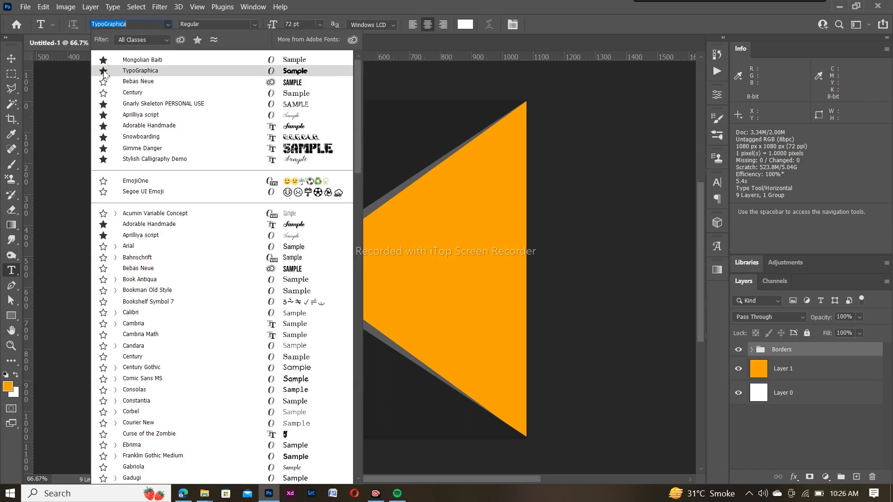
{"action": "left_click", "coordinate": [136, 71]}
{"action": "left_click", "coordinate": [319, 25]}
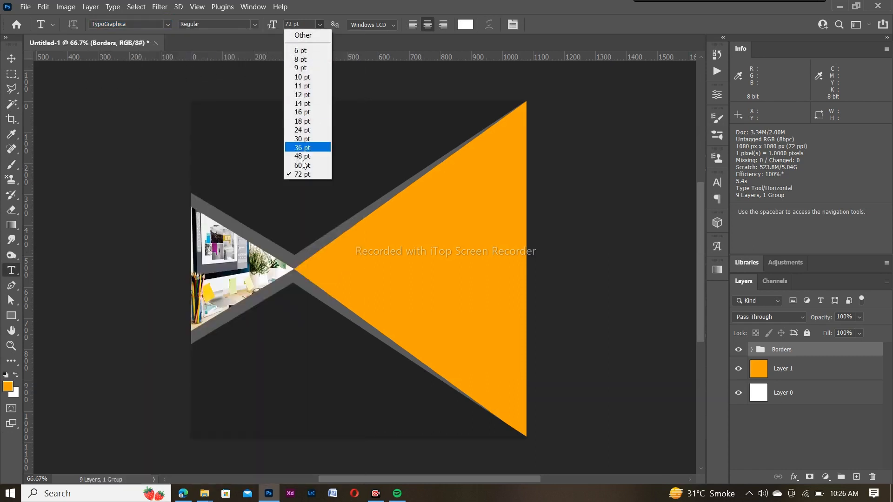
{"action": "left_click", "coordinate": [300, 174]}
Type the title GRAPHICDESIGN near the top-left of the canvas
{"action": "left_click", "coordinate": [293, 158]}
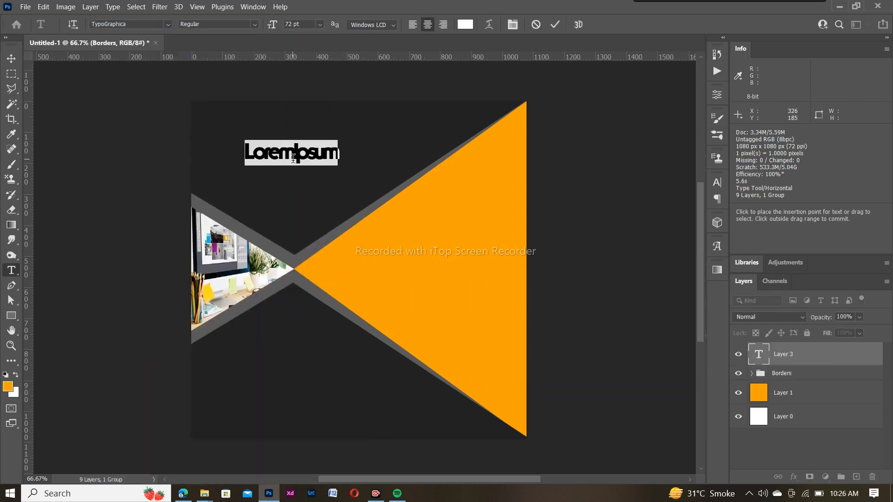
{"action": "key", "text": "BackSpace"}
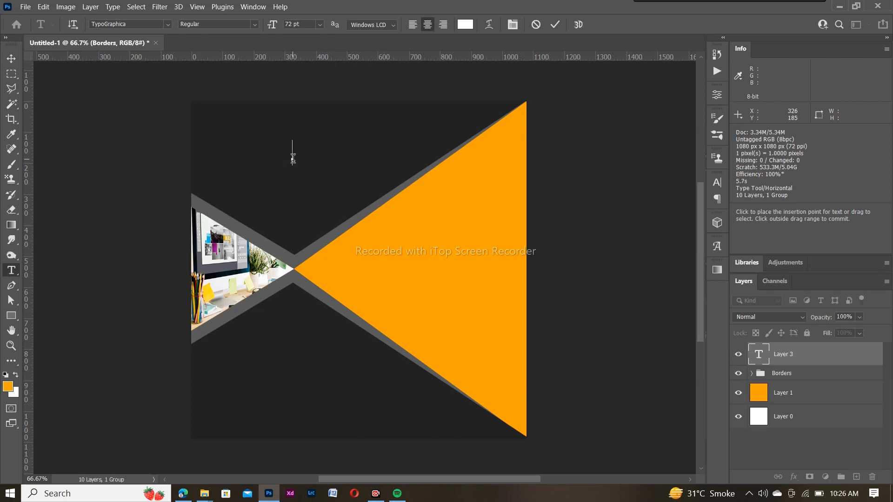
{"action": "type", "text": "GRP"}
{"action": "key", "text": "BackSpace"}
{"action": "type", "text": "AH"}
{"action": "key", "text": "BackSpace"}
{"action": "type", "text": "PHICDESIGN"}
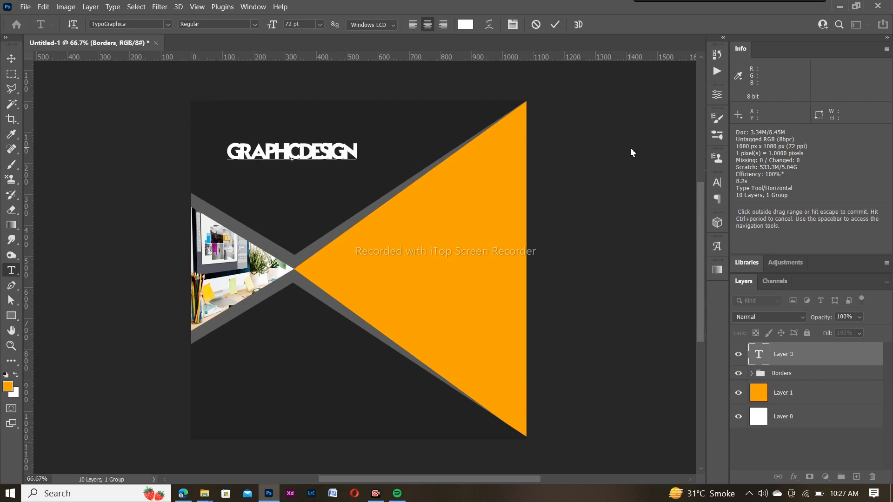
Colour the whole title orange by sampling the triangle's colour
{"action": "left_click_drag", "start_coordinate": [358, 154], "coordinate": [230, 157]}
{"action": "left_click", "coordinate": [465, 24]}
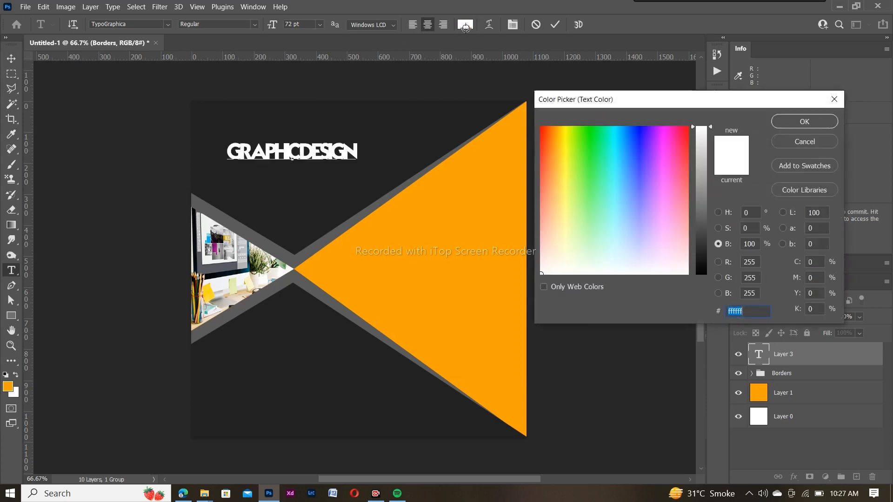
{"action": "left_click", "coordinate": [480, 214]}
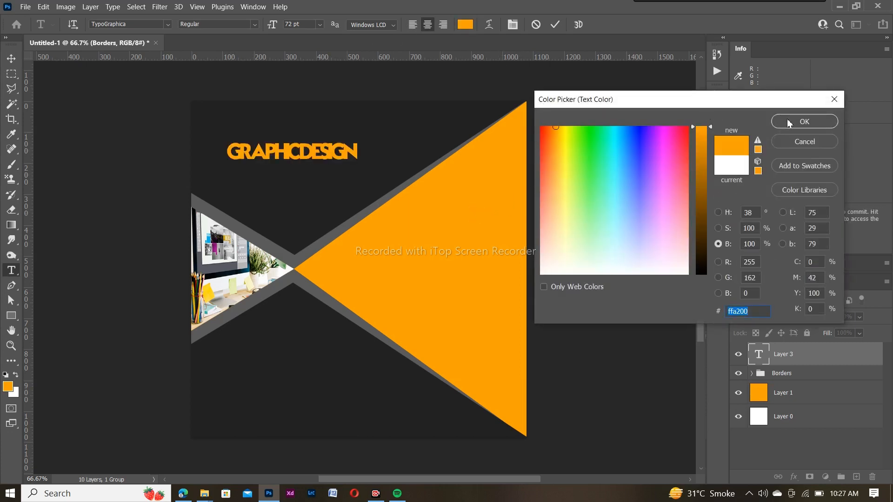
{"action": "left_click", "coordinate": [790, 121]}
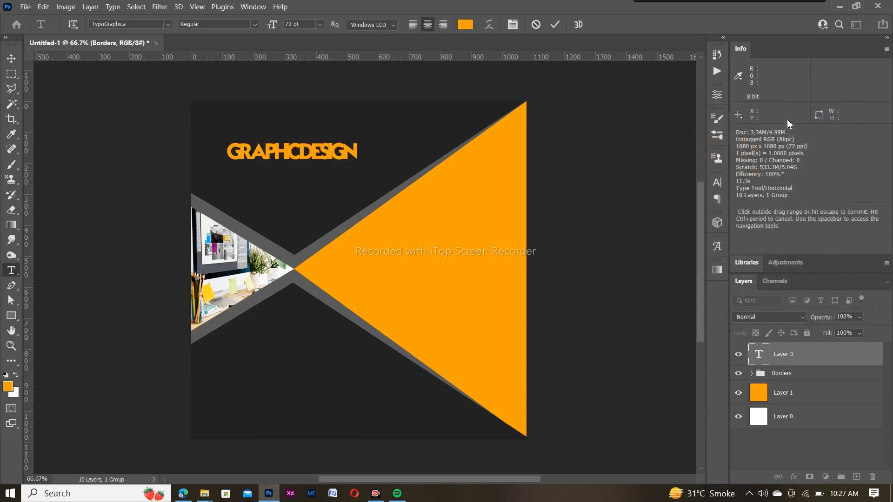
Set the heading's tracking to 10 in the Character panel
{"action": "left_click", "coordinate": [717, 182]}
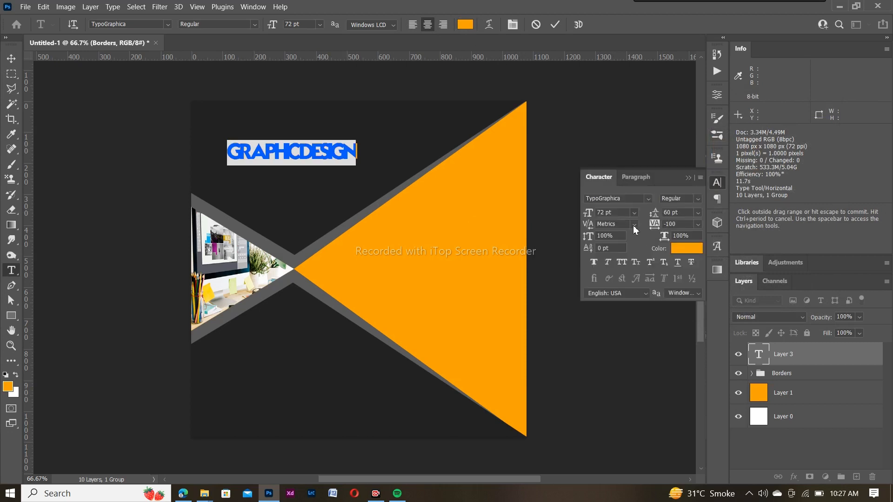
{"action": "left_click", "coordinate": [698, 224]}
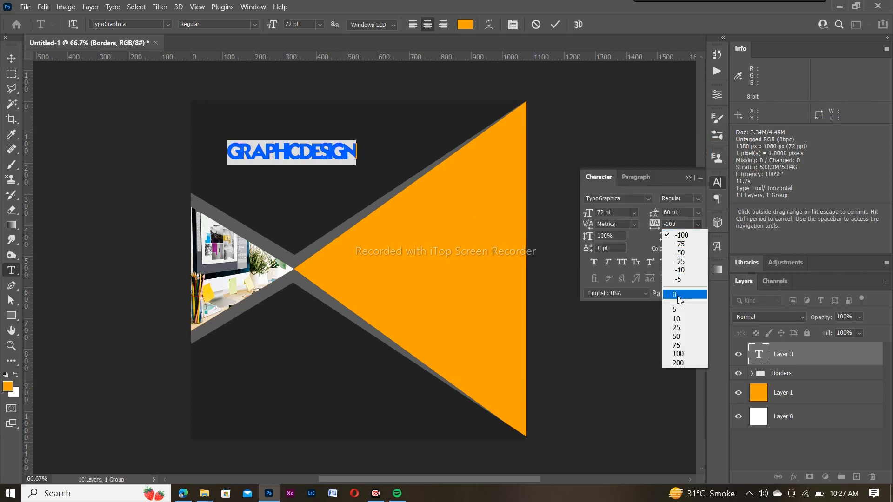
{"action": "left_click", "coordinate": [680, 319]}
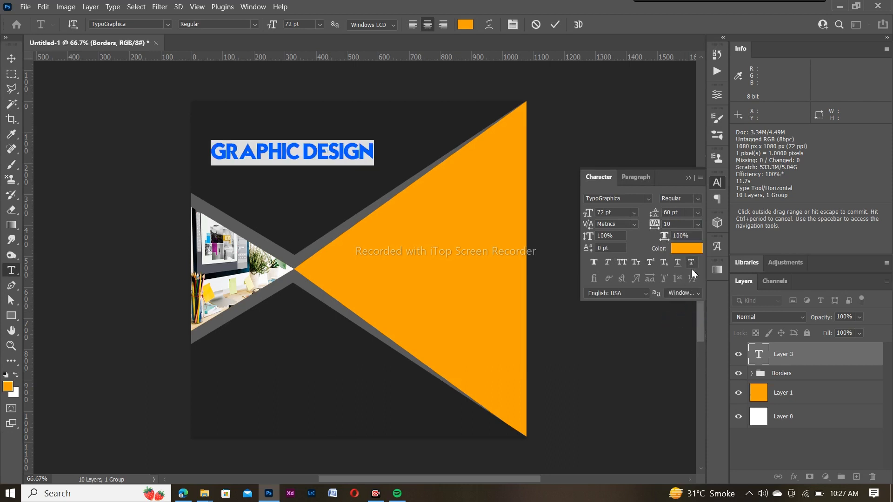
{"action": "left_click", "coordinate": [697, 225]}
{"action": "left_click", "coordinate": [680, 311]}
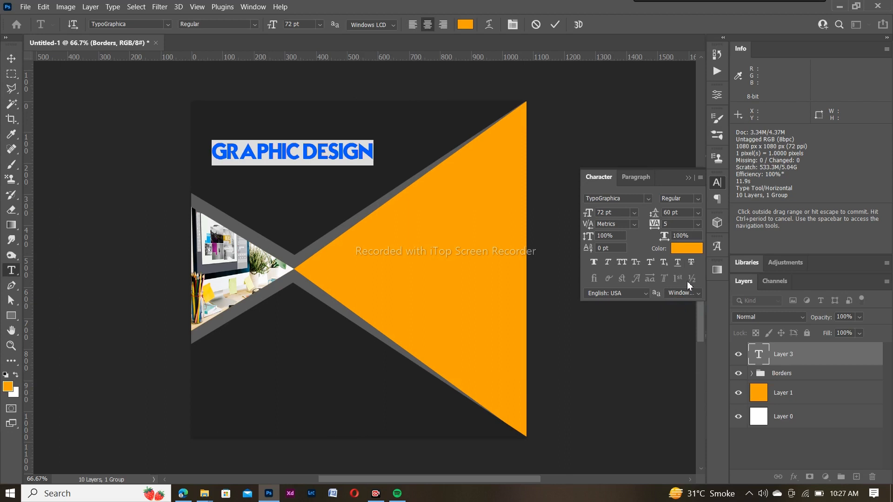
{"action": "left_click", "coordinate": [698, 225]}
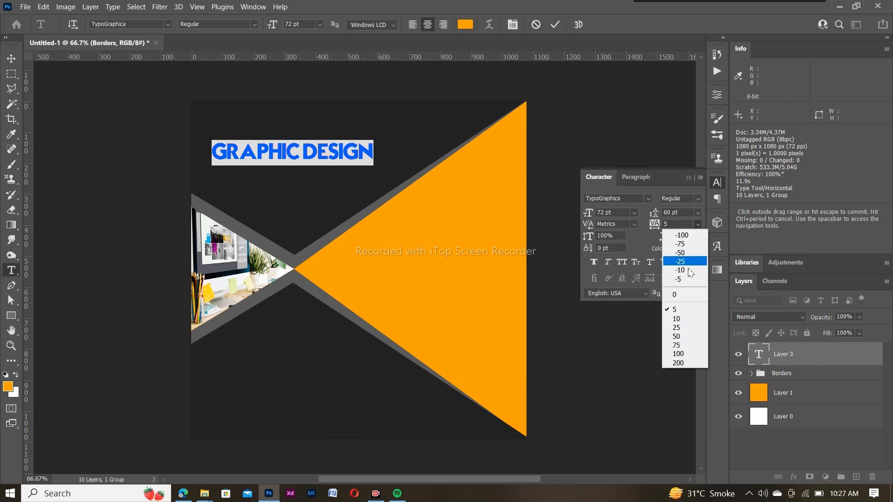
{"action": "left_click", "coordinate": [685, 320]}
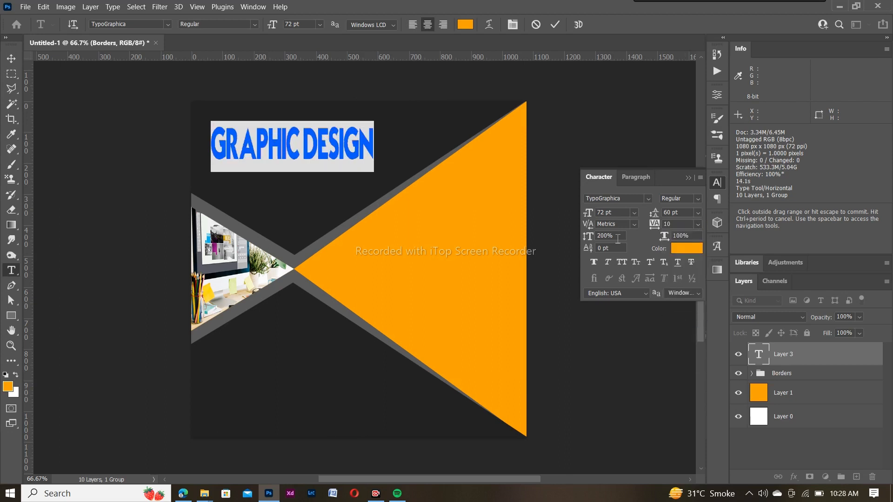
Set the heading's vertical scale to 125%
{"action": "left_click_drag", "start_coordinate": [616, 237], "coordinate": [605, 237]}
{"action": "key", "text": "BackSpace"}
{"action": "key", "text": "Return"}
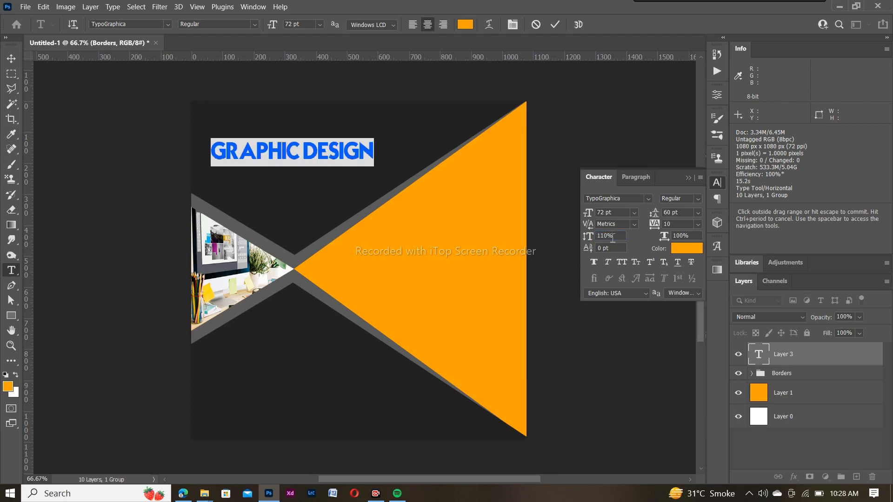
{"action": "left_click_drag", "start_coordinate": [609, 240], "coordinate": [600, 240]}
{"action": "key", "text": "BackSpace"}
{"action": "key", "text": "Return"}
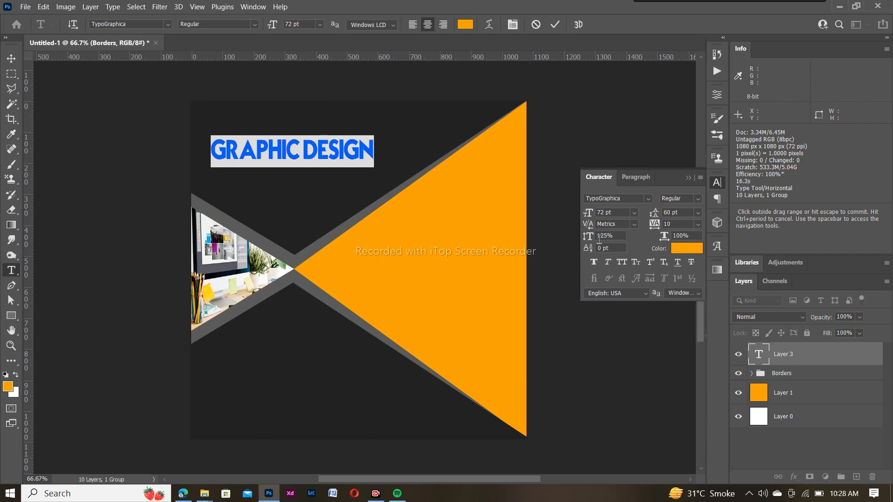
Apply Faux Bold to the GRAPHIC DESIGN heading and commit the text layer
{"action": "left_click", "coordinate": [690, 178]}
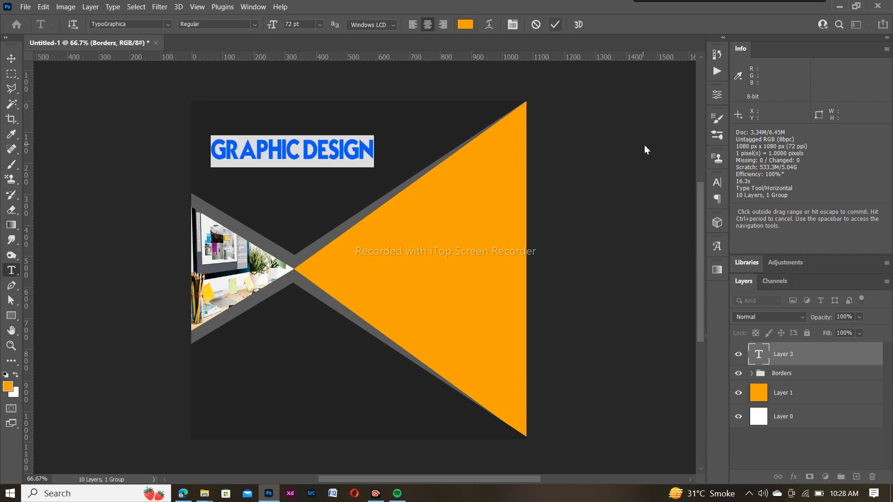
{"action": "left_click", "coordinate": [717, 183]}
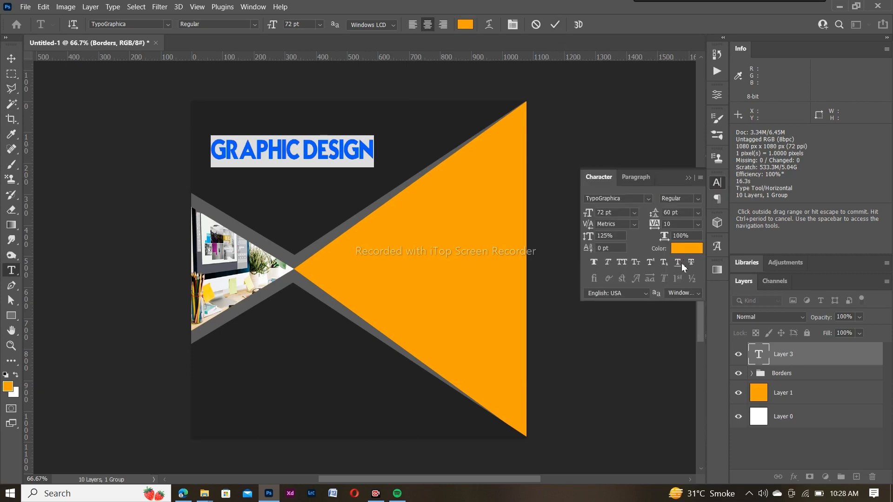
{"action": "left_click", "coordinate": [595, 262]}
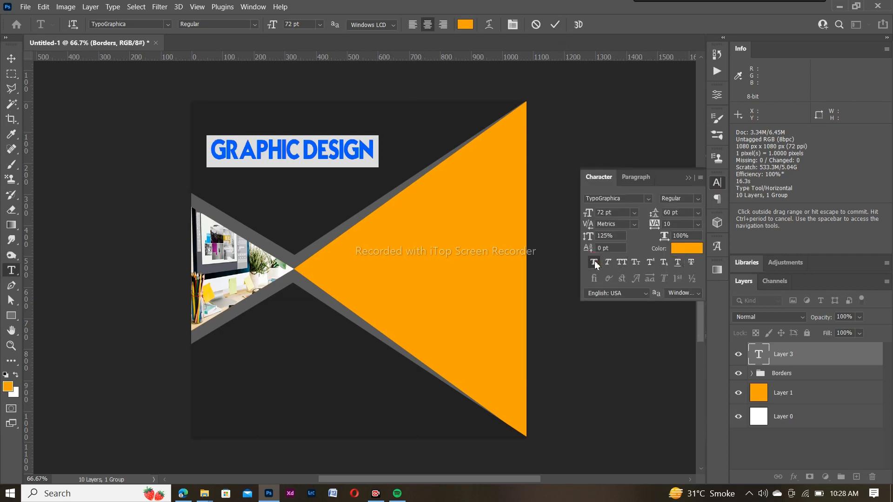
{"action": "left_click", "coordinate": [690, 179]}
{"action": "left_click", "coordinate": [556, 24]}
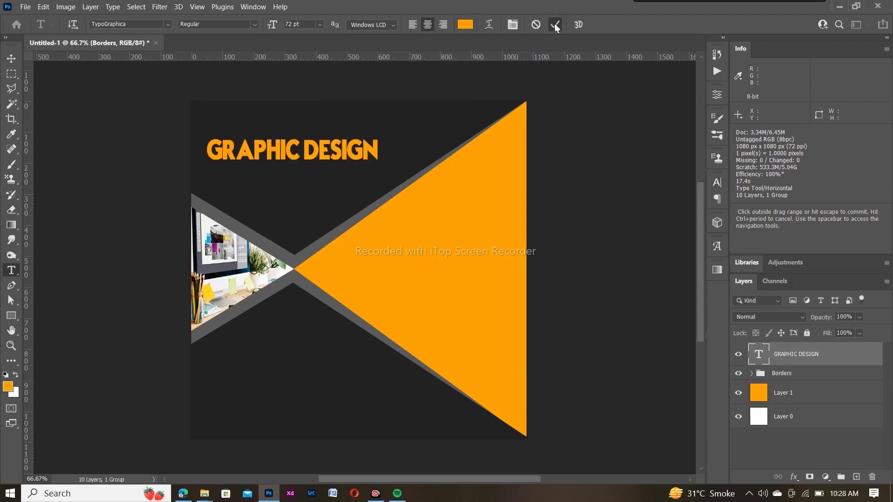
Move the GRAPHIC DESIGN heading up and right, nearer the poster's top edge
{"action": "key", "text": "v"}
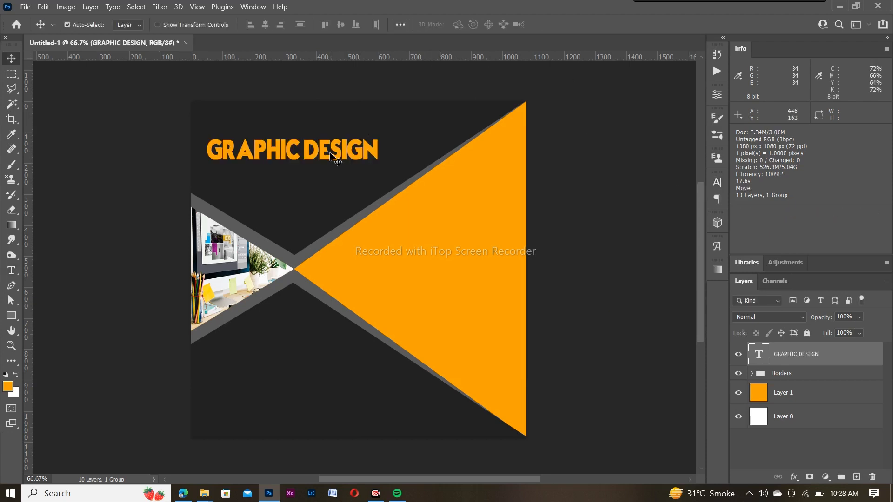
{"action": "left_click_drag", "start_coordinate": [314, 157], "coordinate": [343, 138]}
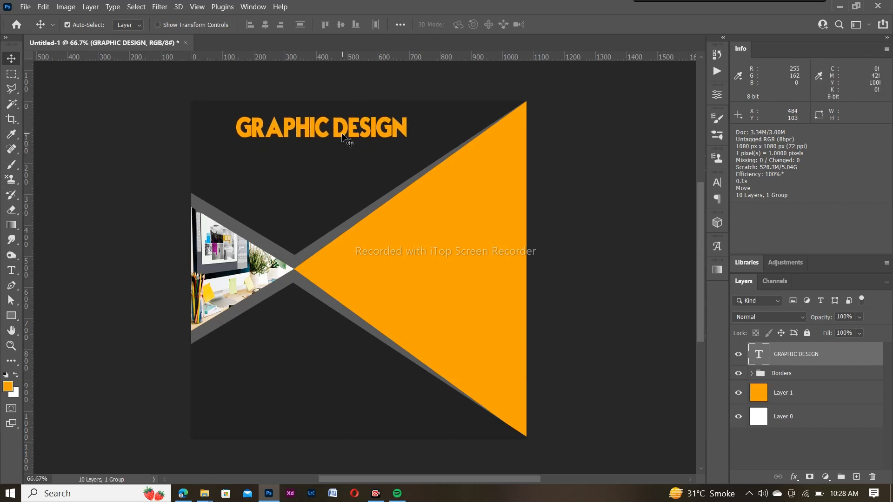
{"action": "left_click", "coordinate": [12, 274]}
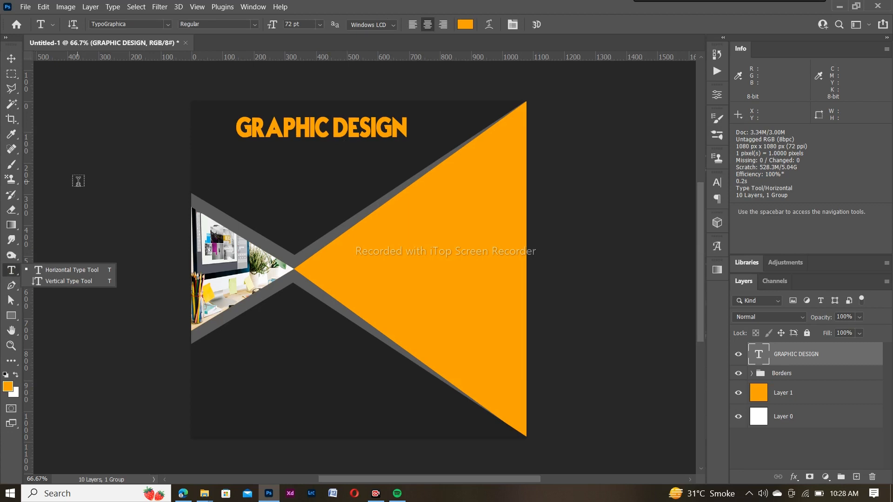
Add a white 60 pt SERVICES text line below the heading
{"action": "left_click", "coordinate": [274, 162]}
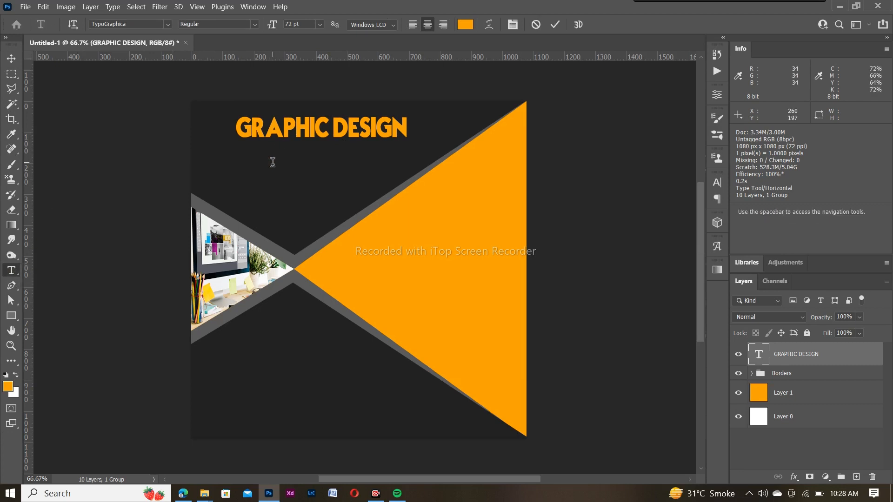
{"action": "key", "text": "BackSpace"}
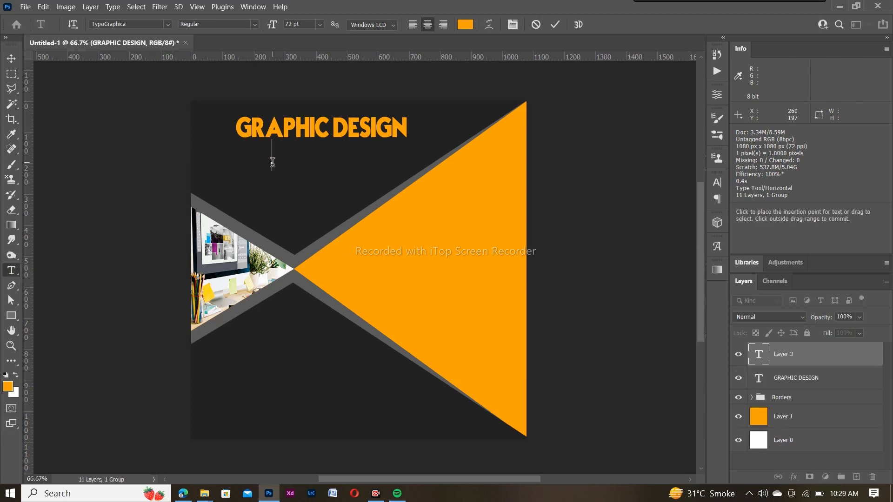
{"action": "left_click", "coordinate": [463, 26]}
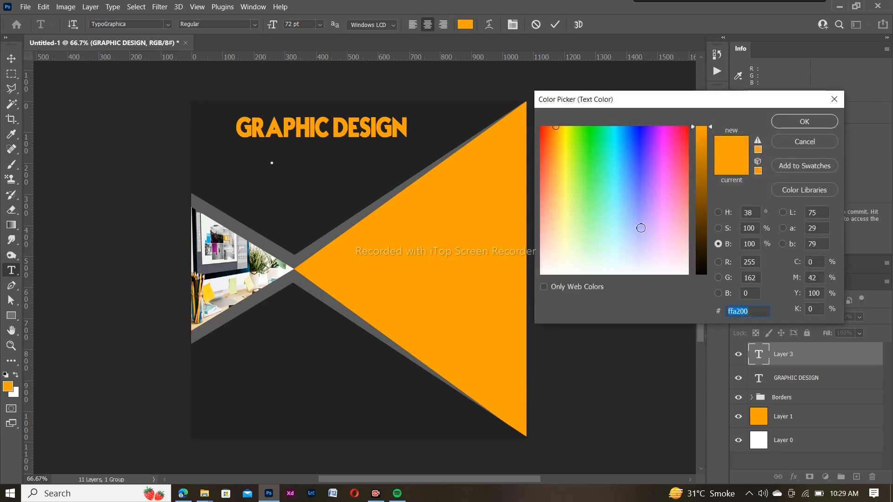
{"action": "left_click_drag", "start_coordinate": [639, 250], "coordinate": [536, 278]}
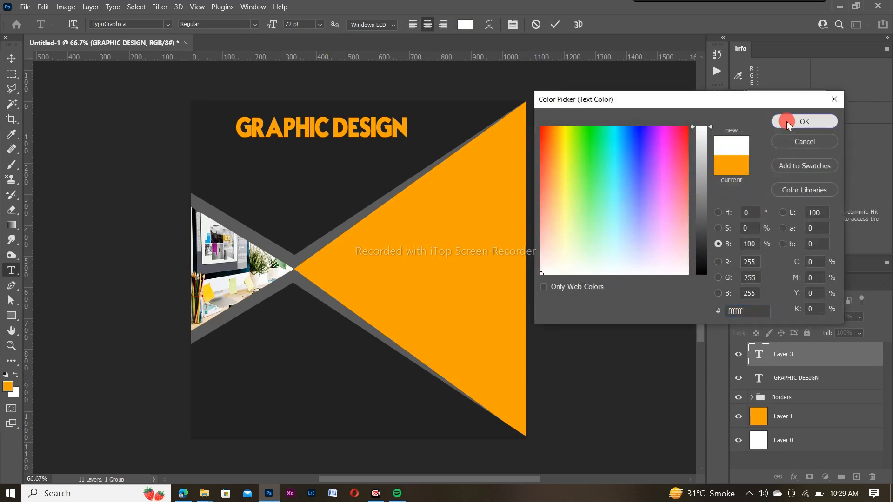
{"action": "left_click", "coordinate": [791, 121]}
{"action": "left_click", "coordinate": [320, 25]}
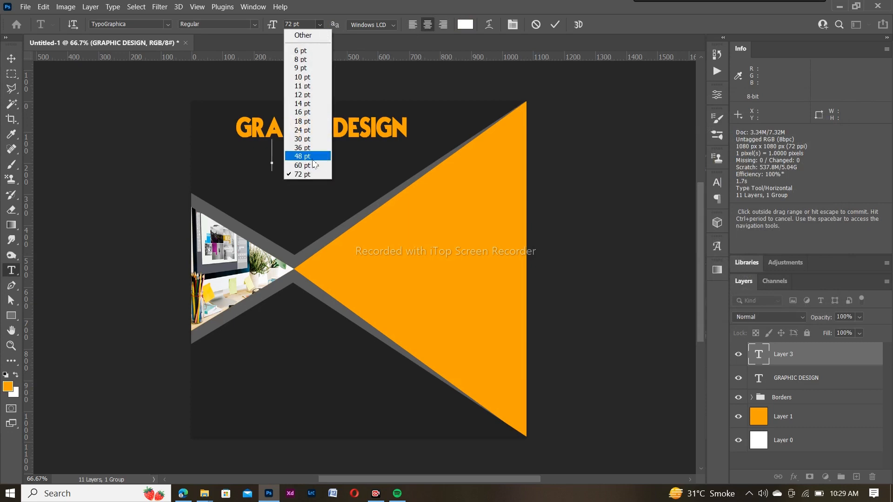
{"action": "left_click", "coordinate": [312, 157]}
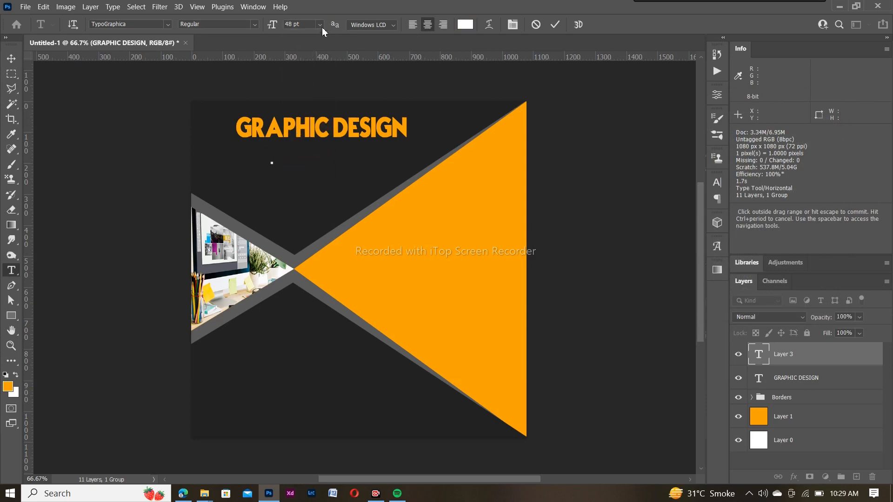
{"action": "left_click", "coordinate": [320, 25]}
{"action": "left_click", "coordinate": [299, 167]}
{"action": "type", "text": "SERVICES"}
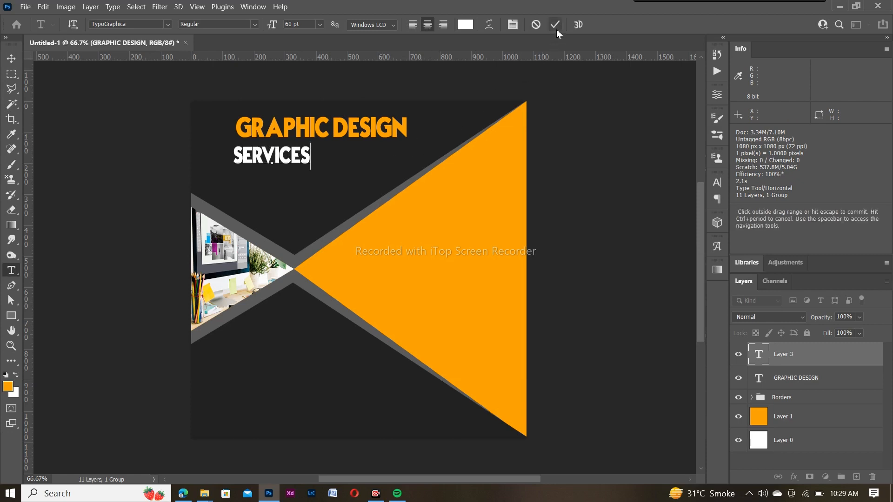
{"action": "left_click", "coordinate": [717, 182]}
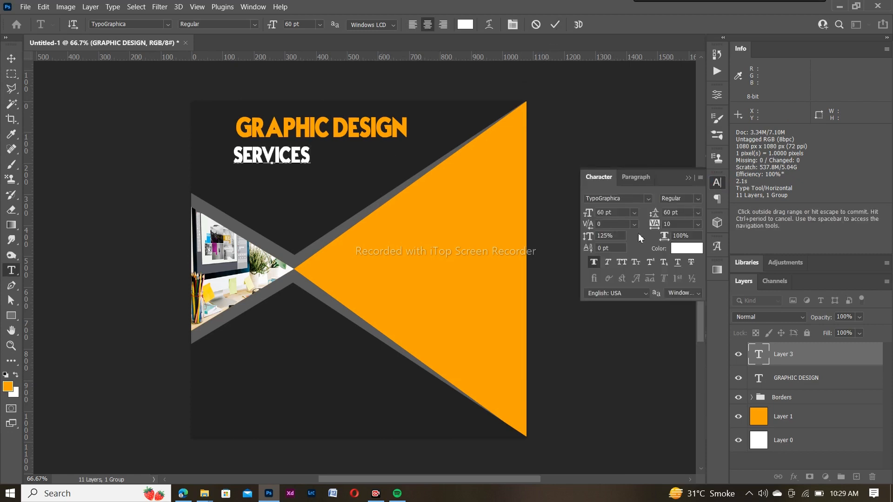
{"action": "left_click", "coordinate": [689, 178]}
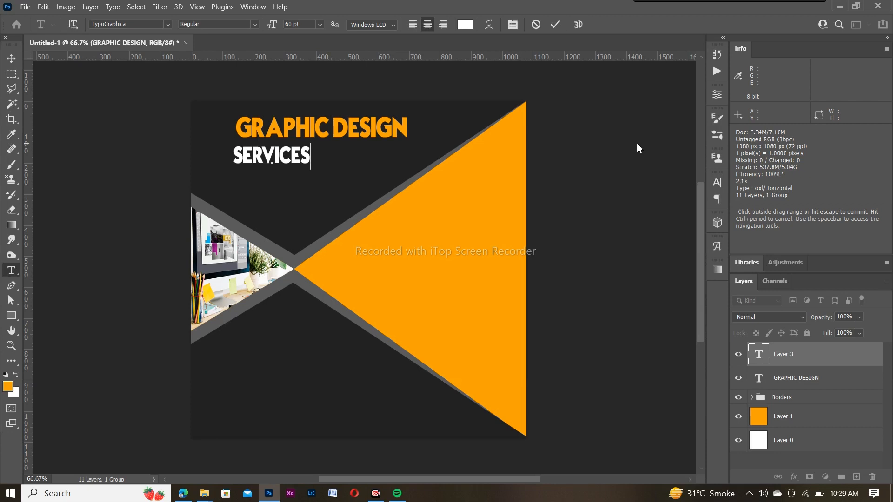
{"action": "left_click", "coordinate": [555, 26]}
Centre SERVICES just below the GRAPHIC DESIGN heading
{"action": "key", "text": "v"}
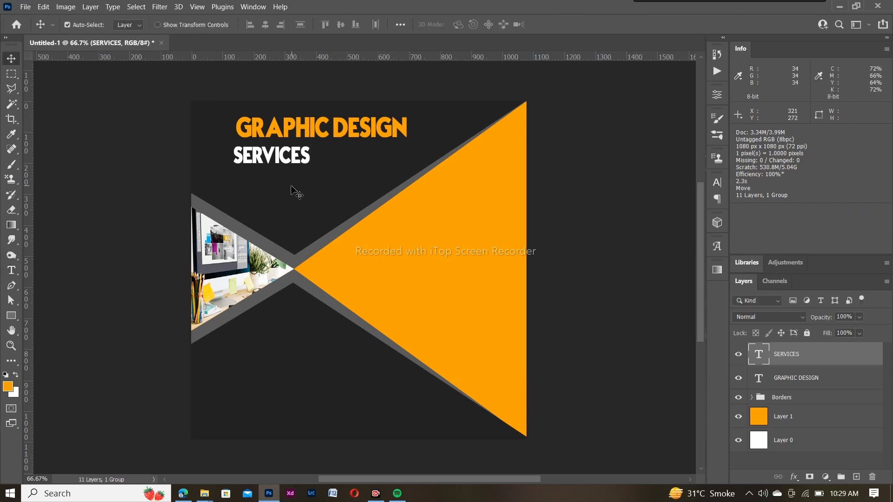
{"action": "left_click_drag", "start_coordinate": [281, 166], "coordinate": [329, 164]}
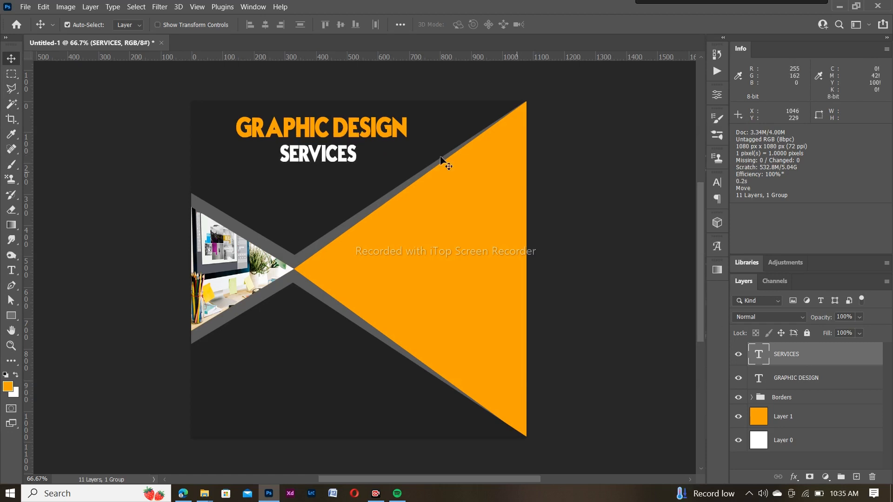
{"action": "left_click_drag", "start_coordinate": [334, 154], "coordinate": [350, 172]}
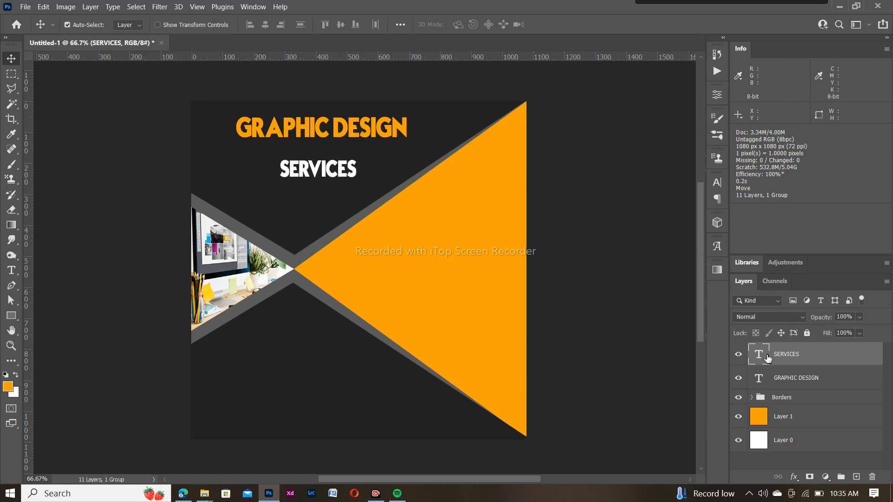
Enlarge the GRAPHIC DESIGN heading to about 109%
{"action": "left_click", "coordinate": [778, 382]}
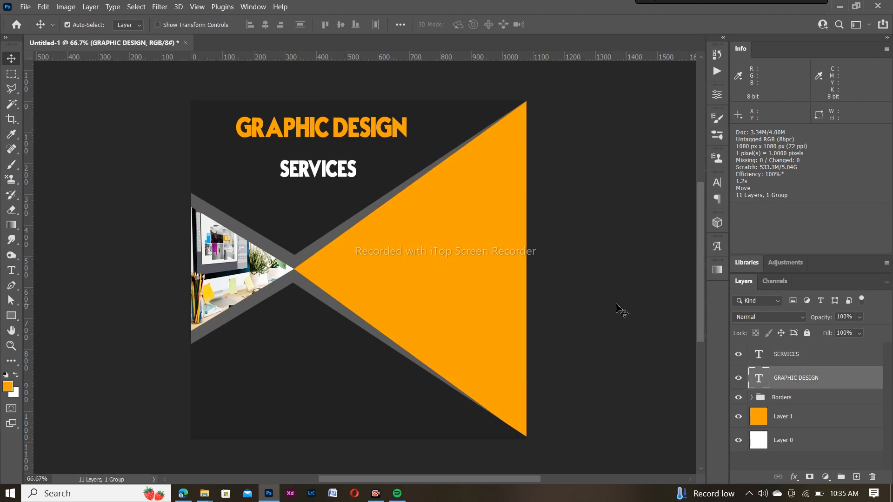
{"action": "key", "text": "ctrl+t"}
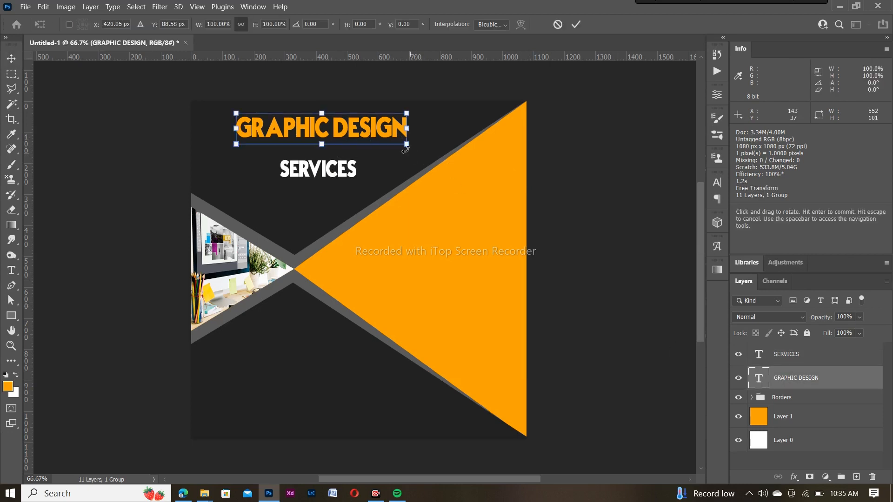
{"action": "left_click_drag", "start_coordinate": [408, 144], "coordinate": [422, 148]}
{"action": "left_click", "coordinate": [578, 26]}
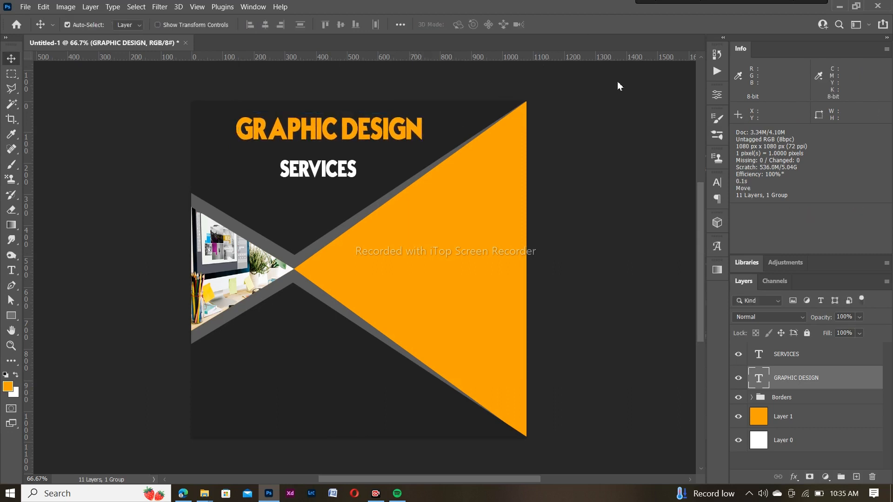
Enlarge SERVICES to about 112%, tuck it under the heading, and paste the dot pattern
{"action": "left_click", "coordinate": [796, 359]}
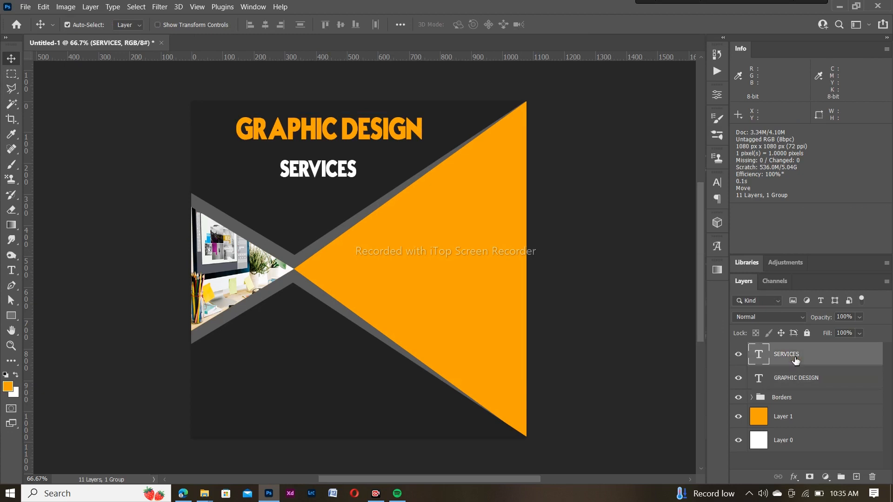
{"action": "key", "text": "ctrl+t"}
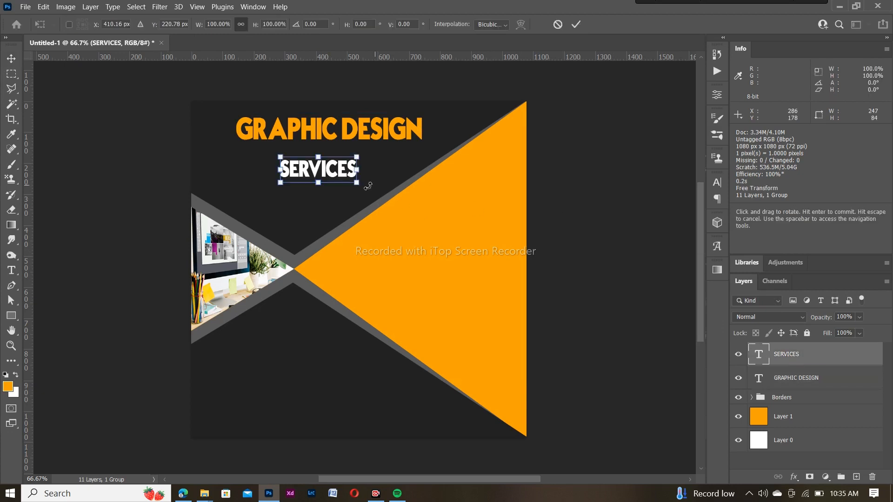
{"action": "left_click_drag", "start_coordinate": [359, 187], "coordinate": [341, 165]}
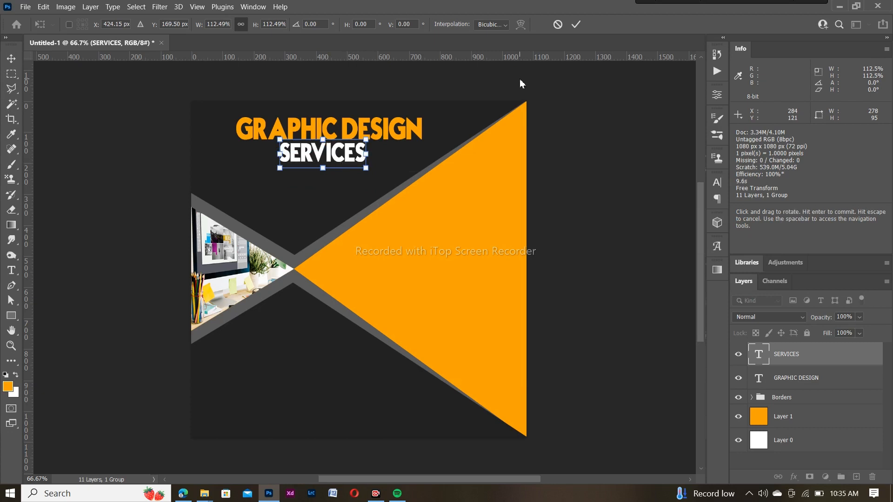
{"action": "left_click", "coordinate": [576, 25]}
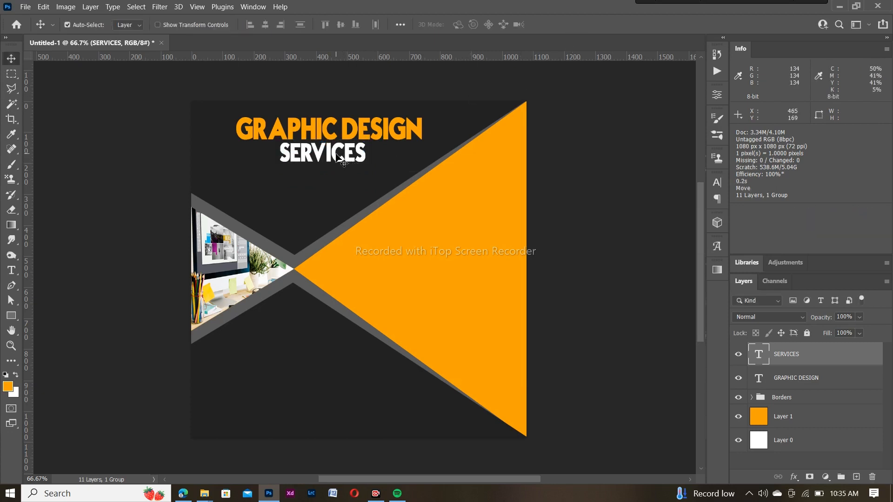
{"action": "left_click_drag", "start_coordinate": [338, 155], "coordinate": [338, 159]}
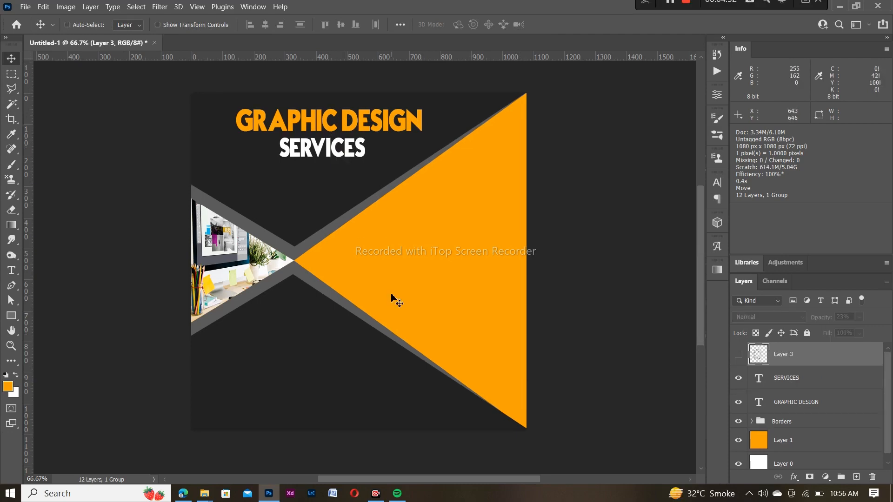
{"action": "key", "text": "ctrl+v"}
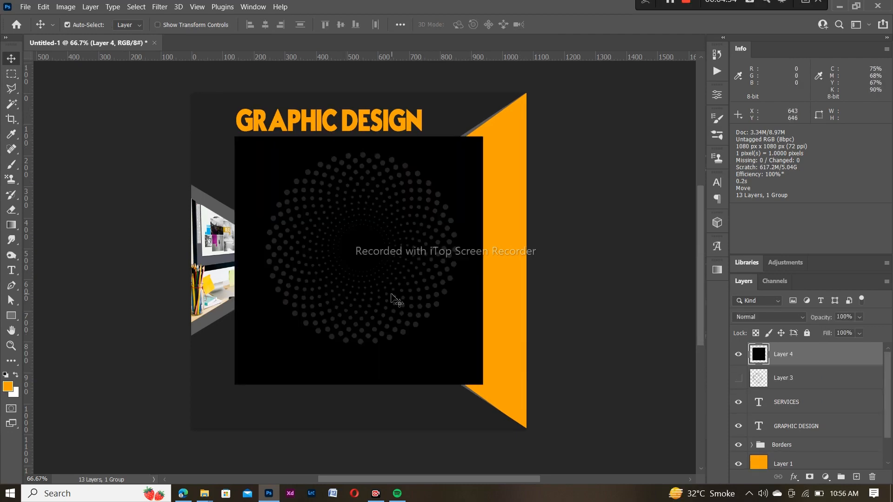
Delete the black background from the pasted dot pattern with the Magic Wand
{"action": "key", "text": "w"}
{"action": "left_click", "coordinate": [264, 161]}
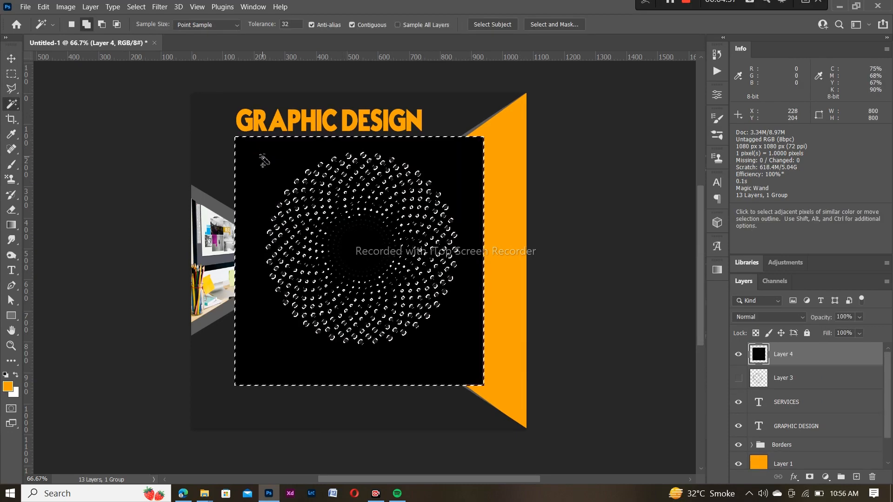
{"action": "key", "text": "Delete"}
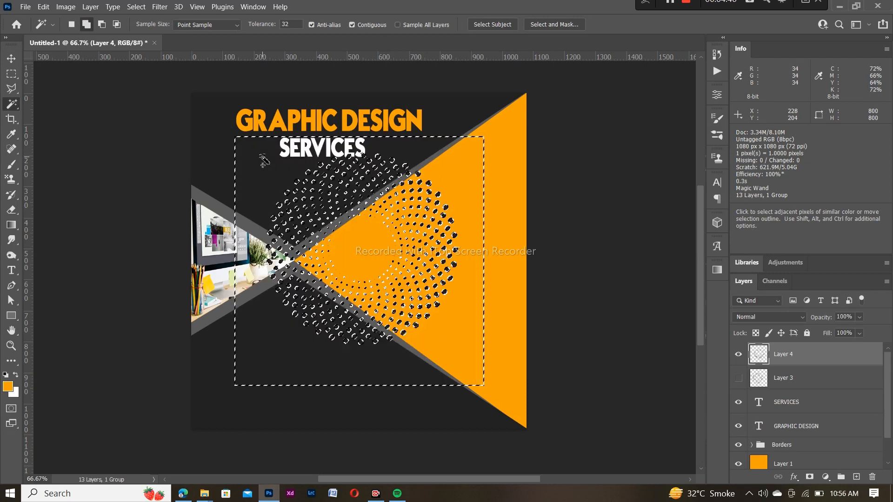
{"action": "key", "text": "ctrl+d"}
Place the dots over the orange triangle, beneath Borders, at about 40% opacity
{"action": "key", "text": "v"}
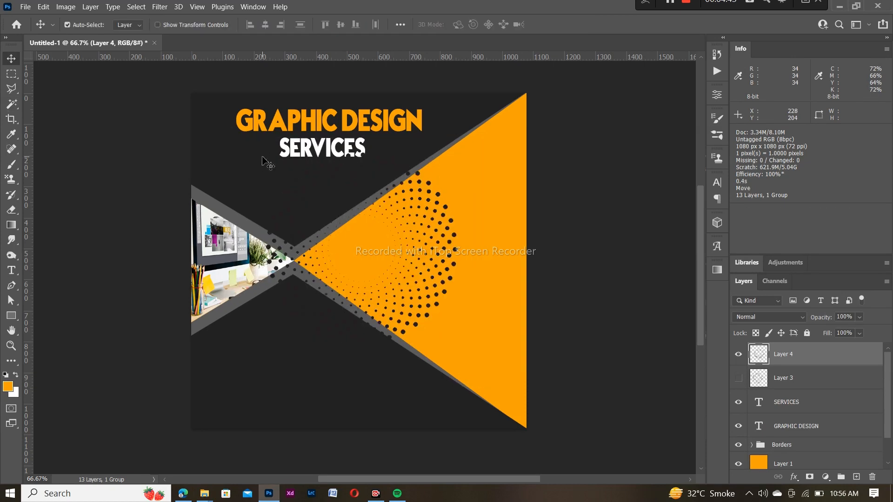
{"action": "left_click_drag", "start_coordinate": [446, 210], "coordinate": [419, 222]}
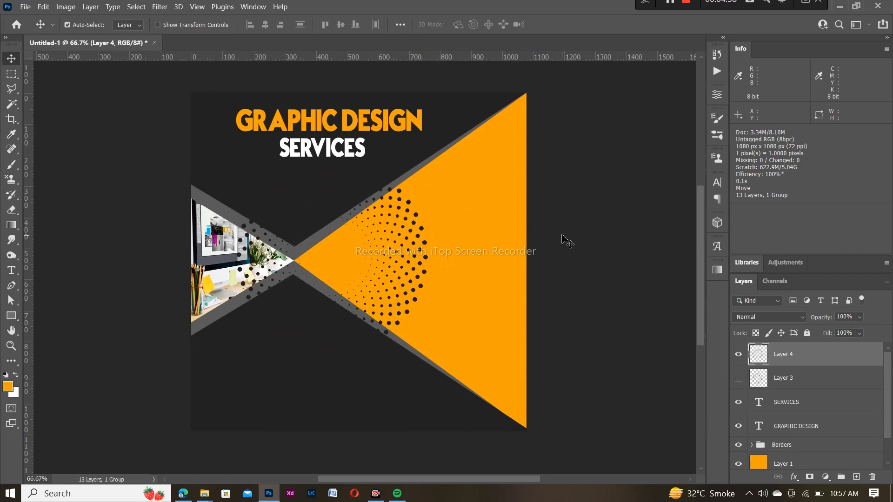
{"action": "left_click_drag", "start_coordinate": [820, 358], "coordinate": [824, 465]}
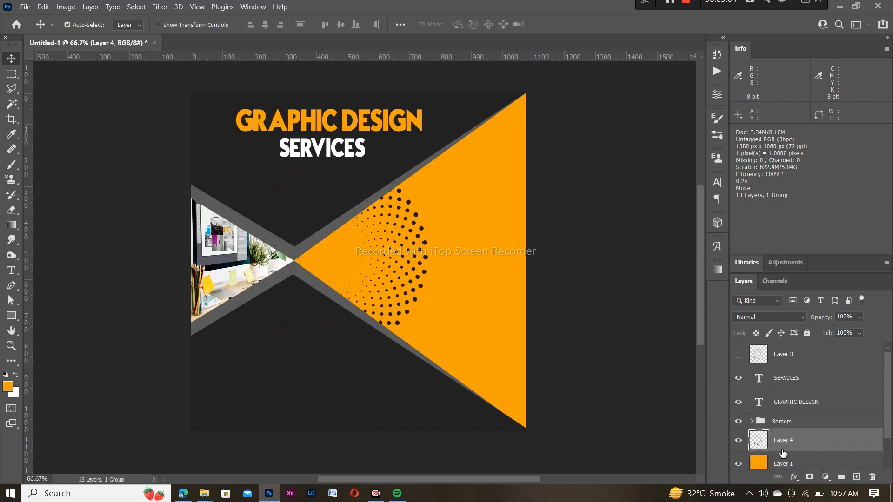
{"action": "left_click", "coordinate": [860, 317]}
{"action": "left_click_drag", "start_coordinate": [875, 329], "coordinate": [836, 330]}
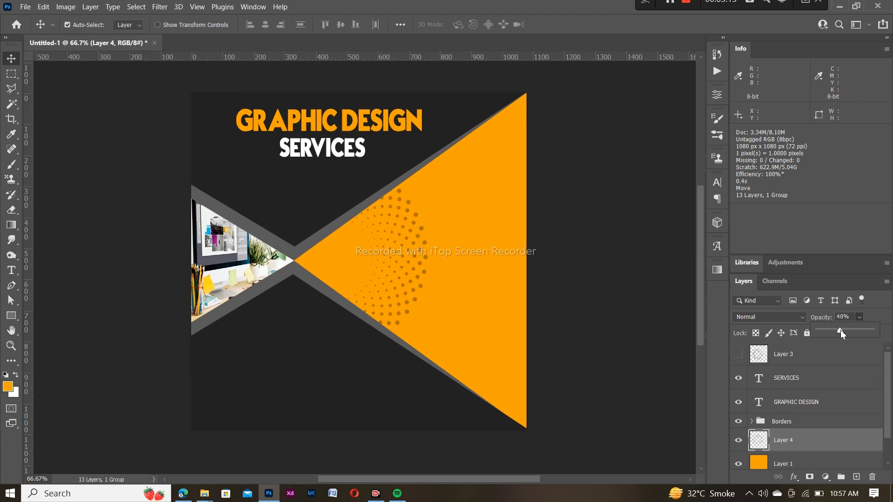
{"action": "left_click", "coordinate": [846, 247]}
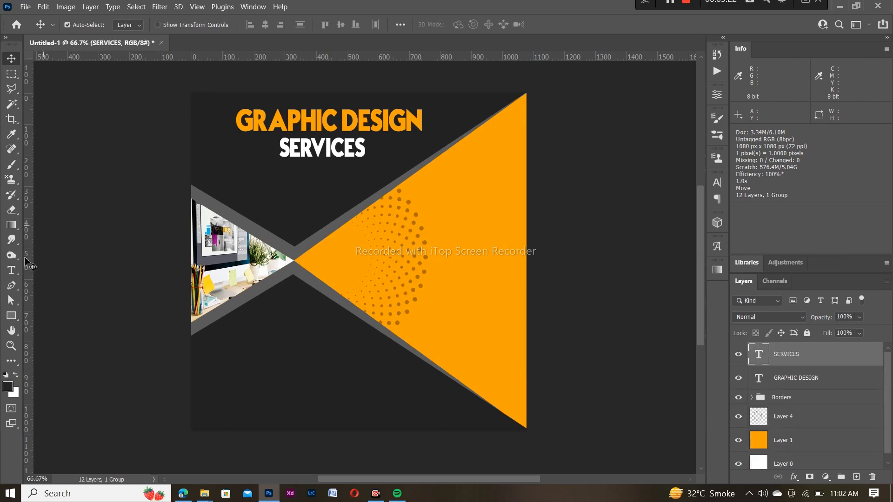
Set SERVICES in Mongolian Baiti at 30 pt
{"action": "left_click", "coordinate": [10, 272]}
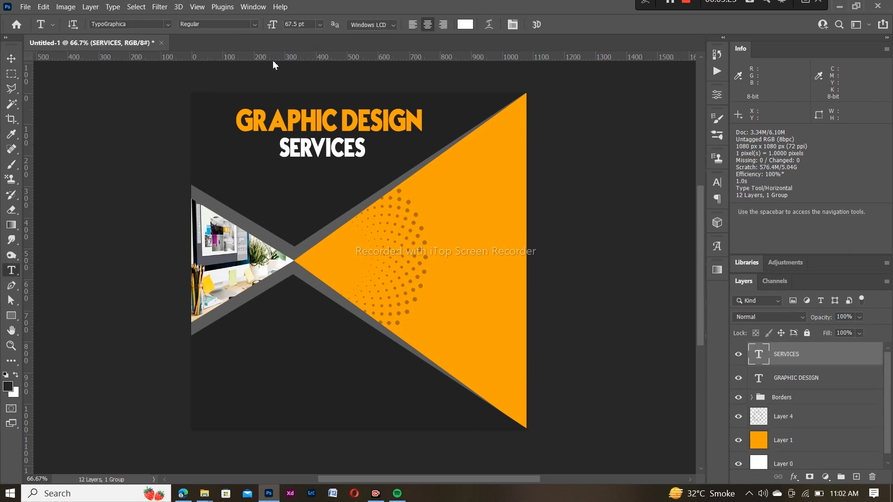
{"action": "left_click", "coordinate": [168, 24]}
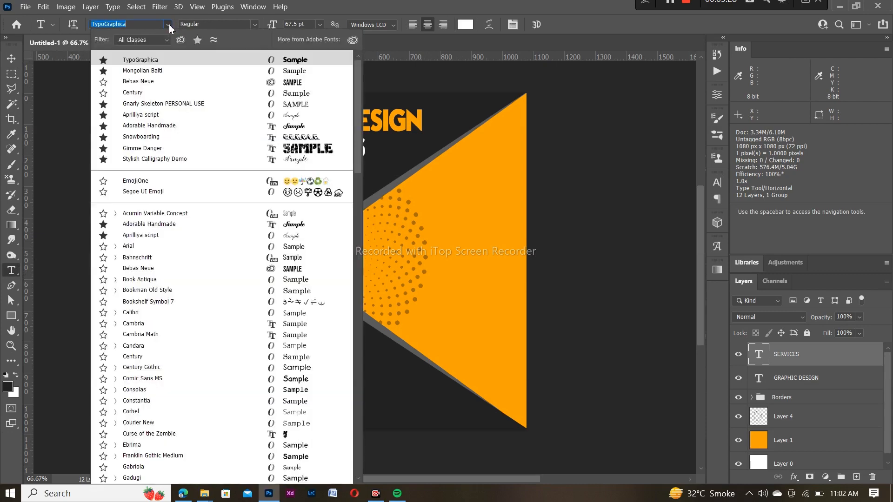
{"action": "left_click", "coordinate": [246, 71]}
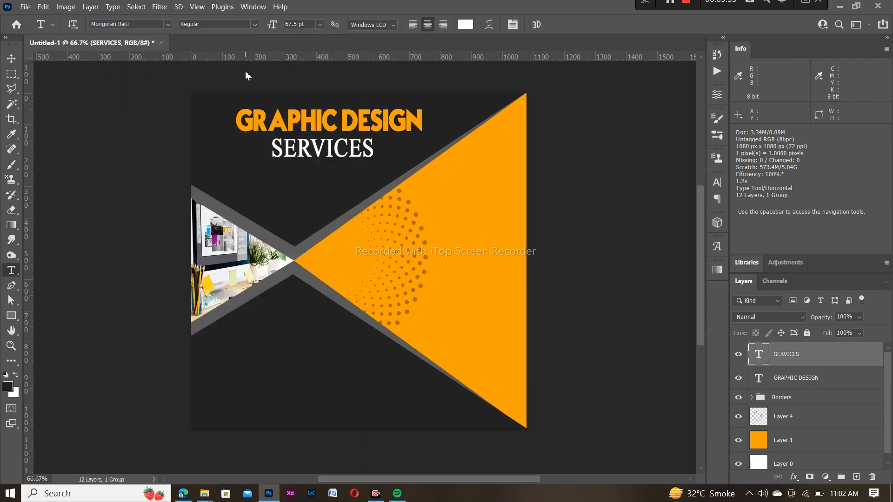
{"action": "left_click", "coordinate": [320, 24]}
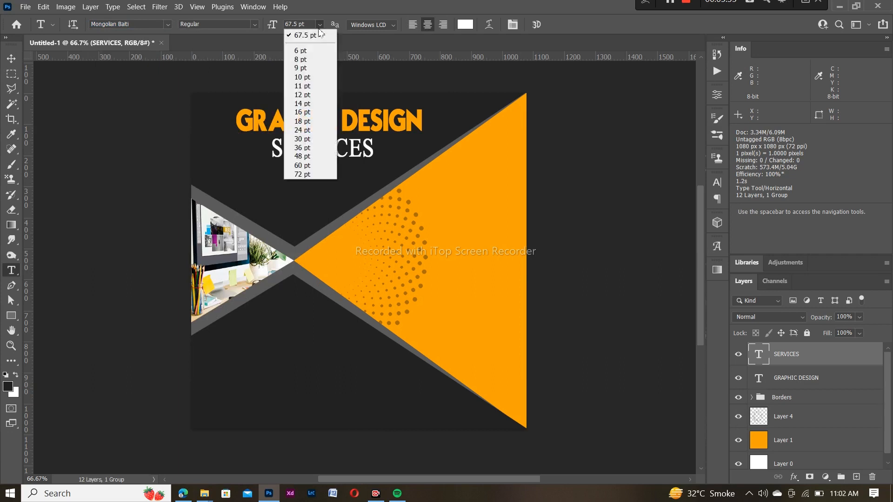
{"action": "left_click", "coordinate": [304, 140]}
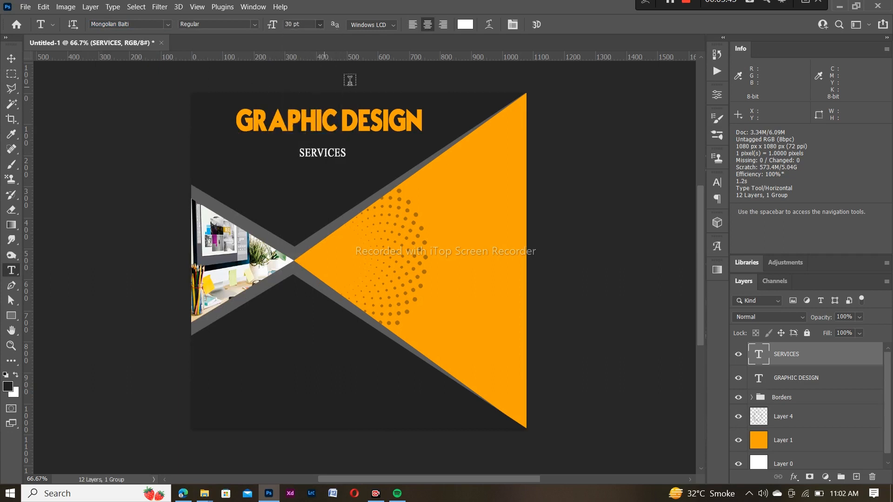
Add a white 36 pt 'FLYERS/ POSTERS' label on the orange triangle
{"action": "left_click", "coordinate": [417, 203]}
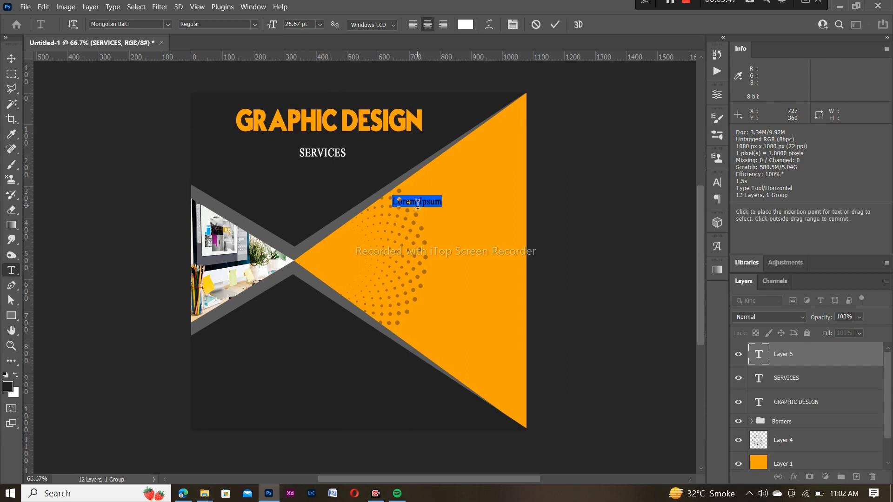
{"action": "key", "text": "BackSpace"}
{"action": "left_click", "coordinate": [320, 24]}
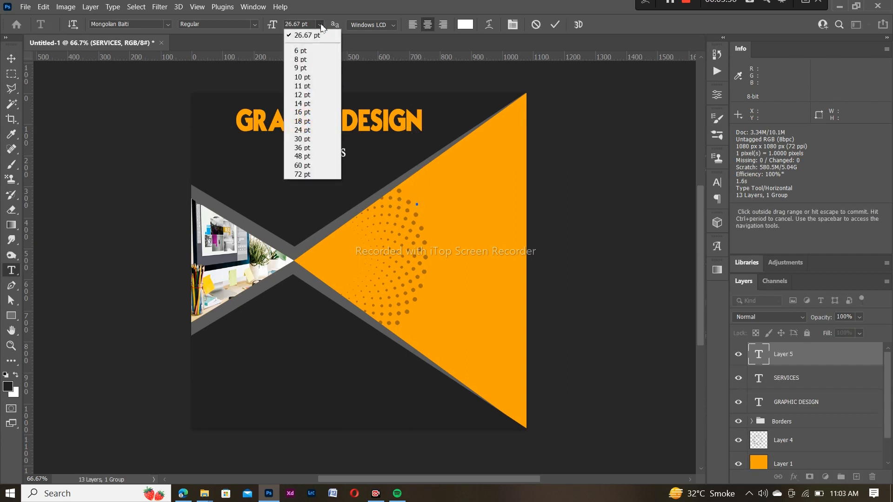
{"action": "left_click", "coordinate": [305, 149]}
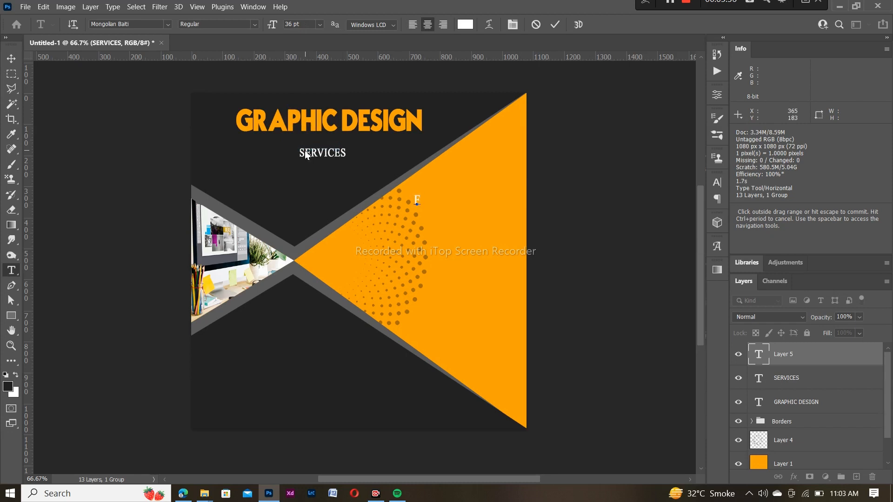
{"action": "type", "text": "FLYERS/ POSTERS"}
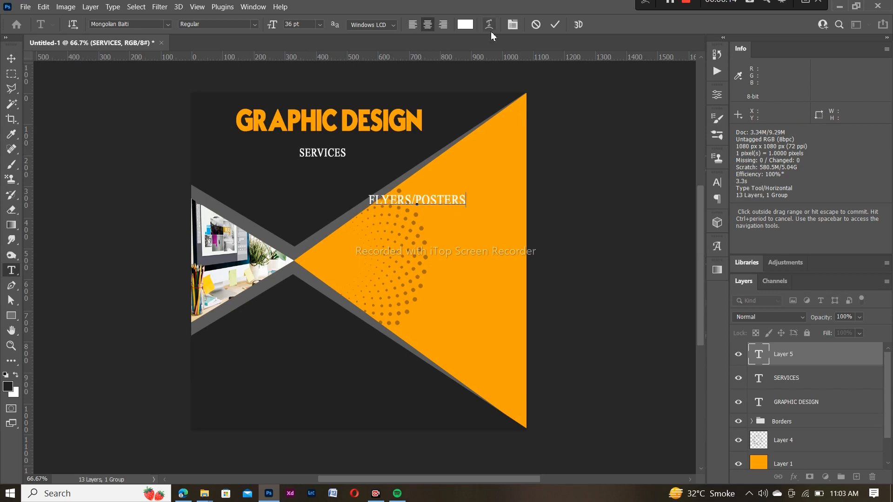
{"action": "left_click_drag", "start_coordinate": [466, 200], "coordinate": [367, 201]}
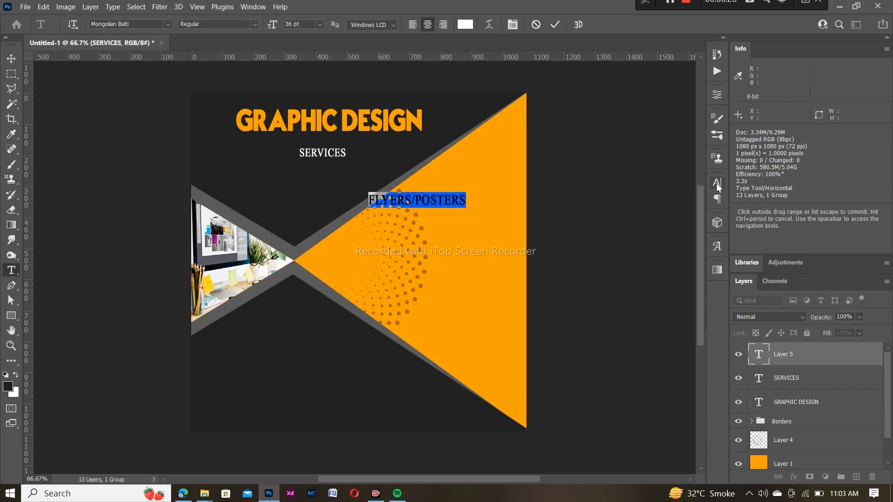
{"action": "left_click", "coordinate": [717, 183]}
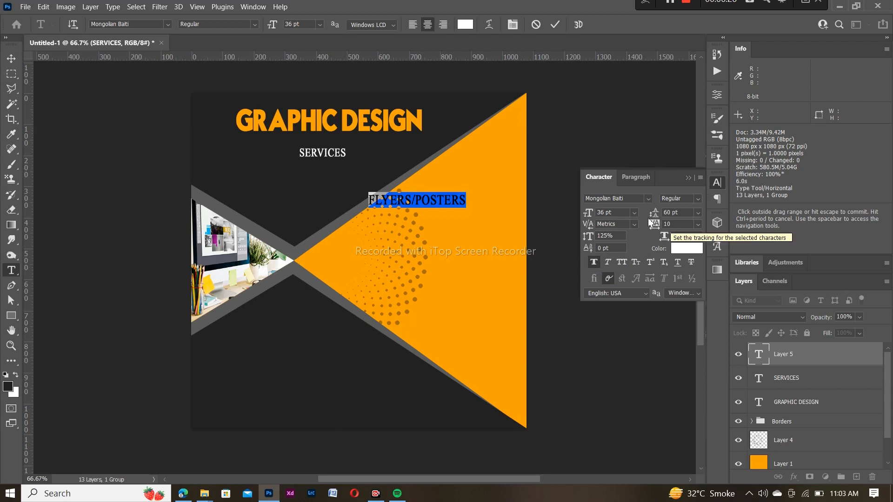
{"action": "left_click", "coordinate": [688, 178]}
{"action": "left_click", "coordinate": [555, 24]}
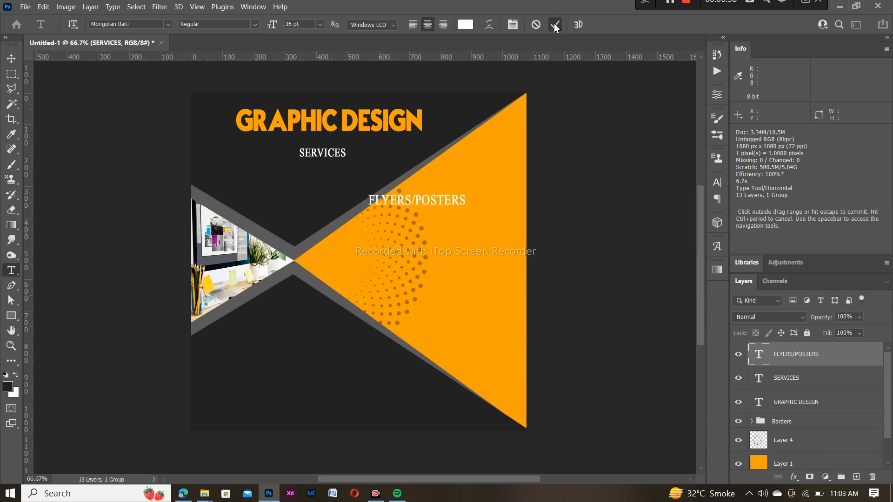
Shift FLYERS/POSTERS further right on the orange triangle
{"action": "key", "text": "v"}
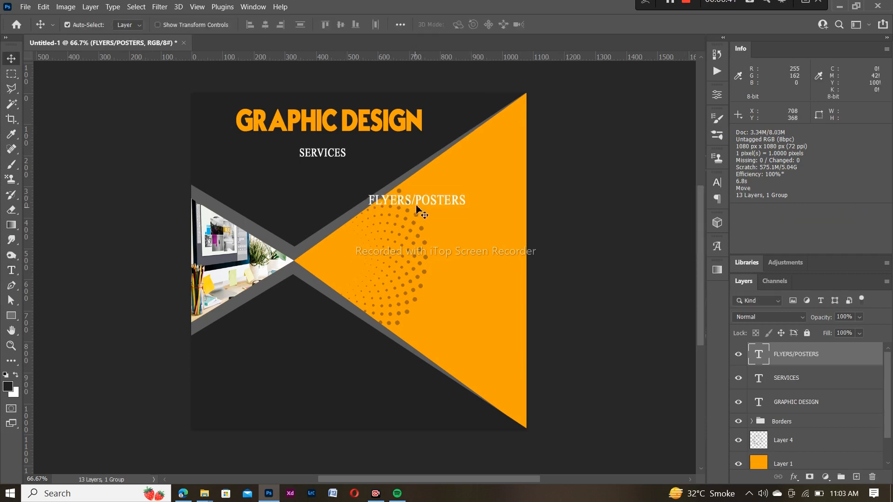
{"action": "left_click_drag", "start_coordinate": [419, 207], "coordinate": [469, 214]}
{"action": "left_click_drag", "start_coordinate": [468, 213], "coordinate": [467, 213]}
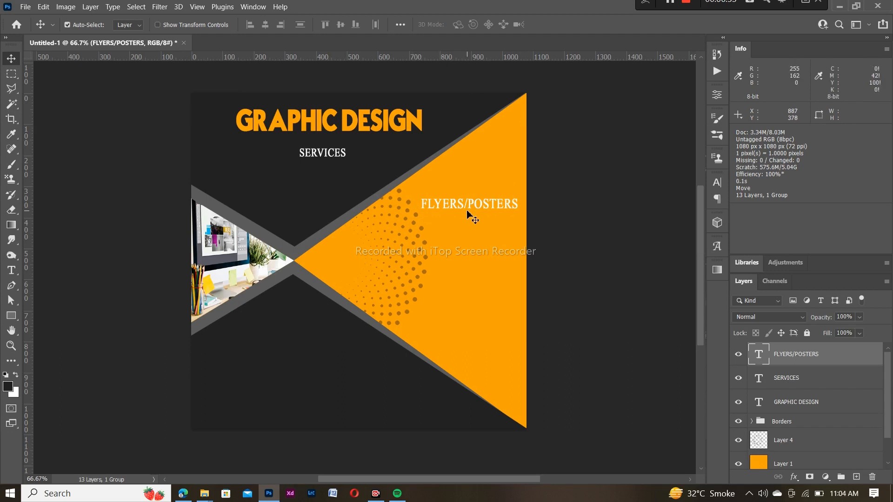
Type a BANNERS line below FLYERS/POSTERS, fixing the typo
{"action": "key", "text": "t"}
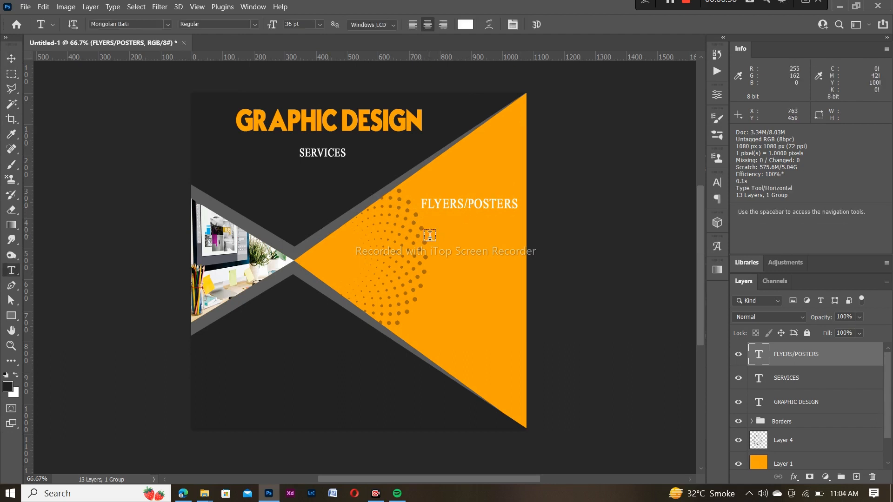
{"action": "left_click", "coordinate": [430, 236]}
{"action": "key", "text": "BackSpace"}
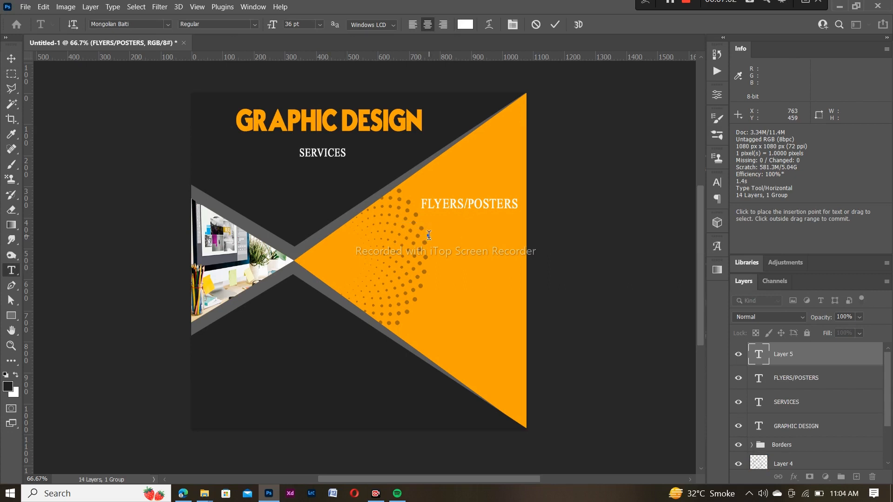
{"action": "type", "text": "BANNERS"}
{"action": "left_click", "coordinate": [555, 24]}
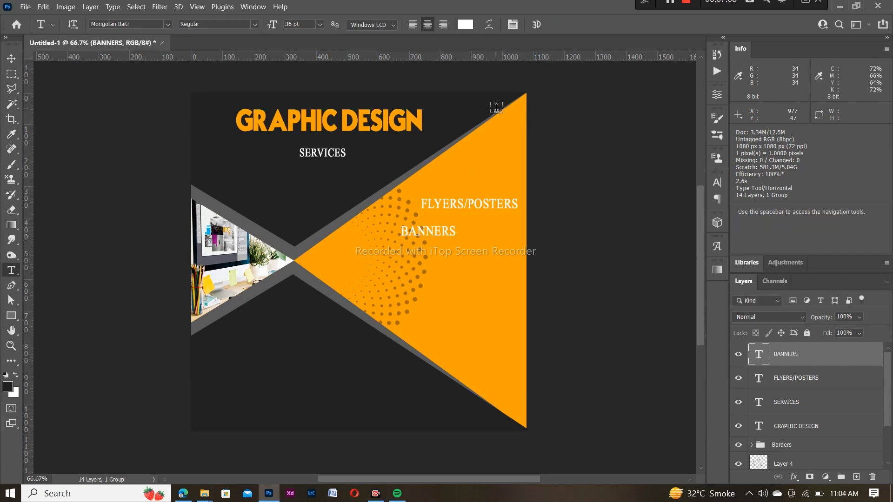
Align BANNERS directly under FLYERS/POSTERS
{"action": "key", "text": "v"}
{"action": "mouse_move", "coordinate": [439, 231]}
{"action": "left_mouse_down"}
{"action": "mouse_move", "coordinate": [453, 232]}
{"action": "mouse_move", "coordinate": [443, 251]}
{"action": "mouse_move", "coordinate": [455, 226]}
{"action": "left_mouse_up"}
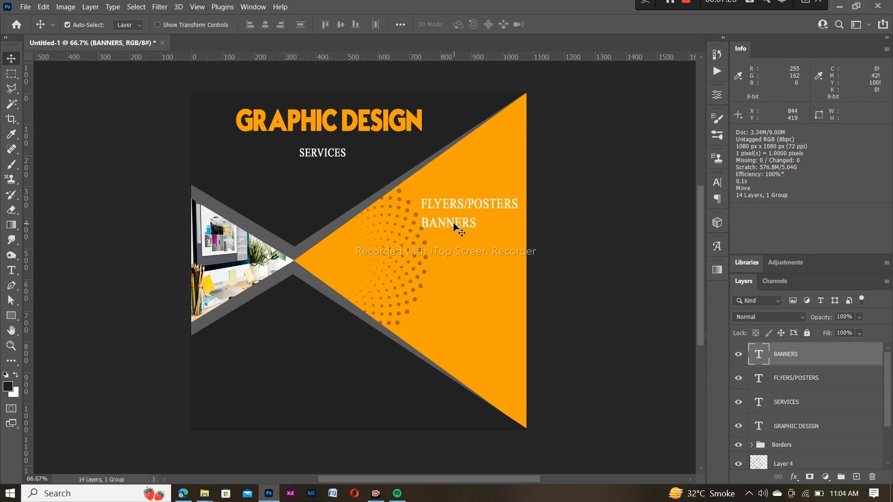
{"action": "left_click", "coordinate": [12, 270]}
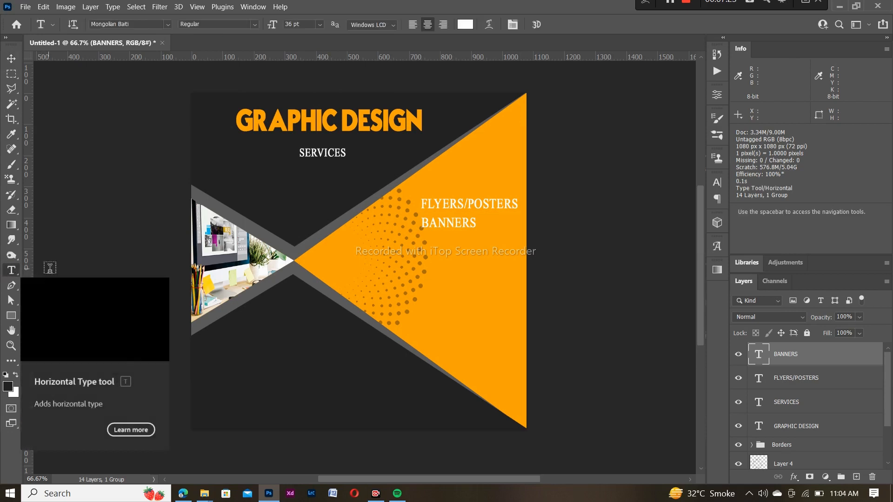
Add a BUSINESS CARDS line aligned under BANNERS
{"action": "left_click", "coordinate": [422, 250]}
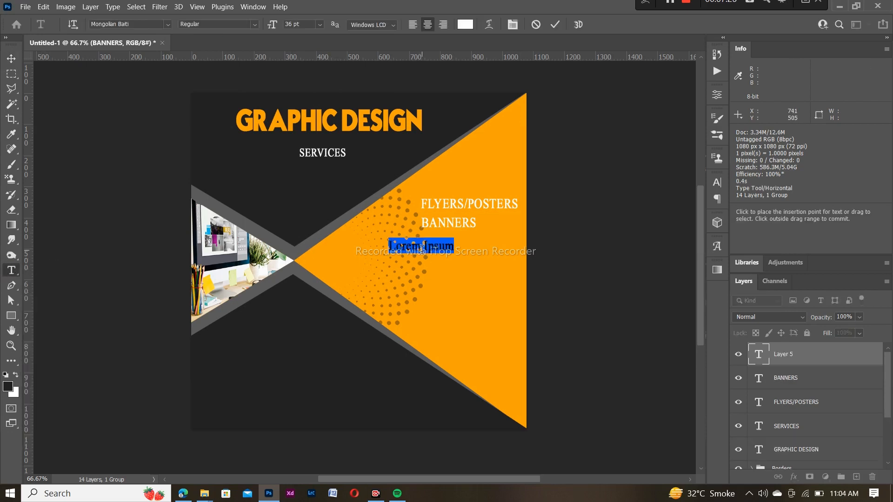
{"action": "key", "text": "BackSpace"}
{"action": "type", "text": "BU"}
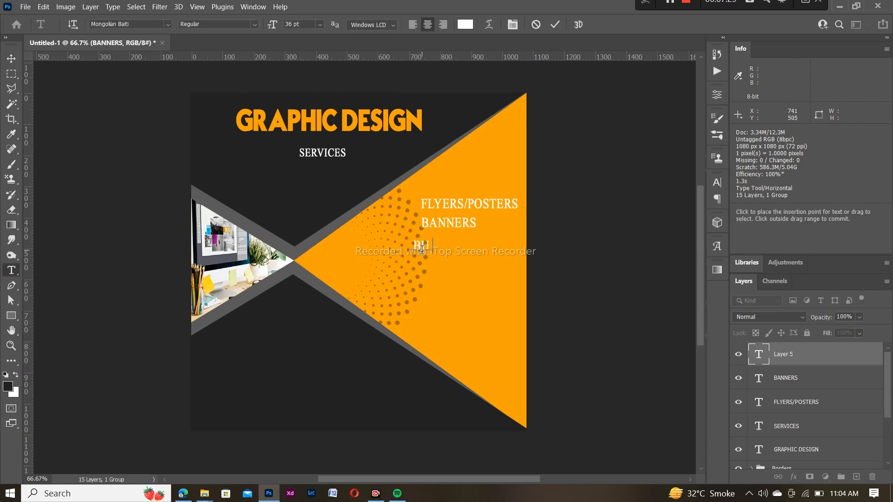
{"action": "type", "text": "SINESS CARDS"}
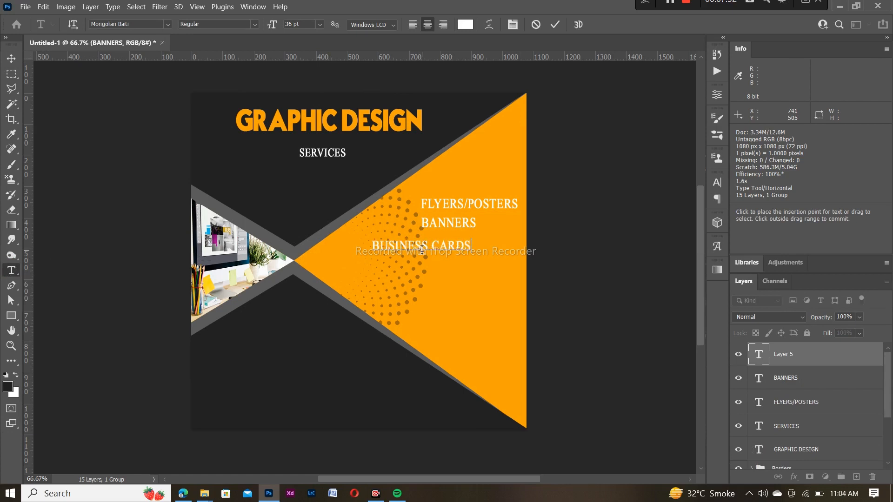
{"action": "left_click", "coordinate": [555, 25]}
{"action": "key", "text": "v"}
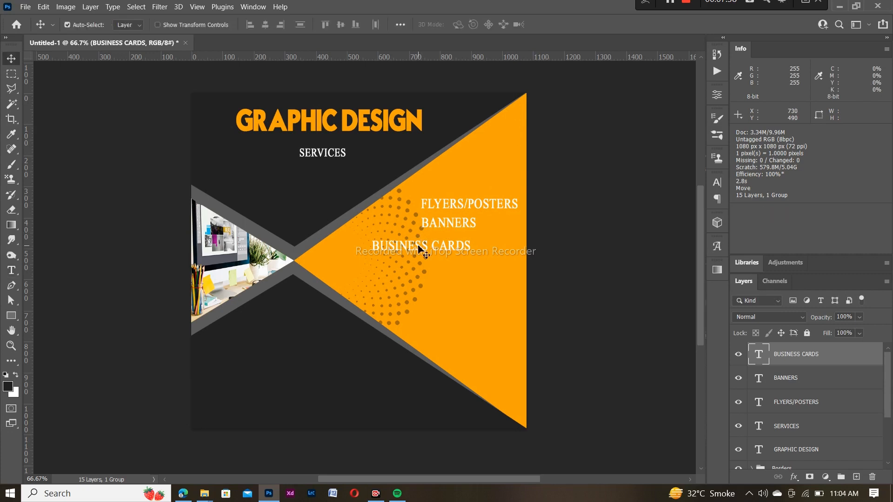
{"action": "left_click_drag", "start_coordinate": [417, 251], "coordinate": [470, 246]}
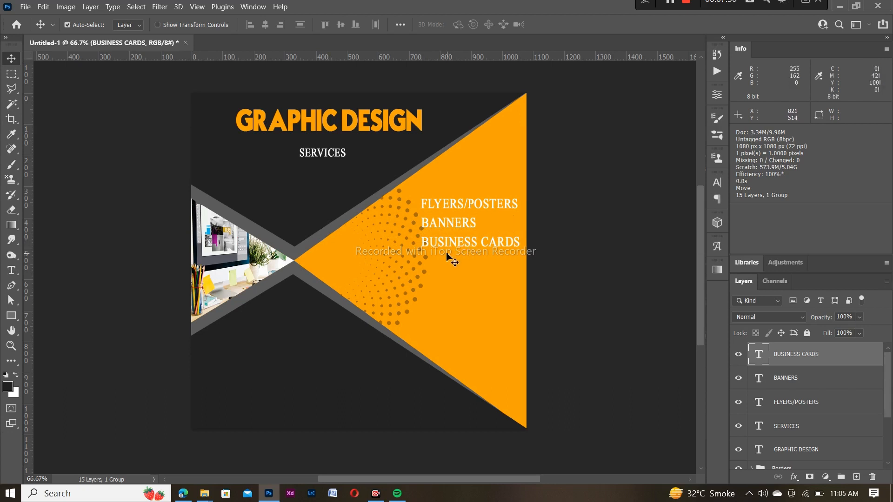
Add a BOOK COVERS line aligned under BUSINESS CARDS
{"action": "key", "text": "t"}
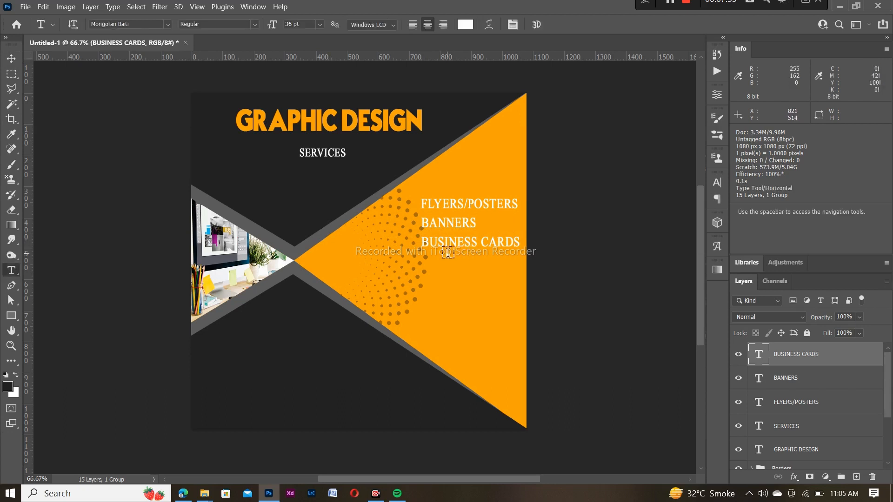
{"action": "left_click", "coordinate": [422, 269]}
{"action": "key", "text": "BackSpace"}
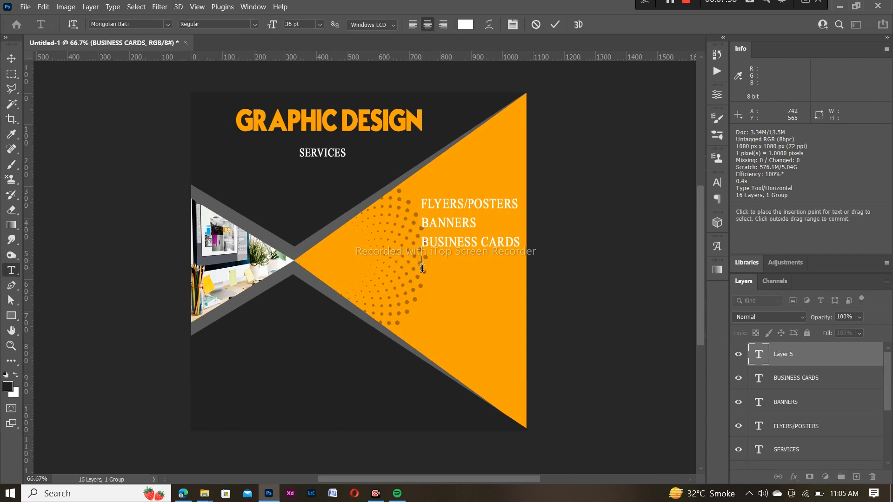
{"action": "type", "text": "BOOK COVERS"}
{"action": "left_click", "coordinate": [558, 26]}
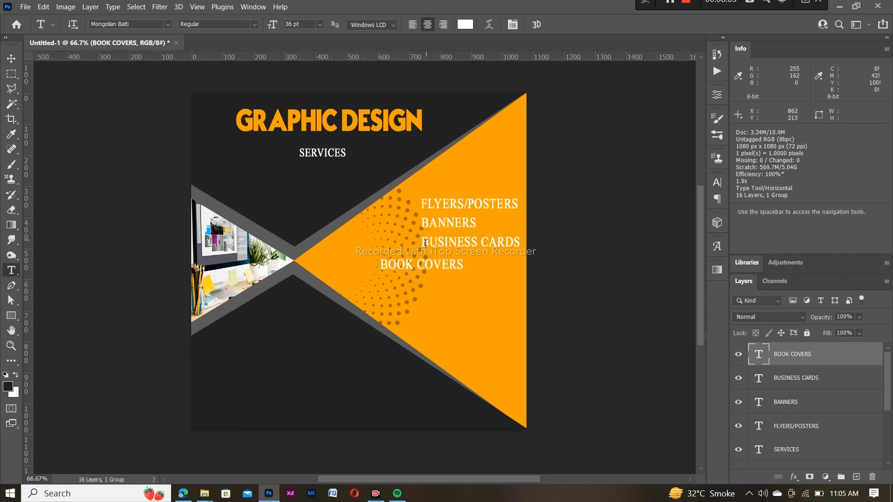
{"action": "key", "text": "v"}
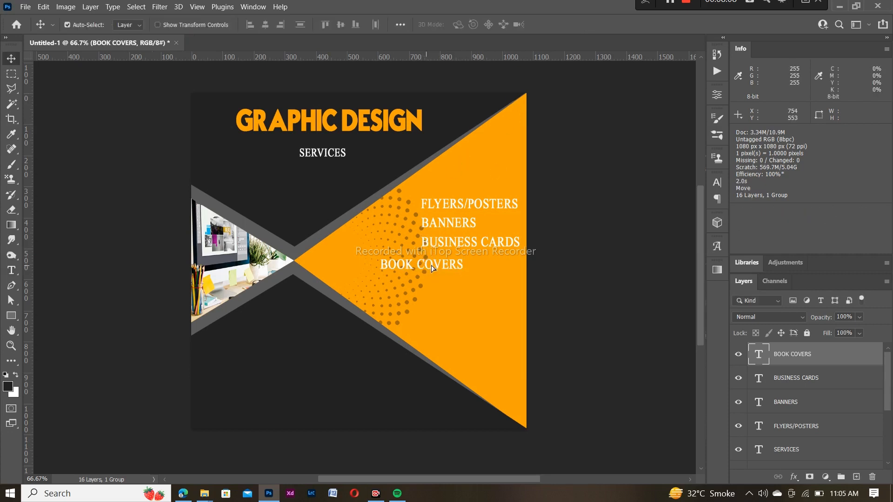
{"action": "left_click_drag", "start_coordinate": [432, 268], "coordinate": [468, 263]}
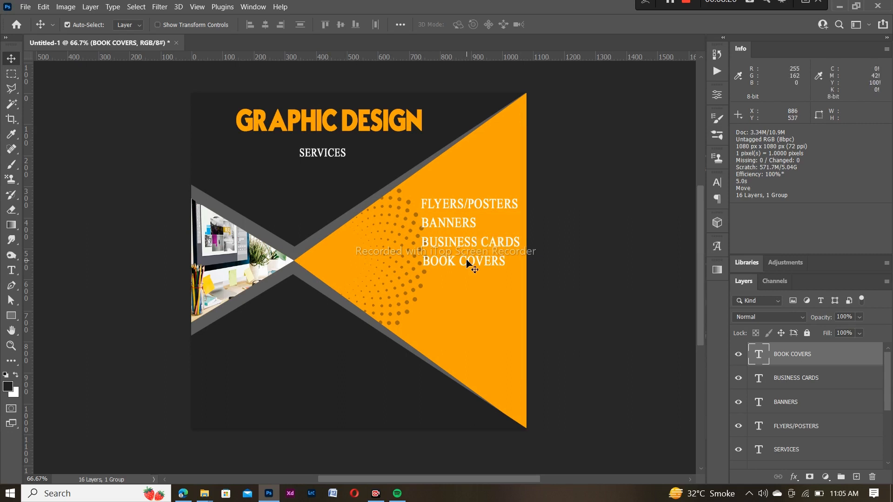
{"action": "key", "text": "ctrl+t"}
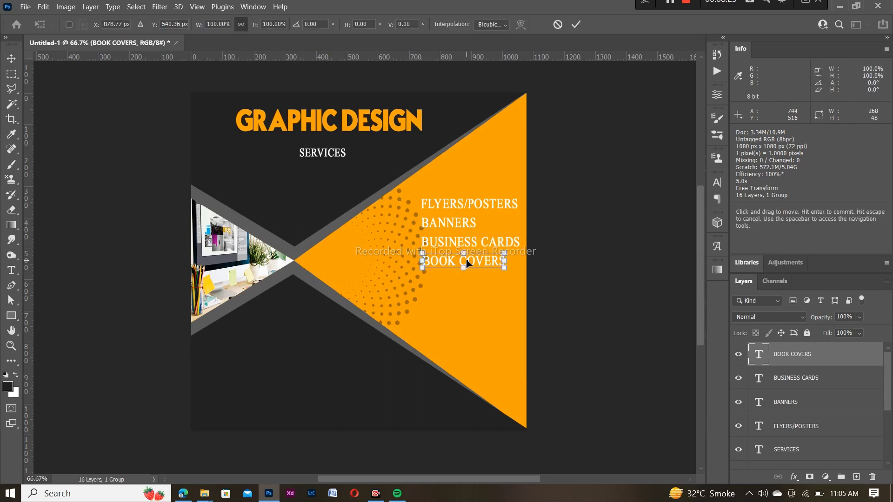
{"action": "left_click_drag", "start_coordinate": [467, 264], "coordinate": [467, 264]}
{"action": "key", "text": "Return"}
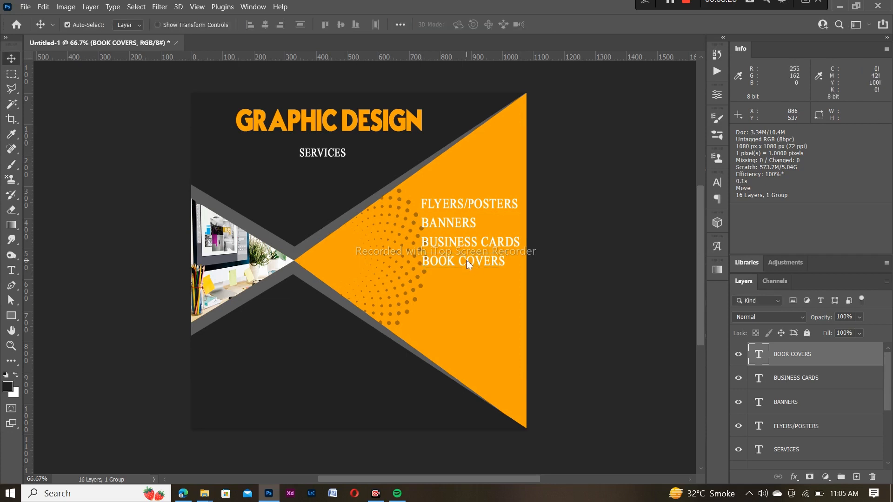
Add a BACKGROUND REMOVAL line below, correcting 'REMAOVAL' to 'REMOVAL'
{"action": "key", "text": "t"}
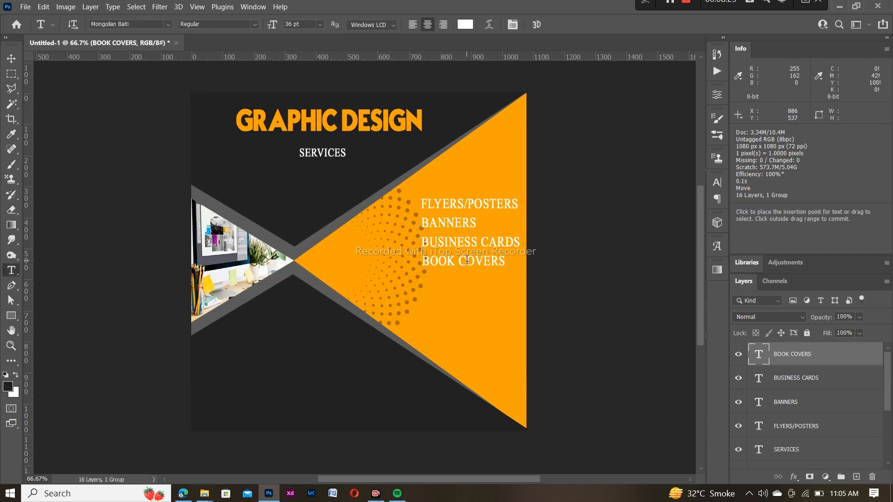
{"action": "left_click", "coordinate": [424, 284]}
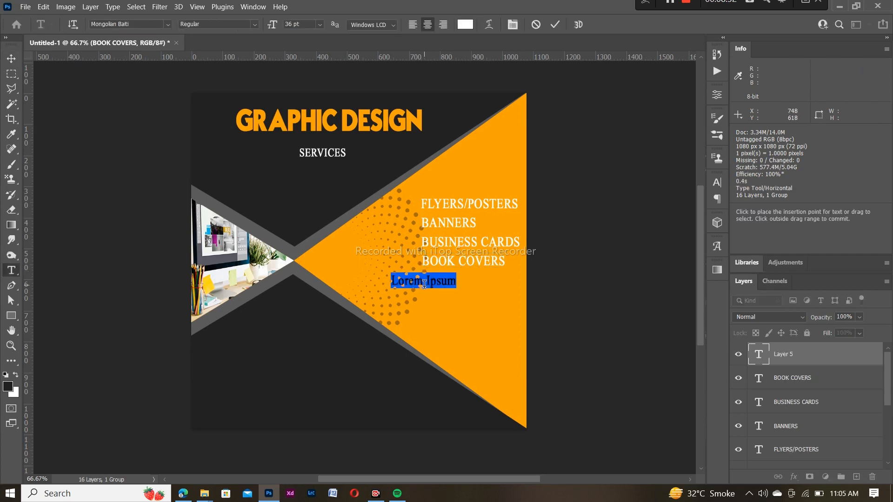
{"action": "key", "text": "BackSpace"}
{"action": "type", "text": "BACK"}
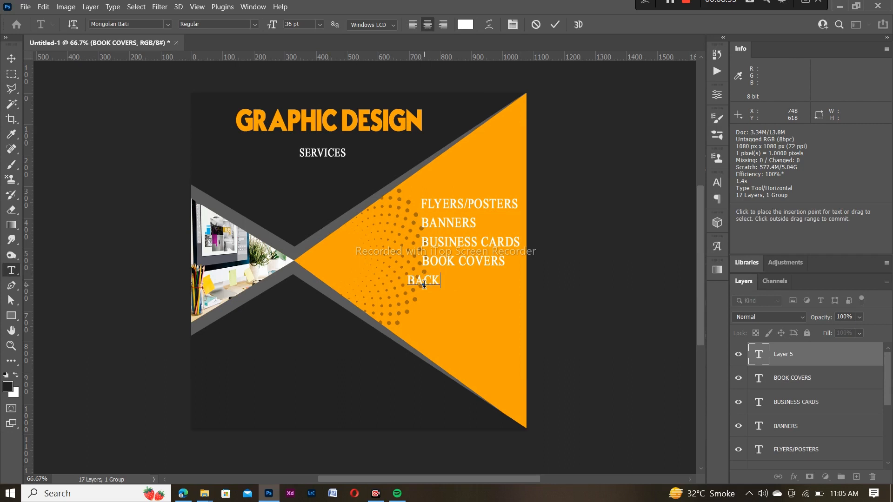
{"action": "type", "text": "GROUND REMAOVAL"}
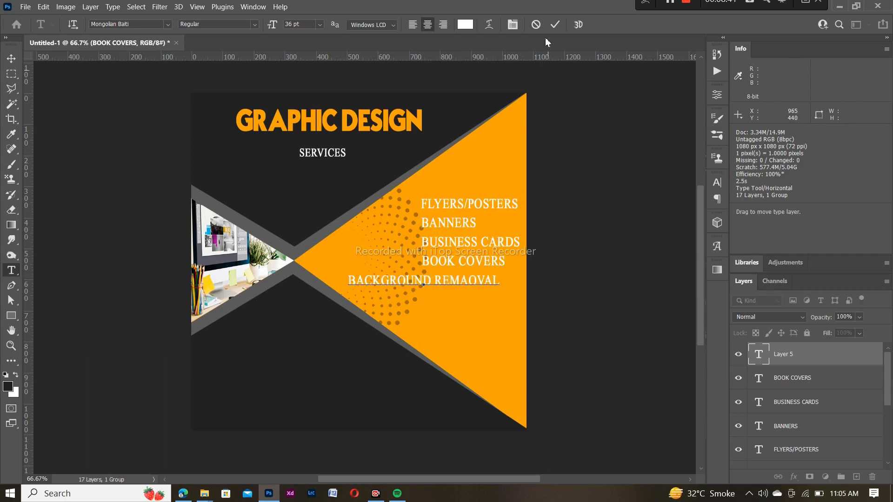
{"action": "left_click", "coordinate": [553, 26]}
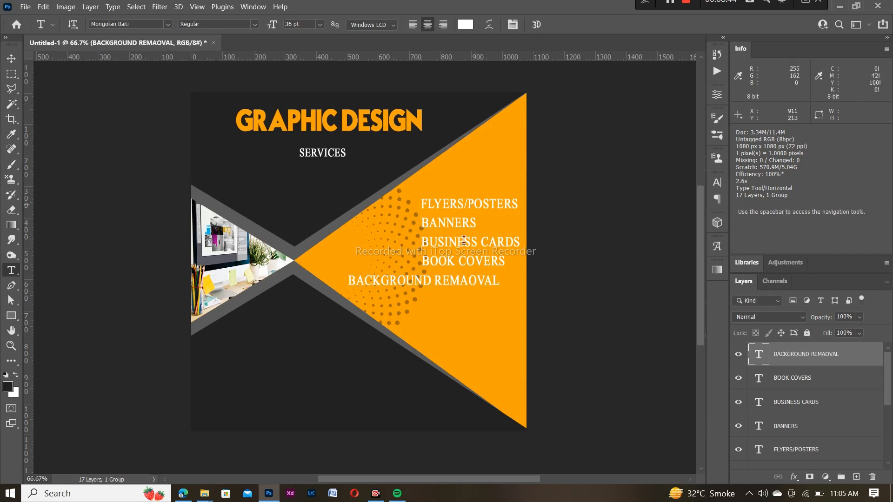
{"action": "left_click", "coordinate": [468, 281]}
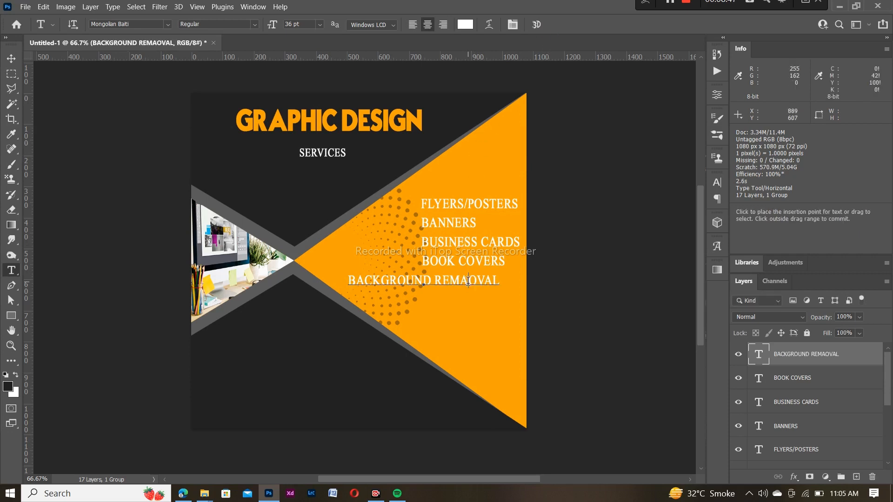
{"action": "key", "text": "BackSpace"}
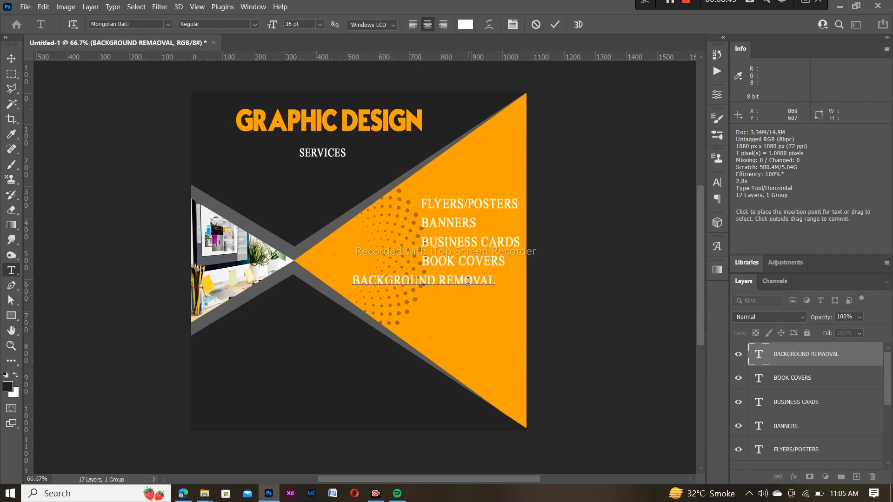
{"action": "left_click", "coordinate": [555, 24]}
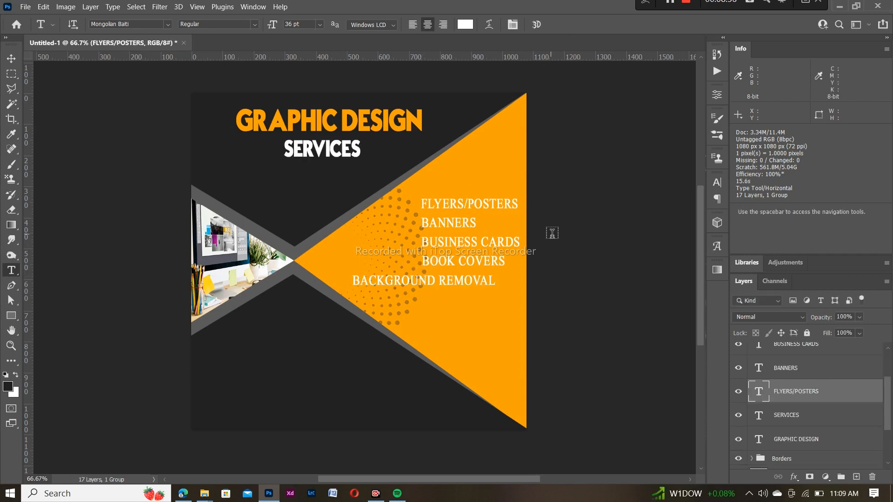
Restyle the service list in TypoGraphica, 48 pt, with vertical scale reset to 100%
{"action": "left_click_drag", "start_coordinate": [426, 204], "coordinate": [518, 295]}
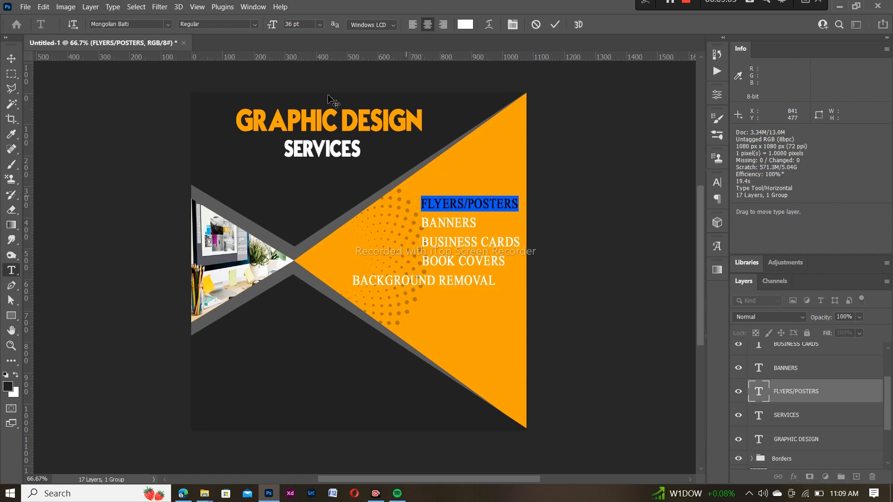
{"action": "left_click", "coordinate": [168, 24]}
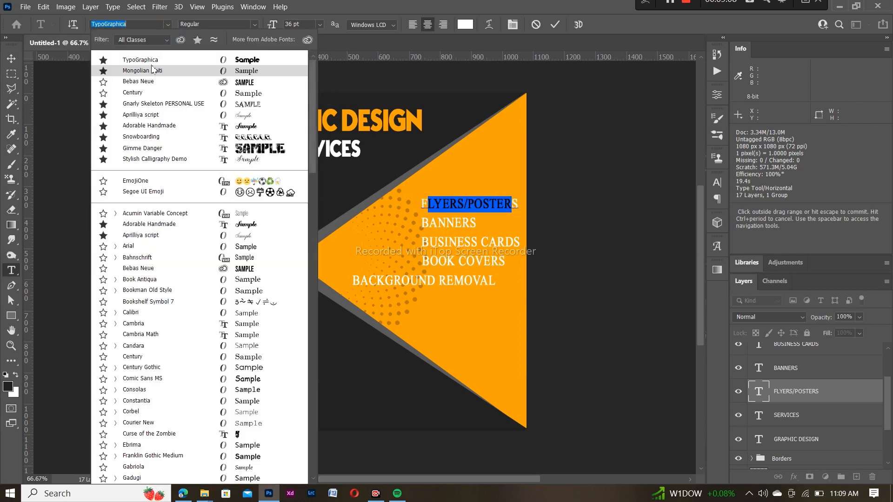
{"action": "left_click", "coordinate": [150, 61]}
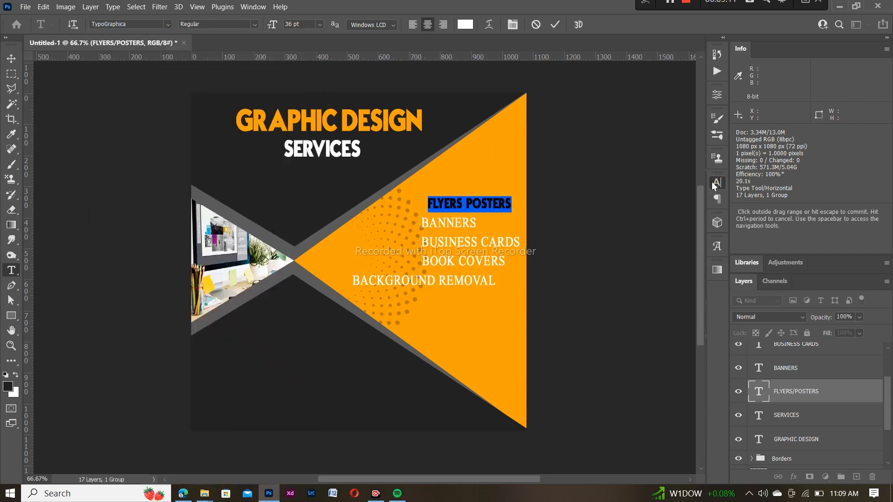
{"action": "left_click", "coordinate": [717, 183]}
{"action": "left_click", "coordinate": [612, 237]}
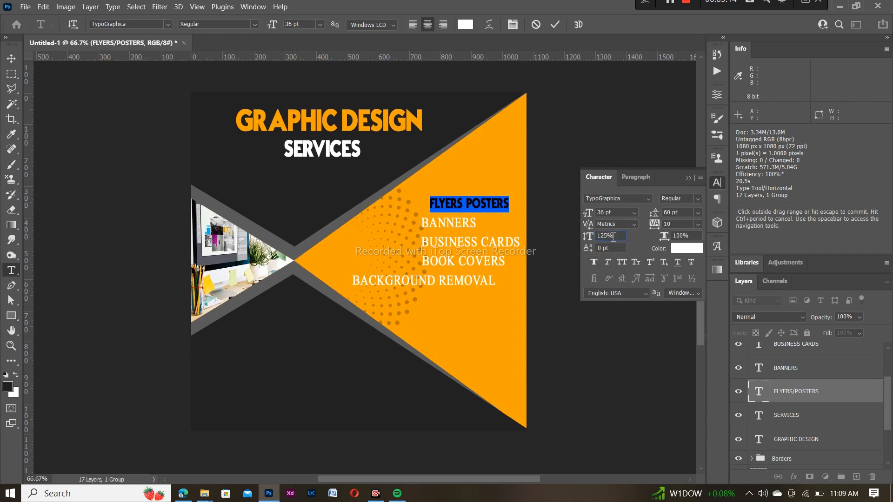
{"action": "key", "text": "BackSpace"}
{"action": "key", "text": "BackSpace"}
{"action": "key", "text": "Return"}
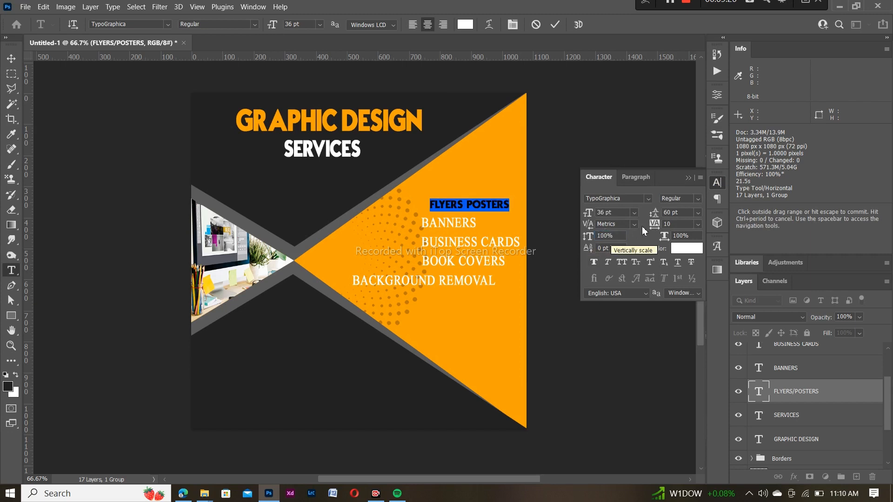
{"action": "left_click", "coordinate": [635, 213]}
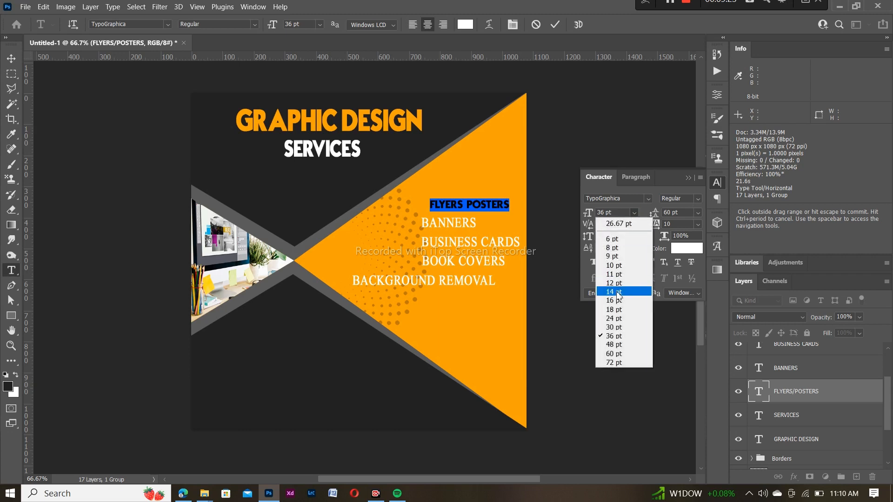
{"action": "left_click", "coordinate": [615, 345]}
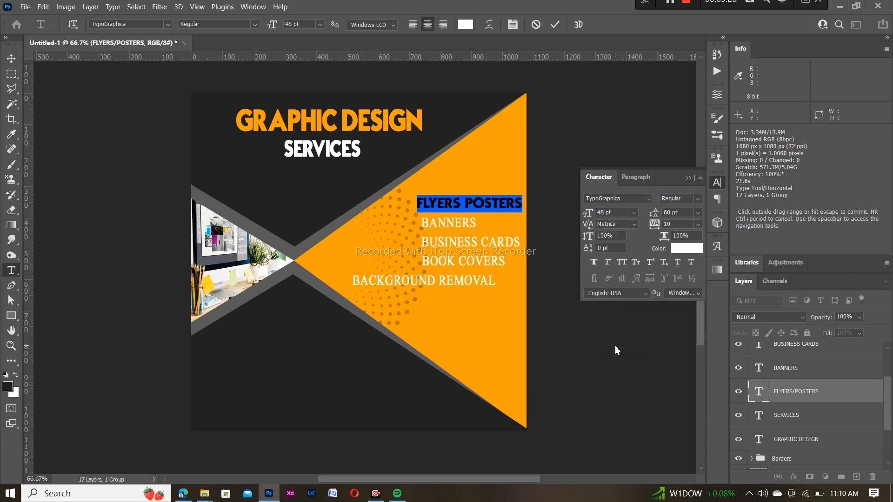
{"action": "left_click", "coordinate": [555, 24]}
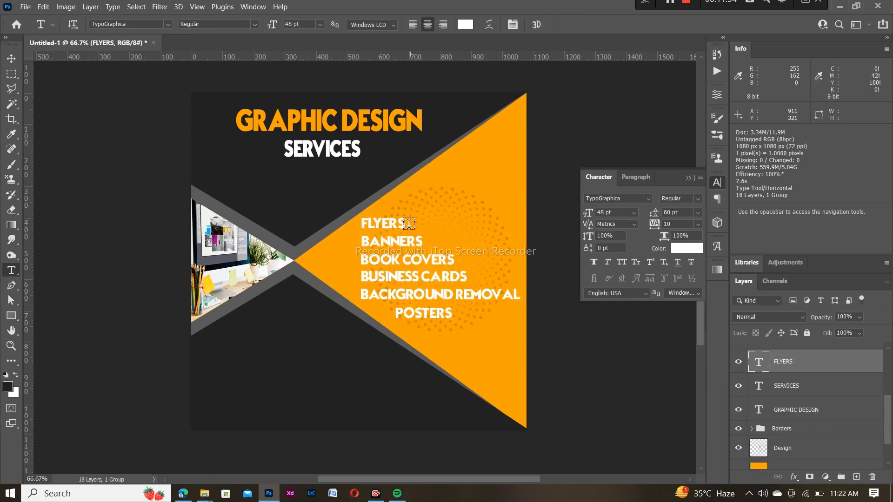
{"action": "left_click_drag", "start_coordinate": [409, 224], "coordinate": [360, 224]}
Set FLYERS in Bebas Neue and BANNERS in bold Bebas Neue
{"action": "left_click", "coordinate": [649, 200]}
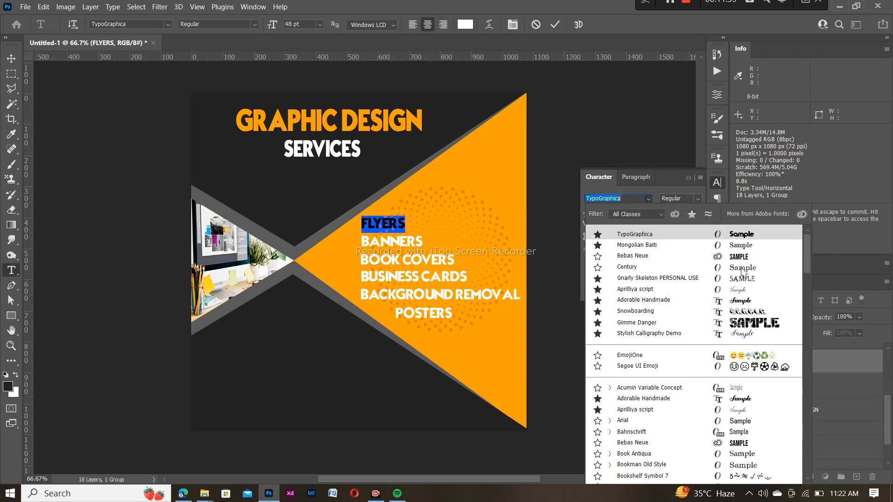
{"action": "left_click", "coordinate": [740, 255]}
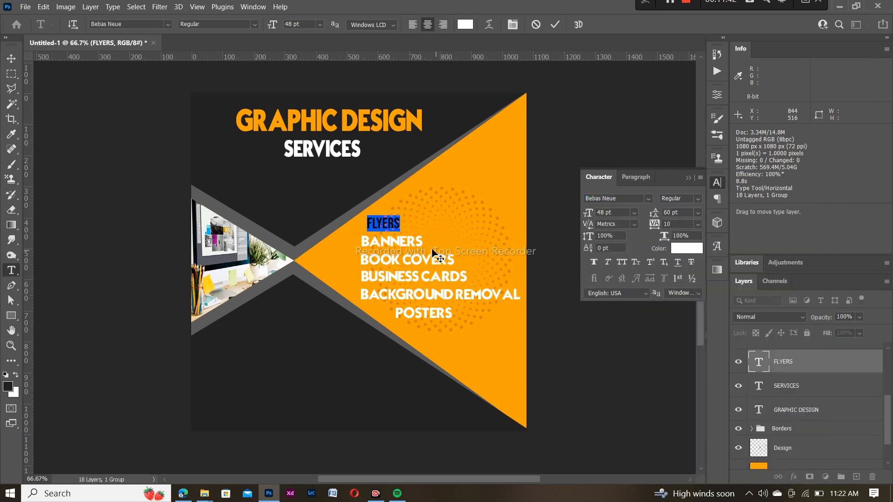
{"action": "left_click", "coordinate": [499, 103]}
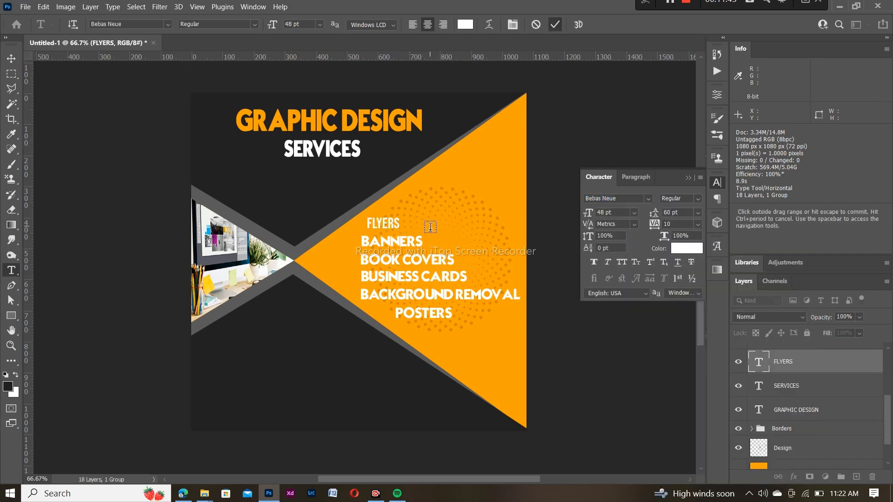
{"action": "left_click_drag", "start_coordinate": [424, 242], "coordinate": [361, 241]}
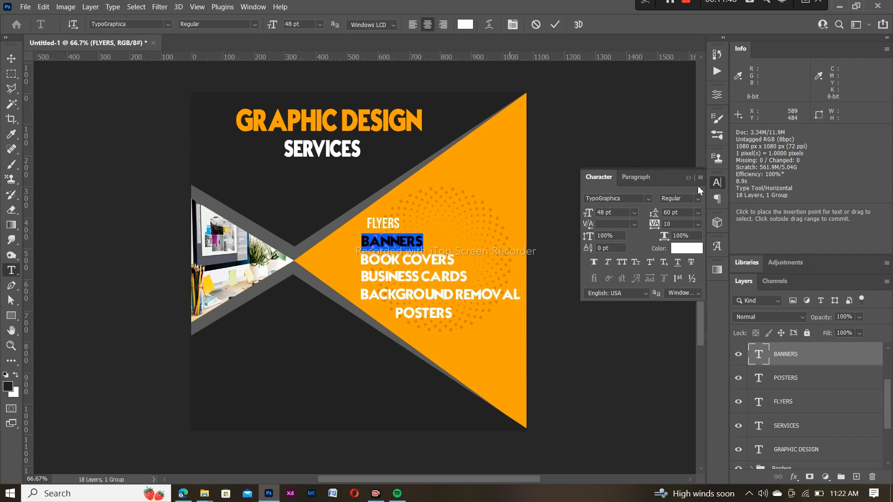
{"action": "left_click", "coordinate": [648, 199]}
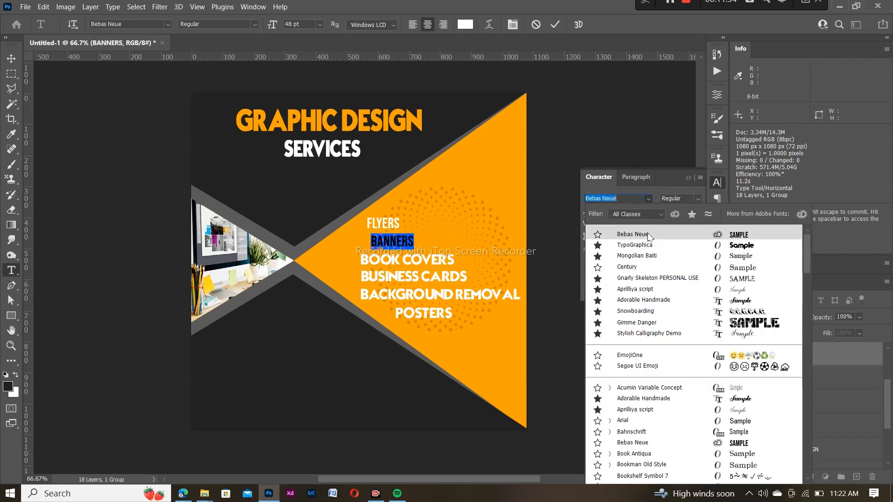
{"action": "left_click", "coordinate": [650, 235]}
{"action": "left_click", "coordinate": [595, 264]}
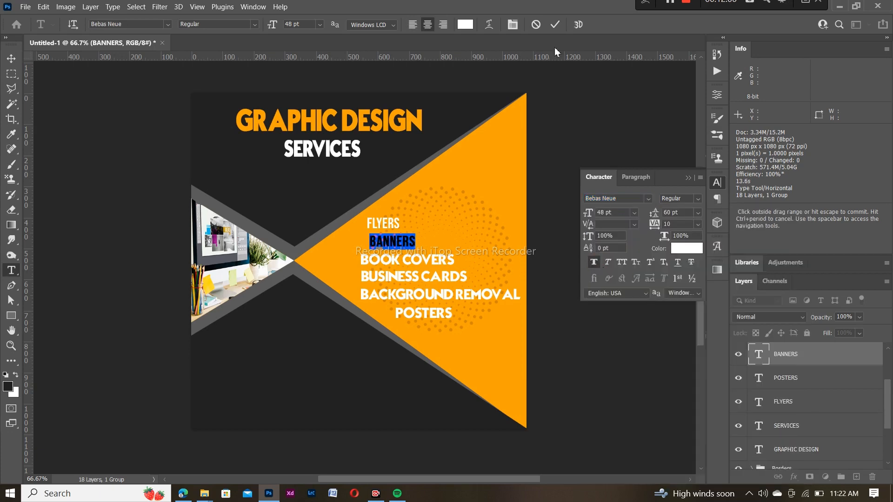
{"action": "left_click", "coordinate": [554, 26]}
Set BOOK COVERS and BUSINESS CARDS in bold Bebas Neue
{"action": "left_click_drag", "start_coordinate": [455, 259], "coordinate": [361, 260]}
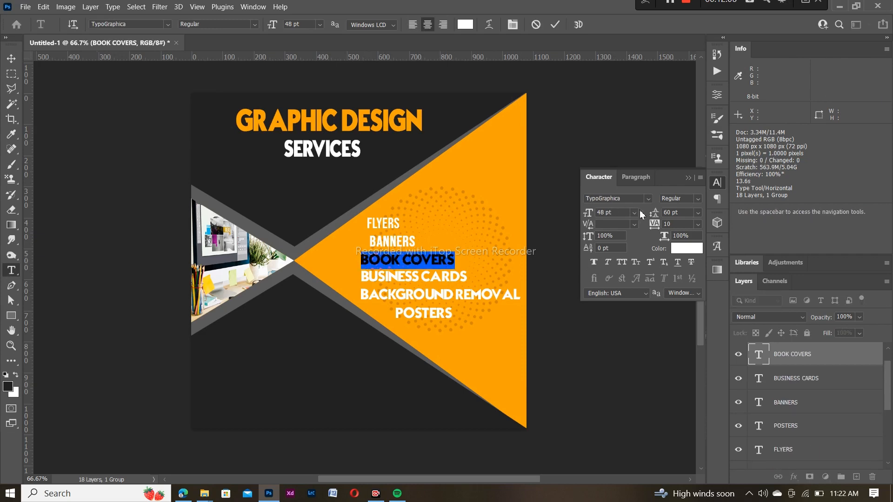
{"action": "left_click", "coordinate": [648, 198]}
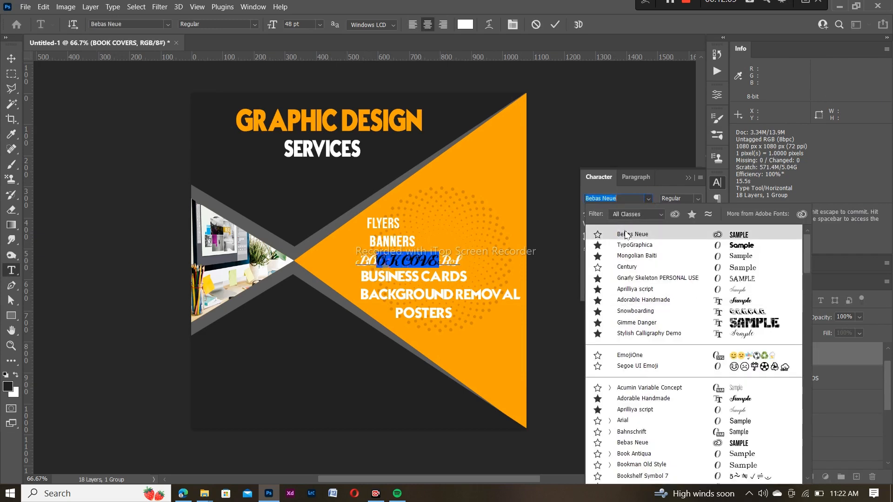
{"action": "left_click", "coordinate": [605, 232]}
{"action": "left_click", "coordinate": [594, 263]}
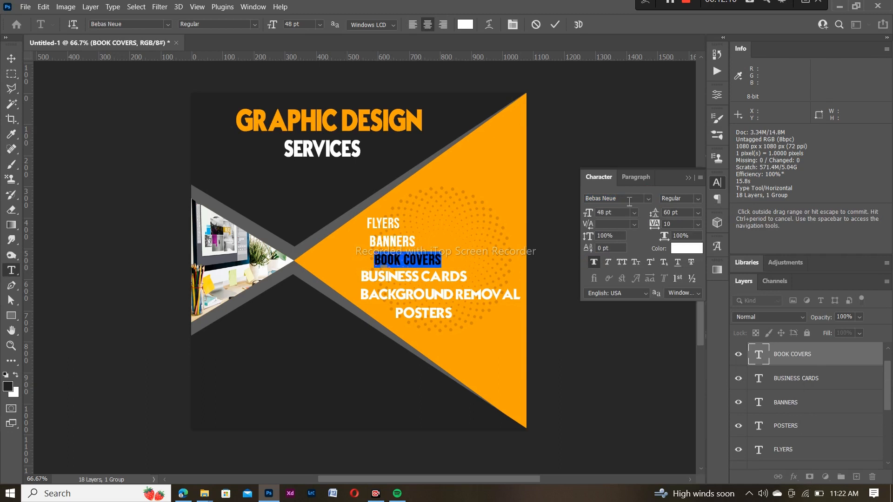
{"action": "left_click", "coordinate": [555, 25]}
{"action": "left_click_drag", "start_coordinate": [457, 273], "coordinate": [360, 279]}
{"action": "key", "text": "Escape"}
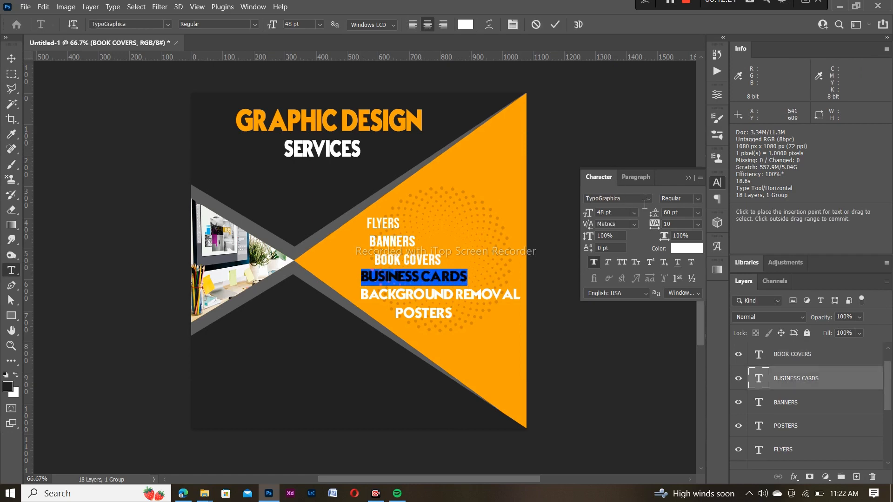
{"action": "left_click", "coordinate": [648, 199]}
{"action": "left_click", "coordinate": [631, 237]}
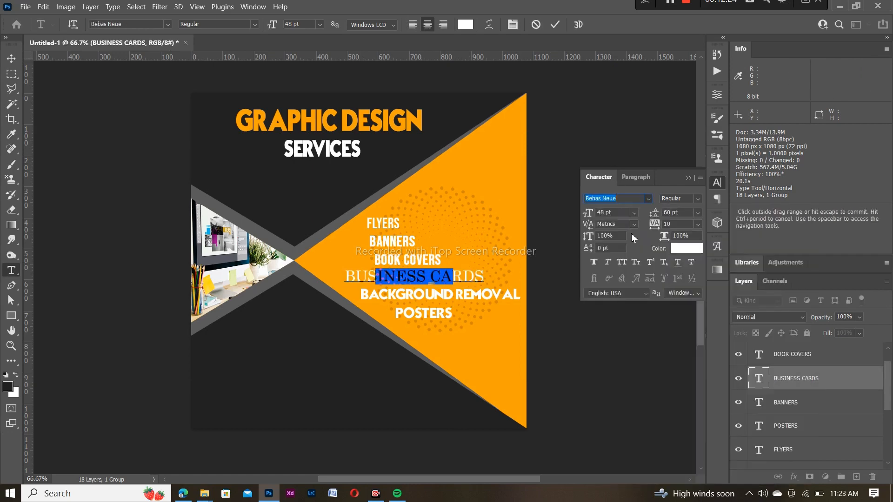
{"action": "left_click", "coordinate": [593, 262]}
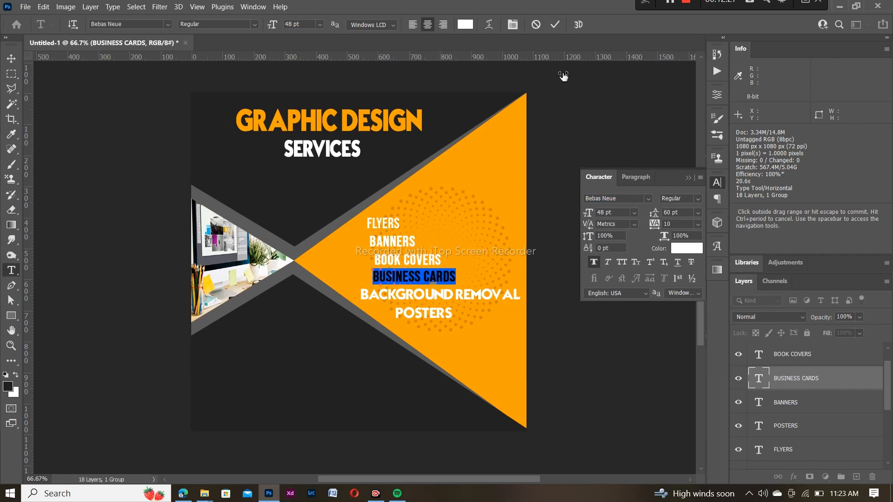
{"action": "left_click", "coordinate": [555, 27]}
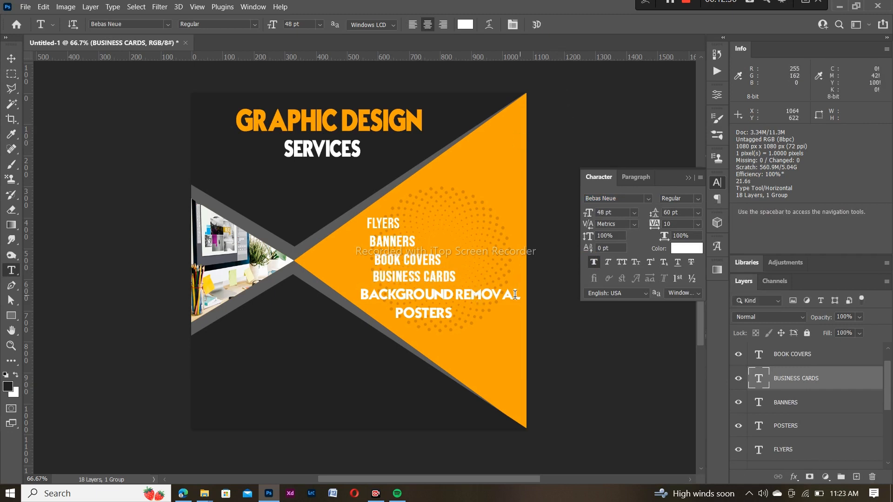
Set BACKGROUND REMOVAL and POSTERS in Bebas Neue, then raise FLYERS slightly
{"action": "mouse_move", "coordinate": [514, 295]}
{"action": "left_mouse_down"}
{"action": "mouse_move", "coordinate": [389, 297]}
{"action": "mouse_move", "coordinate": [525, 302]}
{"action": "left_mouse_up"}
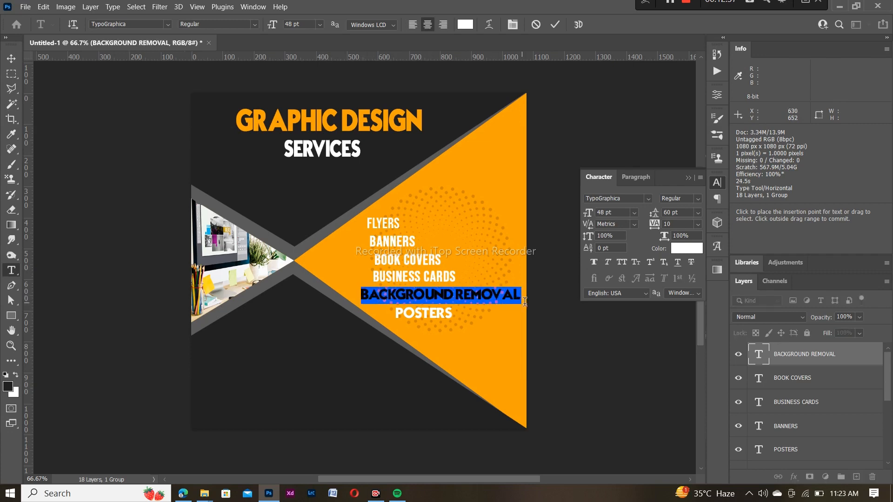
{"action": "left_click", "coordinate": [650, 199]}
{"action": "left_click", "coordinate": [631, 233]}
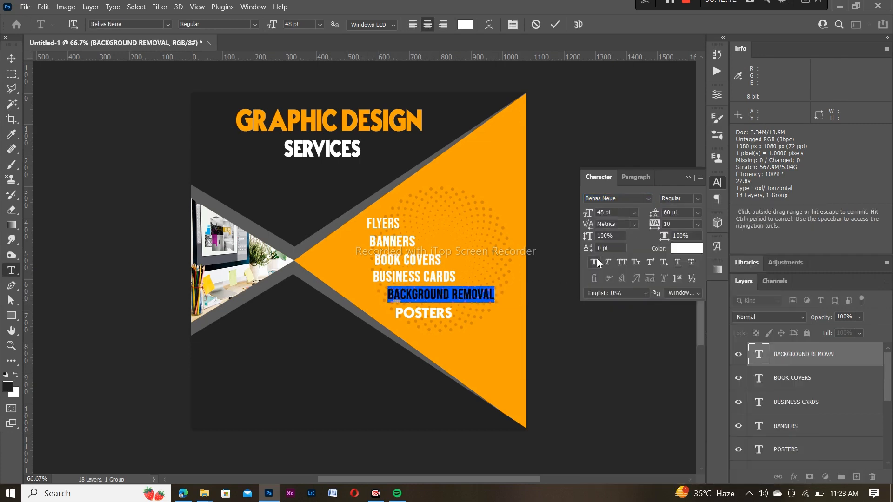
{"action": "left_click", "coordinate": [556, 26]}
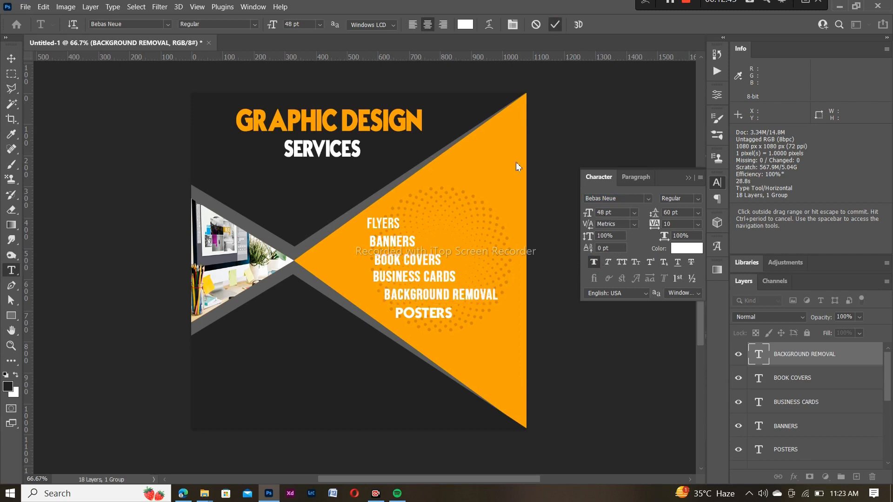
{"action": "left_click_drag", "start_coordinate": [399, 315], "coordinate": [456, 317]}
{"action": "key", "text": "Escape"}
{"action": "key", "text": "Escape"}
{"action": "left_click", "coordinate": [648, 201]}
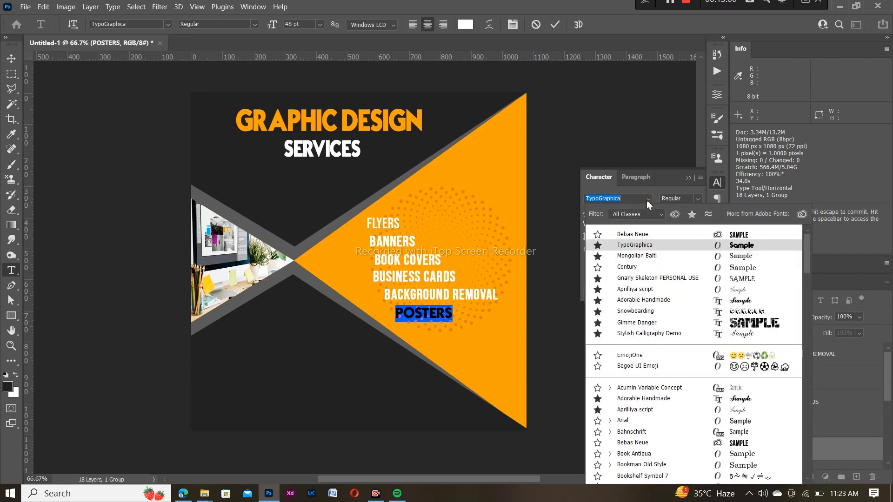
{"action": "left_click", "coordinate": [623, 235]}
{"action": "left_click", "coordinate": [594, 264]}
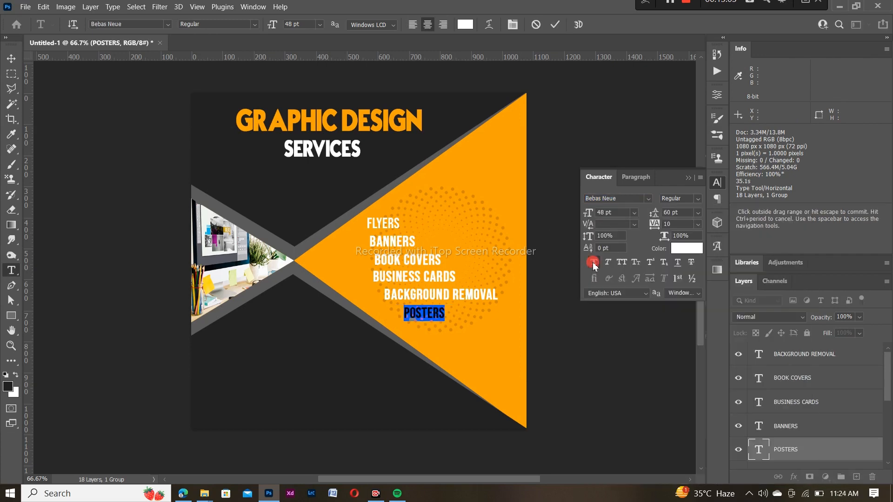
{"action": "left_click", "coordinate": [555, 24]}
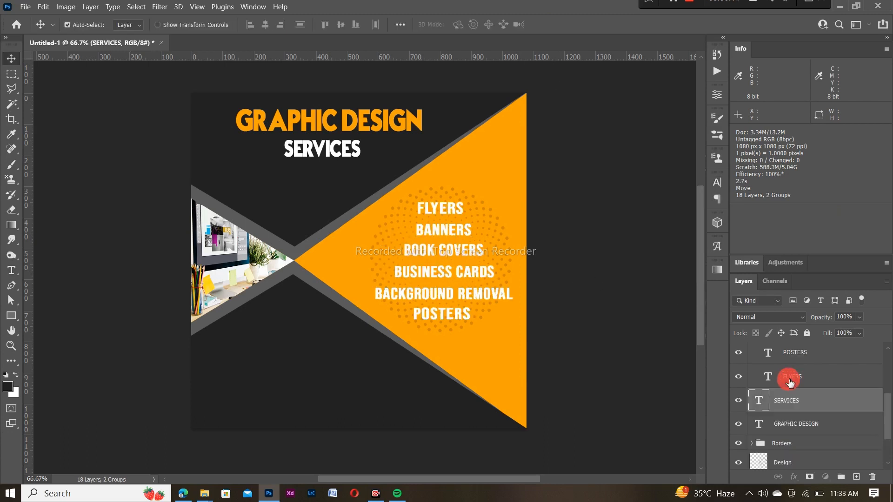
{"action": "left_click", "coordinate": [791, 381]}
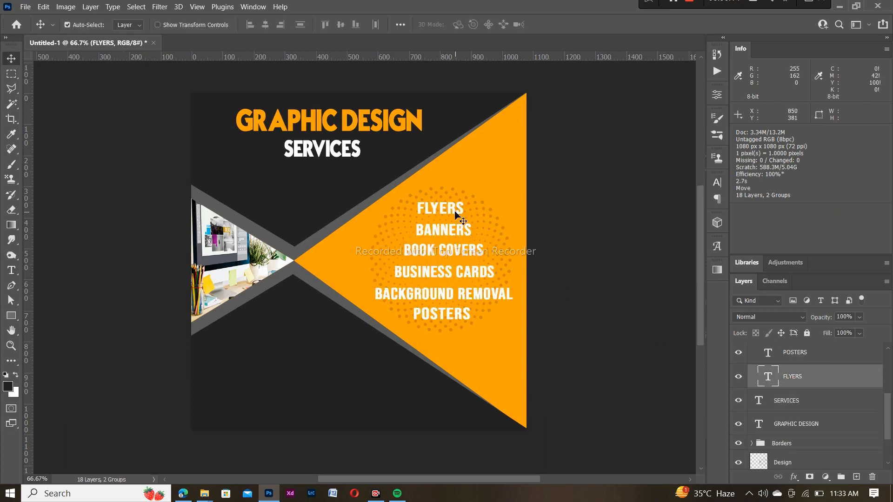
{"action": "left_click_drag", "start_coordinate": [452, 209], "coordinate": [450, 203]}
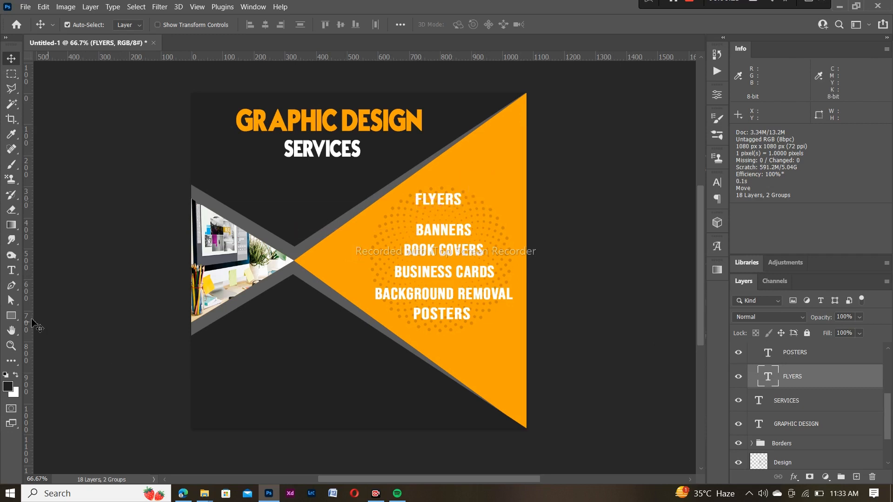
Draw a dark rounded rectangle over FLYERS, 190 × 105 px with 52 px corners
{"action": "left_click", "coordinate": [12, 316]}
{"action": "right_click", "coordinate": [11, 316]}
{"action": "left_click", "coordinate": [38, 315]}
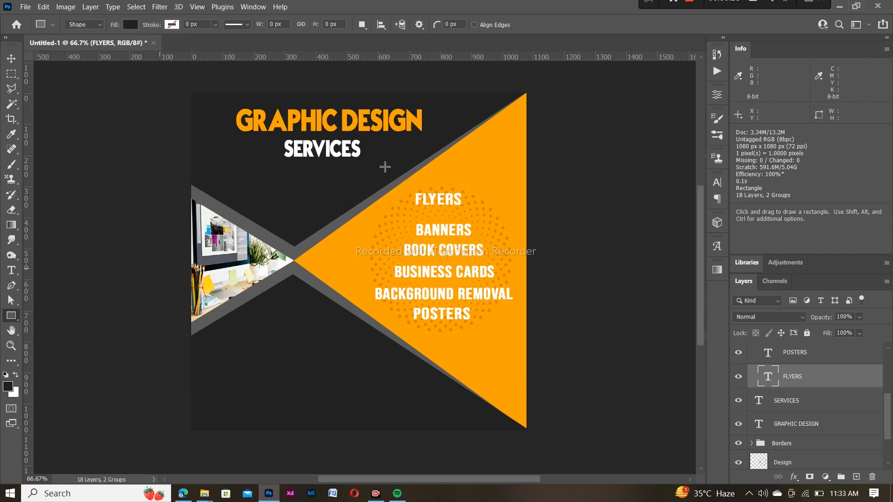
{"action": "left_click", "coordinate": [433, 169]}
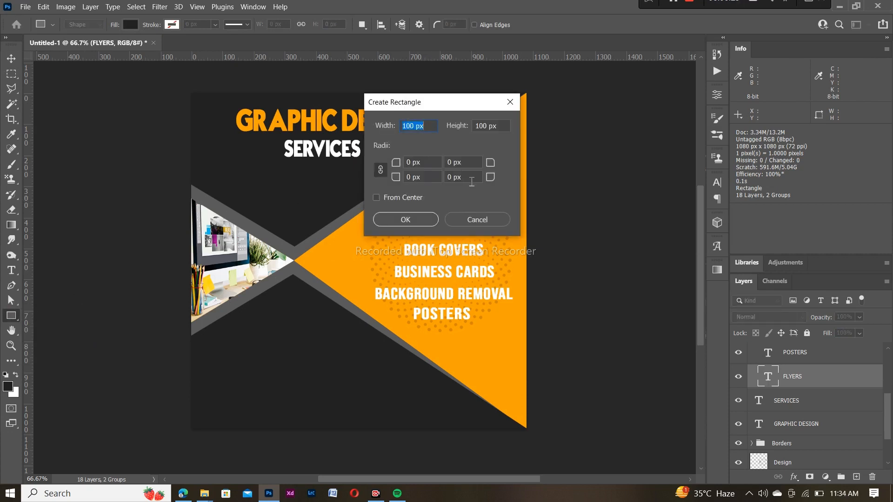
{"action": "left_click", "coordinate": [426, 220]}
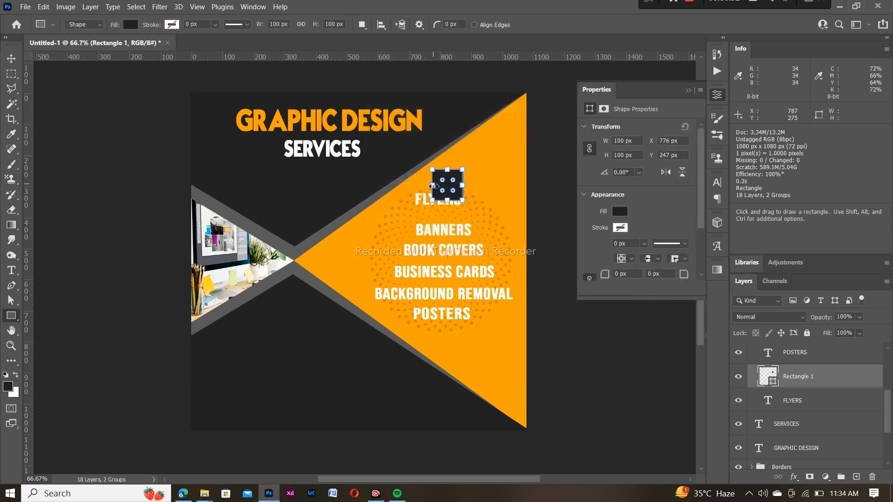
{"action": "mouse_move", "coordinate": [433, 186]}
{"action": "left_mouse_down"}
{"action": "mouse_move", "coordinate": [406, 189]}
{"action": "mouse_move", "coordinate": [433, 169]}
{"action": "mouse_move", "coordinate": [450, 181]}
{"action": "mouse_move", "coordinate": [442, 187]}
{"action": "left_mouse_up"}
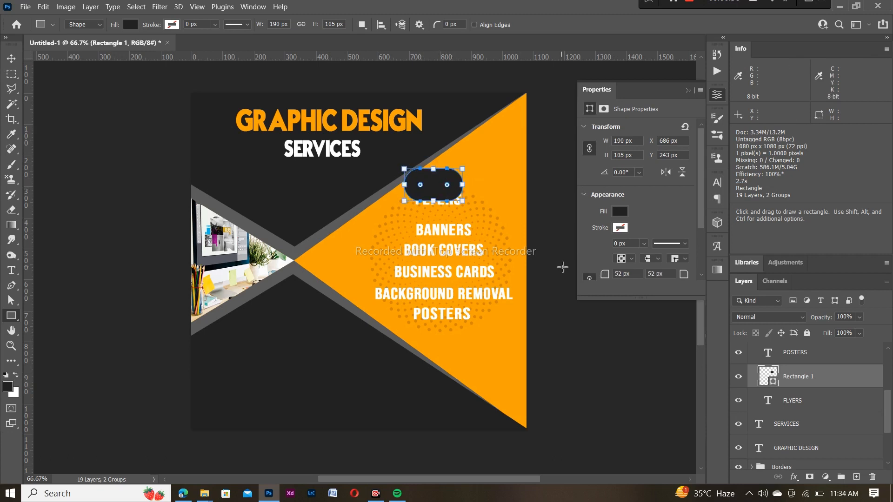
{"action": "left_click", "coordinate": [563, 268]}
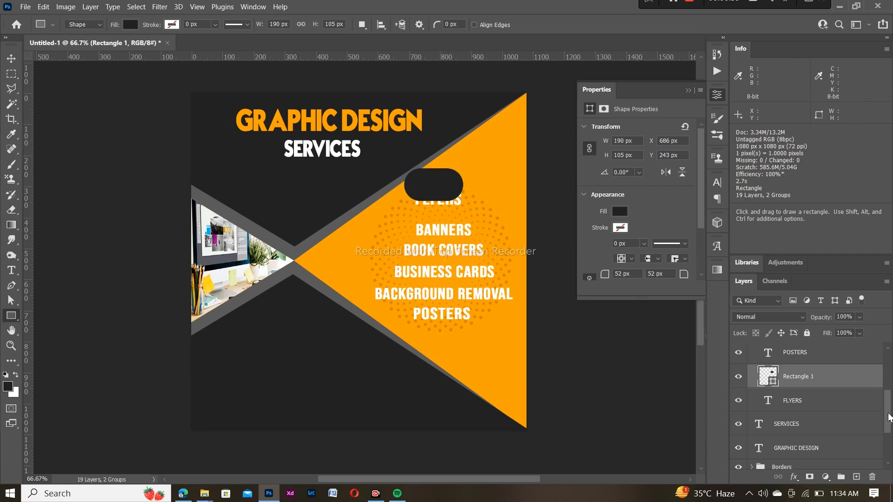
Drag the Rectangle 1 layer into the Services group in the Layers panel
{"action": "left_click_drag", "start_coordinate": [889, 417], "coordinate": [889, 351]}
{"action": "left_click", "coordinate": [754, 349]}
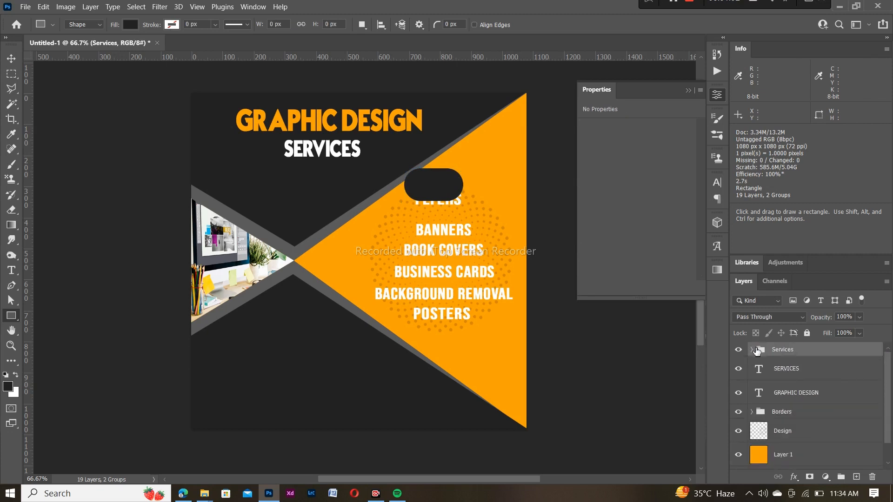
{"action": "left_click", "coordinate": [752, 349]}
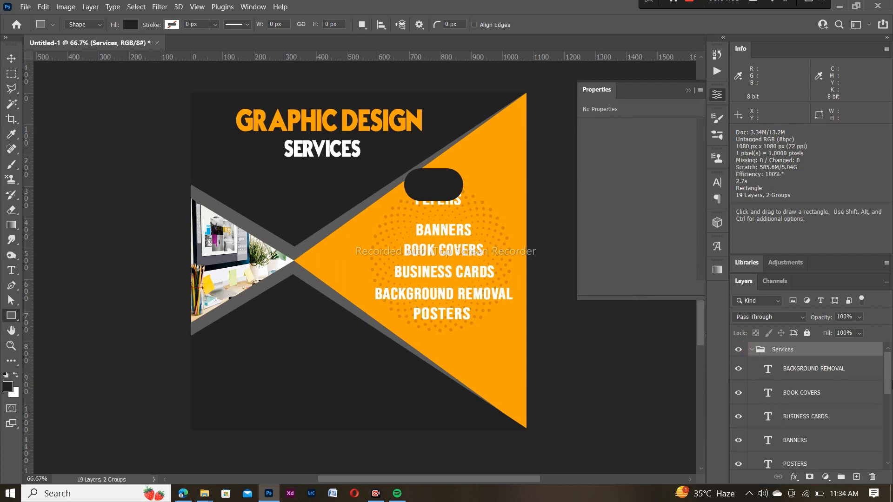
{"action": "left_click_drag", "start_coordinate": [885, 381], "coordinate": [886, 417]}
{"action": "left_click_drag", "start_coordinate": [821, 387], "coordinate": [821, 430]}
{"action": "left_click_drag", "start_coordinate": [886, 408], "coordinate": [887, 351]}
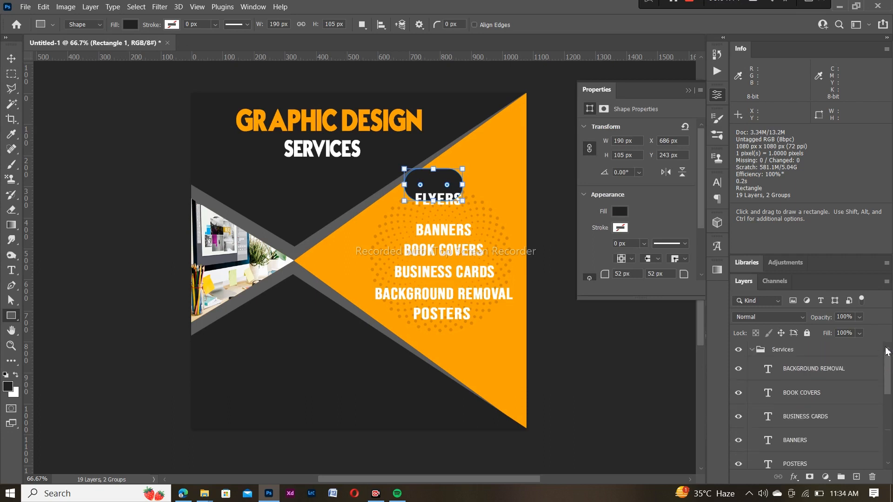
{"action": "left_click", "coordinate": [754, 349]}
{"action": "left_click", "coordinate": [811, 371]}
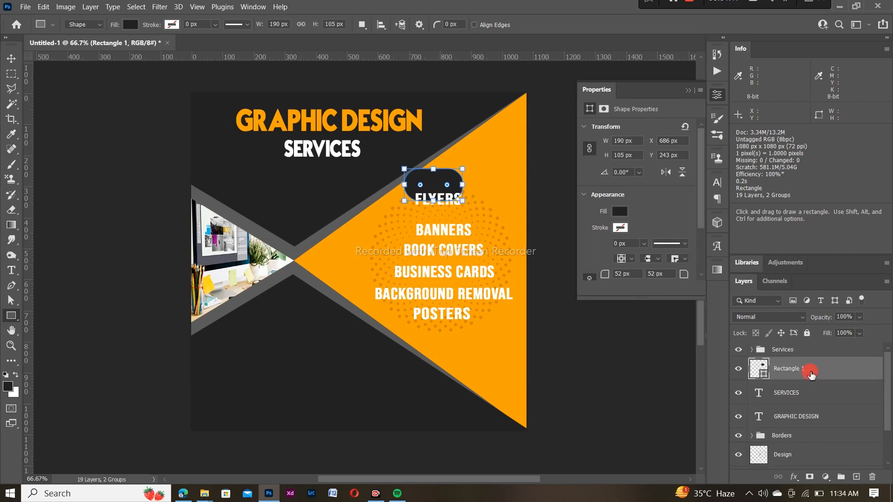
{"action": "left_click_drag", "start_coordinate": [817, 371], "coordinate": [816, 356]}
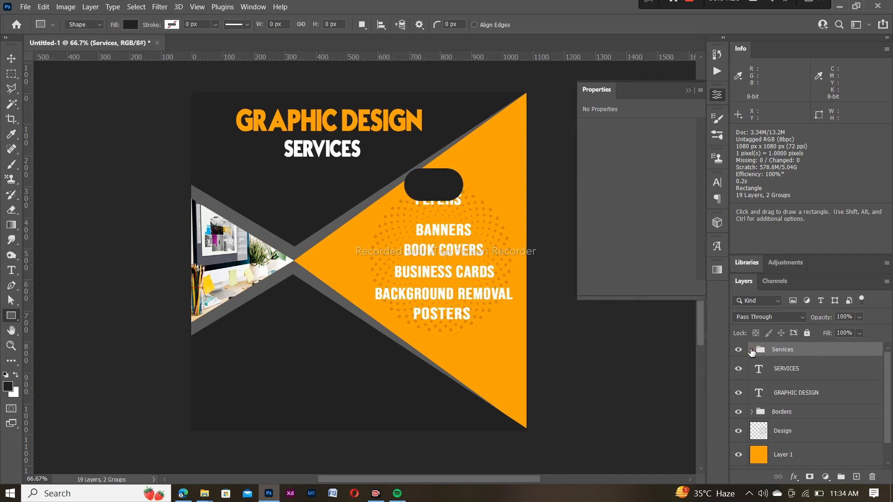
Reorder Rectangle 1 beneath the service text layers so FLYERS shows on top
{"action": "left_click", "coordinate": [752, 350]}
{"action": "left_click", "coordinate": [810, 368]}
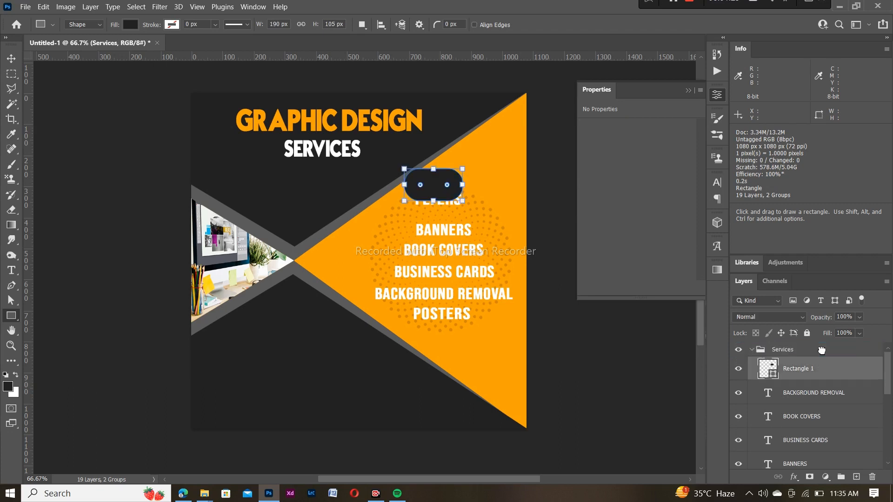
{"action": "left_click", "coordinate": [823, 369]}
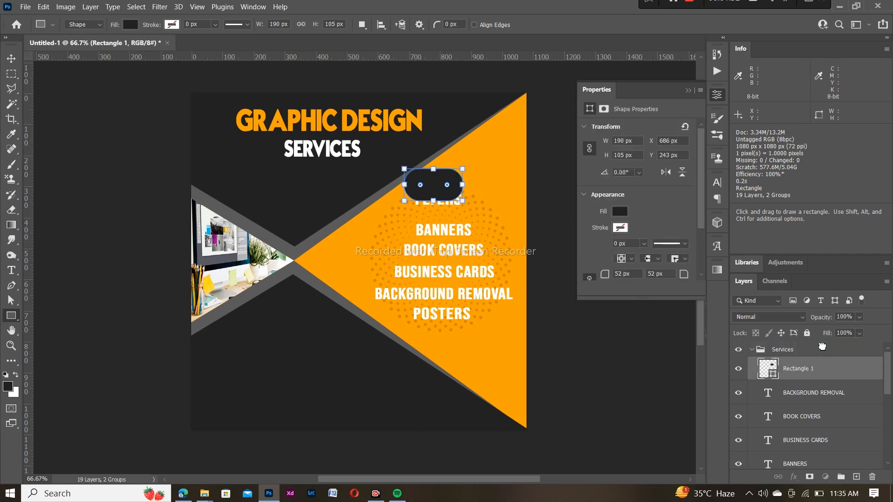
{"action": "left_click_drag", "start_coordinate": [824, 367], "coordinate": [838, 462]}
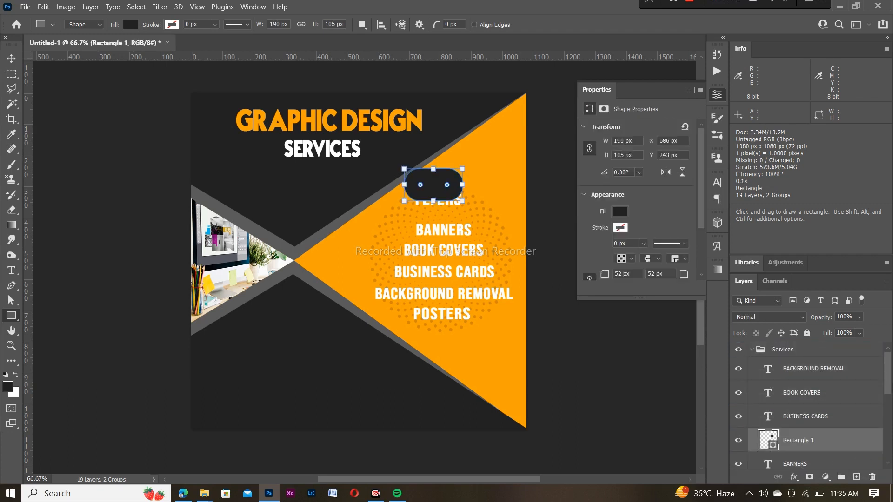
{"action": "left_click_drag", "start_coordinate": [890, 380], "coordinate": [890, 406]}
{"action": "left_click_drag", "start_coordinate": [840, 366], "coordinate": [860, 426]}
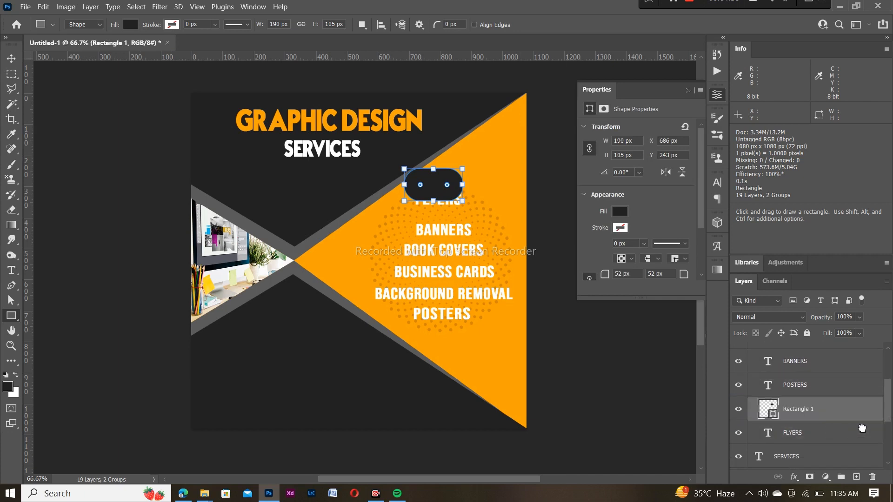
{"action": "left_click_drag", "start_coordinate": [889, 397], "coordinate": [889, 409]}
{"action": "left_click_drag", "start_coordinate": [843, 374], "coordinate": [837, 422]}
{"action": "left_click_drag", "start_coordinate": [887, 411], "coordinate": [889, 346]}
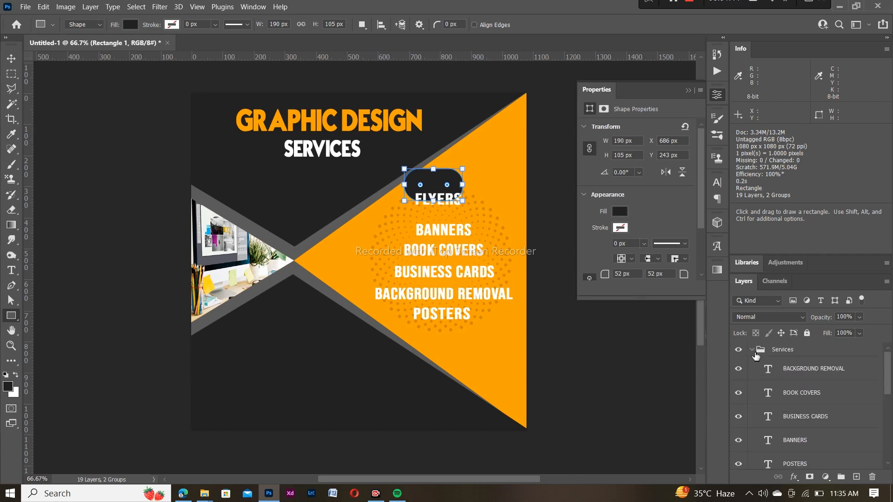
{"action": "left_click", "coordinate": [752, 351]}
{"action": "left_click_drag", "start_coordinate": [799, 374], "coordinate": [824, 348]}
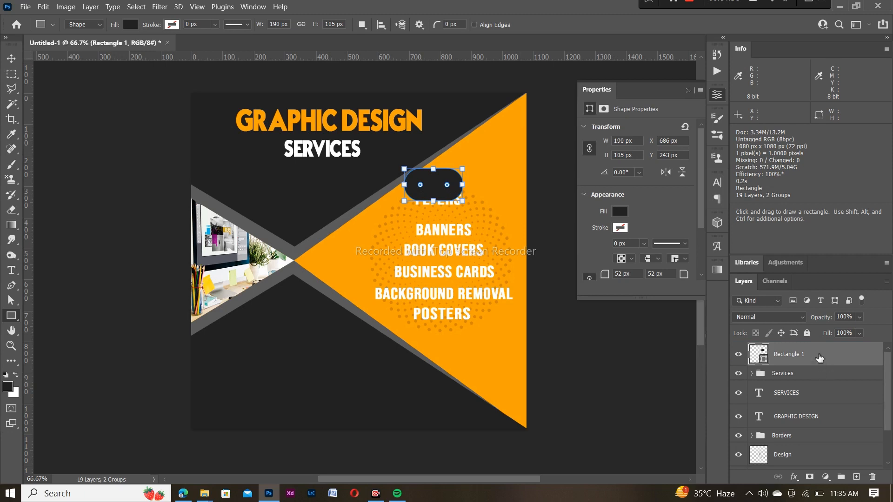
{"action": "left_click_drag", "start_coordinate": [820, 358], "coordinate": [821, 395]}
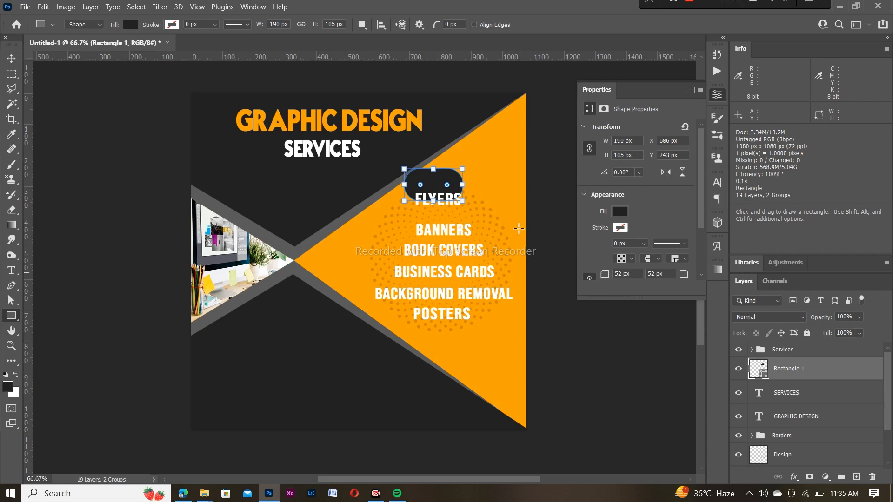
Widen the pill to 221 × 105 px and centre it behind FLYERS at X 686, Y 288
{"action": "key", "text": "v"}
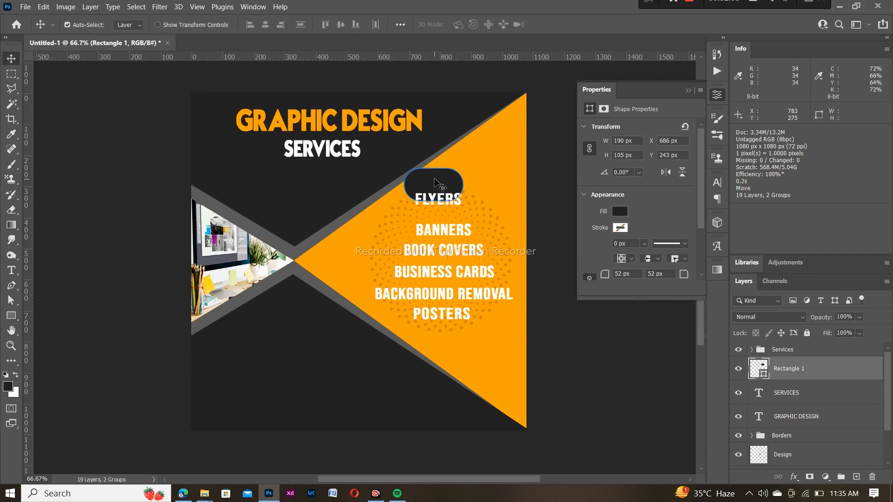
{"action": "left_click_drag", "start_coordinate": [436, 181], "coordinate": [440, 191]}
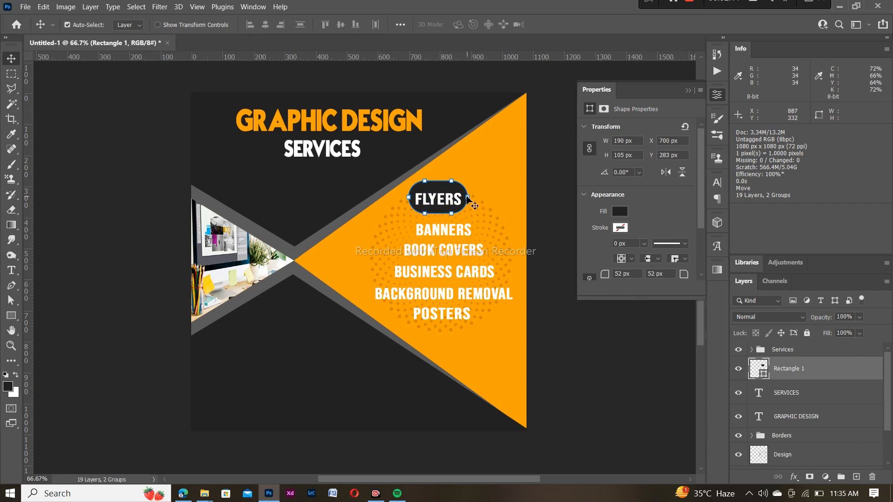
{"action": "key", "text": "u"}
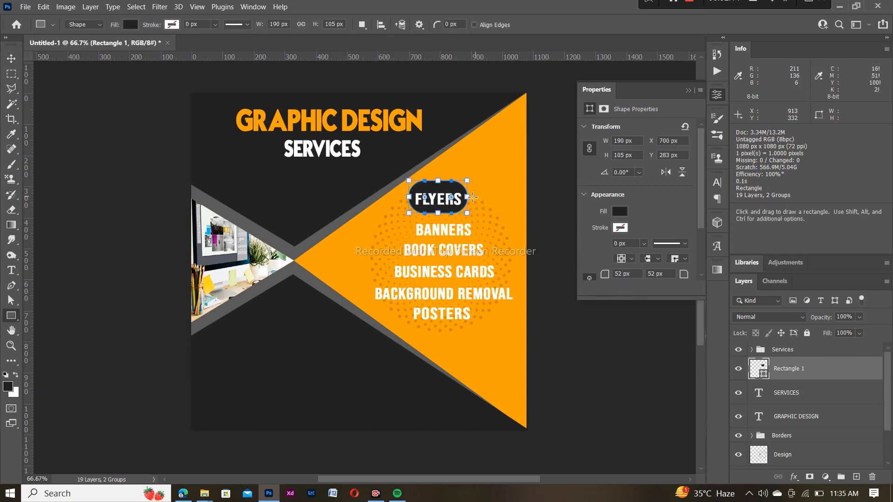
{"action": "left_click_drag", "start_coordinate": [469, 198], "coordinate": [476, 198]}
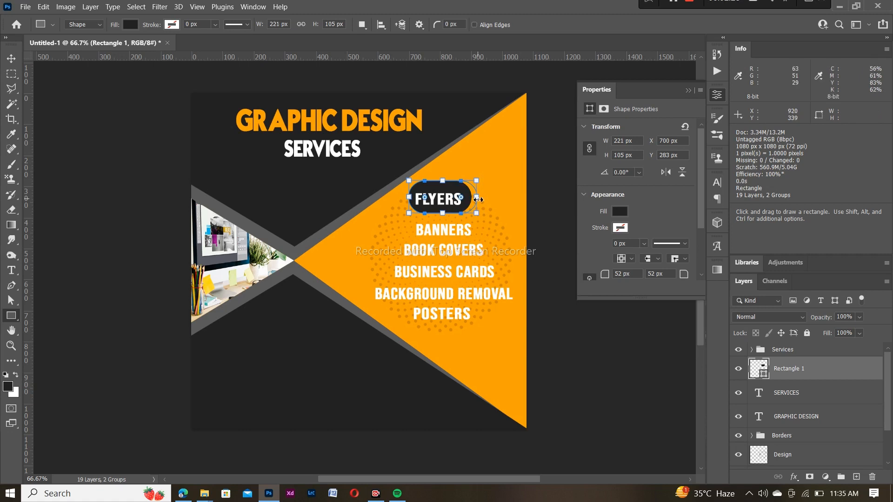
{"action": "key", "text": "v"}
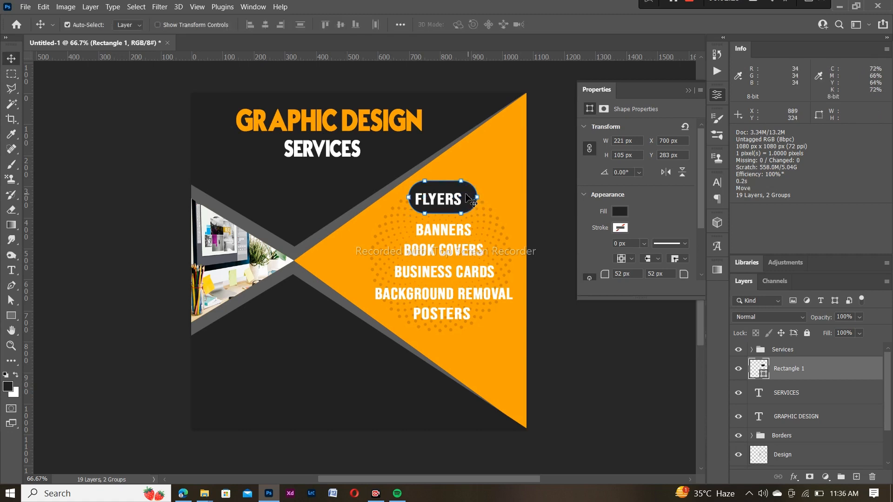
{"action": "left_click_drag", "start_coordinate": [469, 197], "coordinate": [462, 197]}
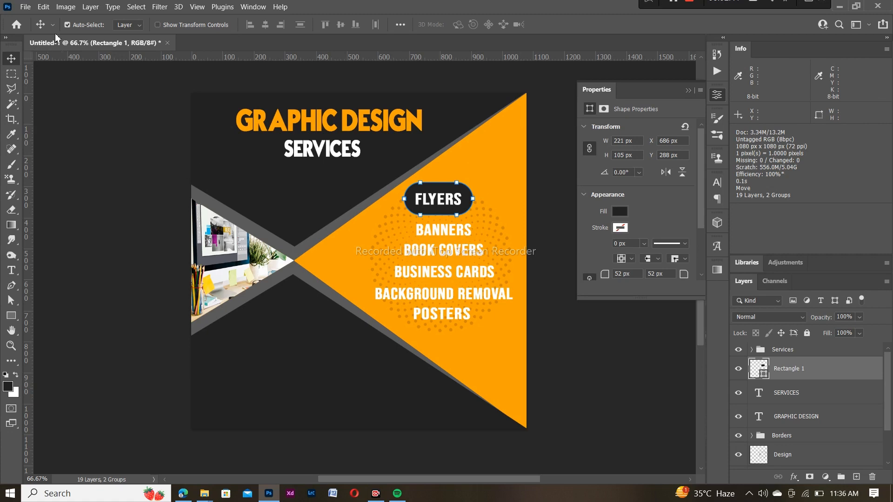
Close the shape properties panel and select the Rectangle 1 pill layer
{"action": "left_click", "coordinate": [14, 59]}
{"action": "left_click", "coordinate": [689, 91]}
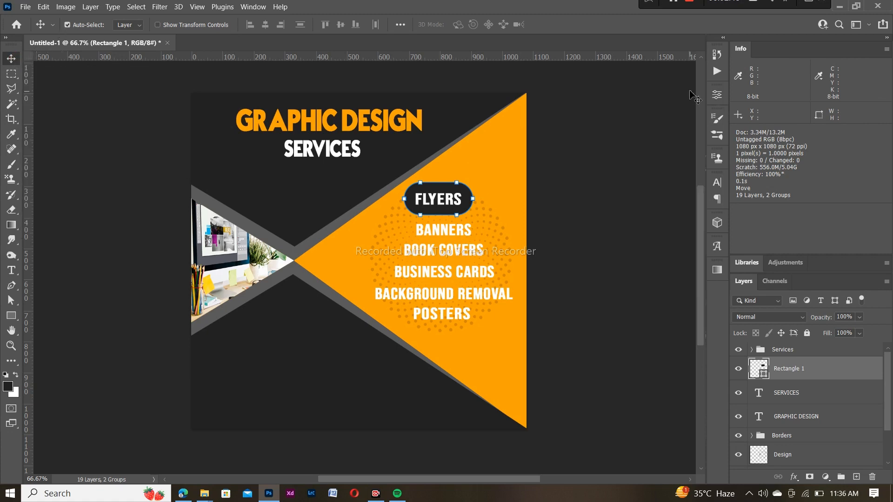
{"action": "left_click", "coordinate": [804, 354]}
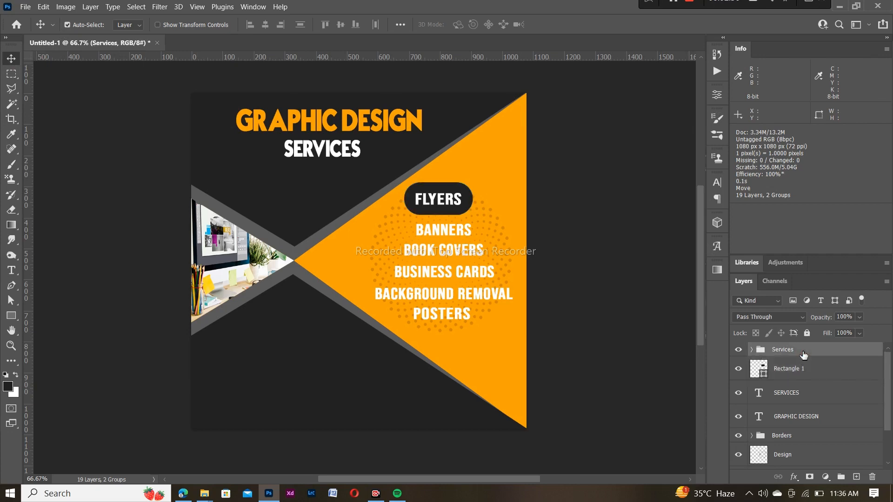
{"action": "left_click", "coordinate": [810, 372]}
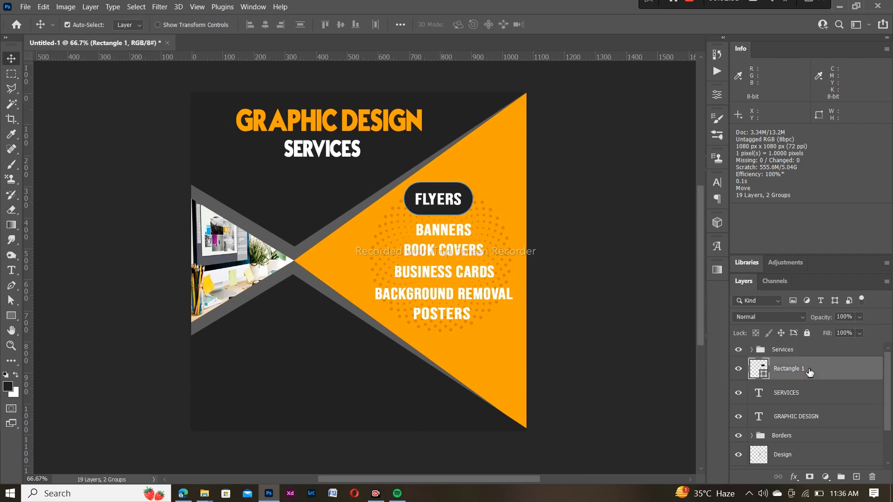
{"action": "right_click", "coordinate": [809, 372]}
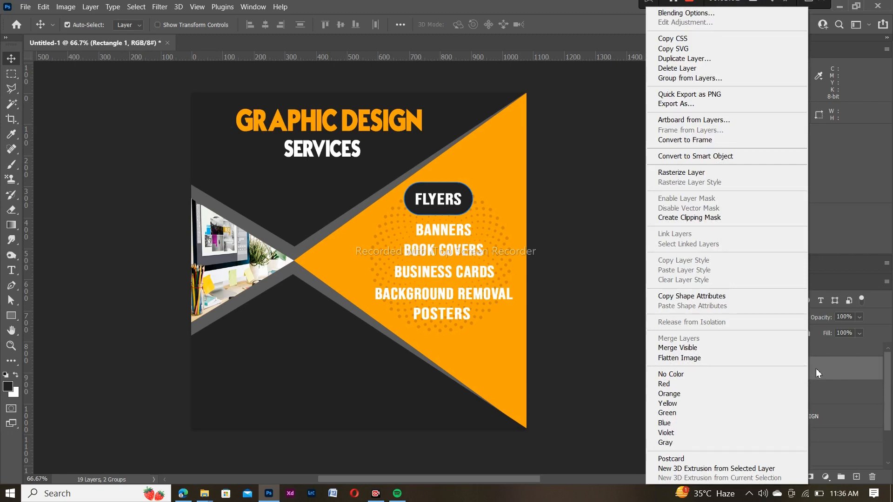
{"action": "left_click", "coordinate": [816, 368]}
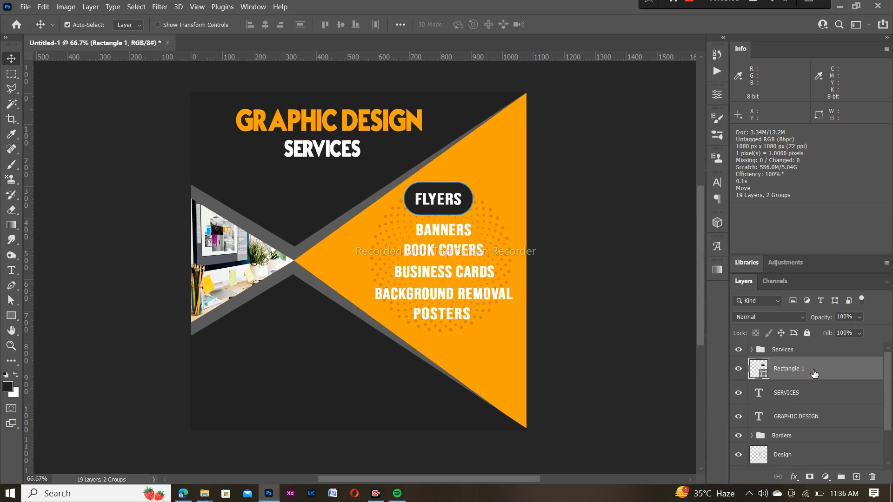
Duplicate the FLYERS pill and place a widened copy behind BANNERS
{"action": "right_click", "coordinate": [814, 374]}
{"action": "left_click", "coordinate": [819, 374]}
{"action": "key", "text": "ctrl+j"}
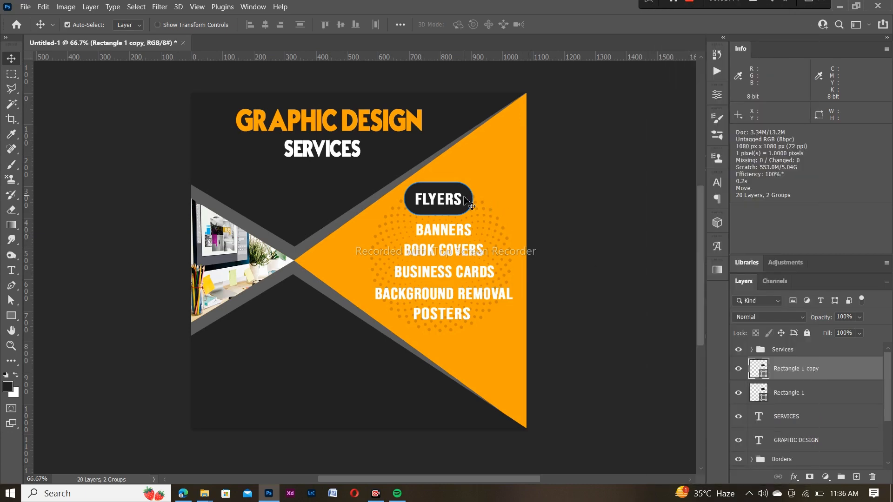
{"action": "left_click_drag", "start_coordinate": [466, 205], "coordinate": [466, 229]}
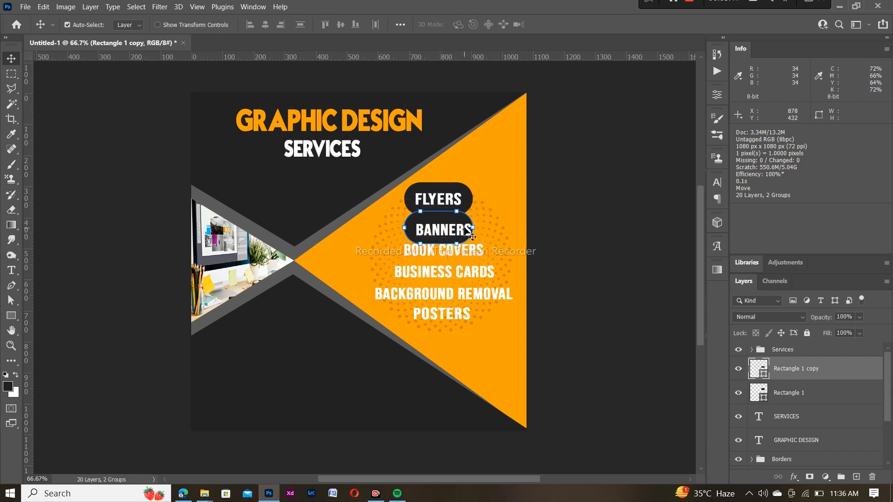
{"action": "key", "text": "u"}
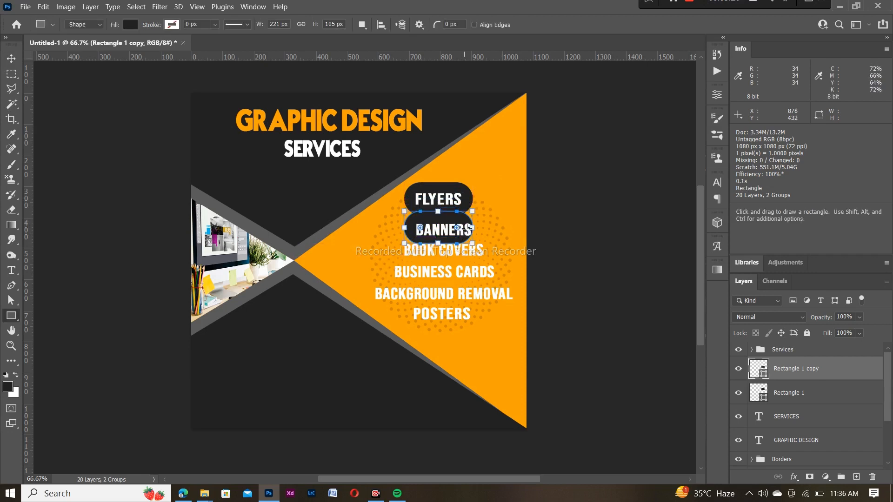
{"action": "left_click_drag", "start_coordinate": [480, 228], "coordinate": [481, 229]}
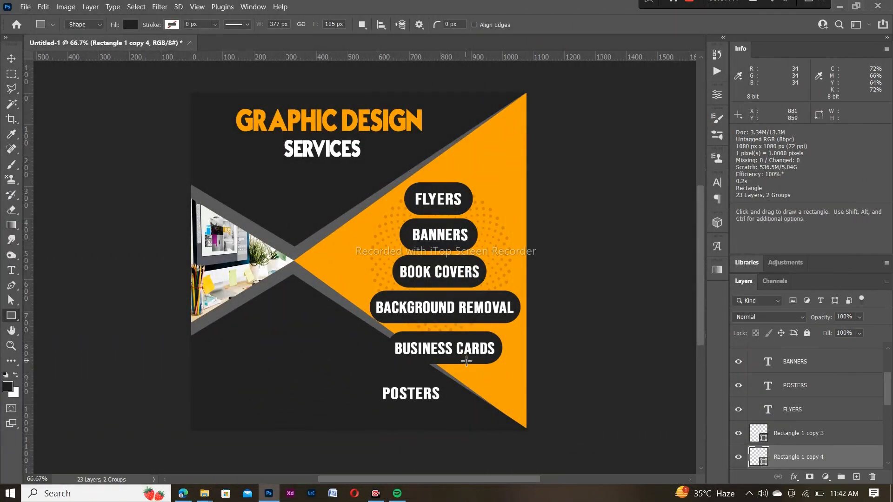
Cancel the accidental rectangle prompt and nudge the BUSINESS CARDS pill upward
{"action": "left_click", "coordinate": [467, 361]}
{"action": "left_click", "coordinate": [474, 221]}
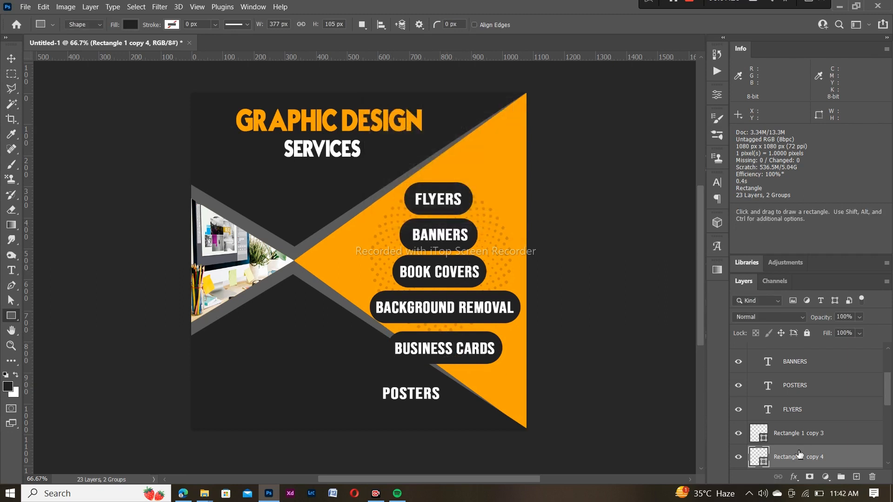
{"action": "key", "text": "ctrl+t"}
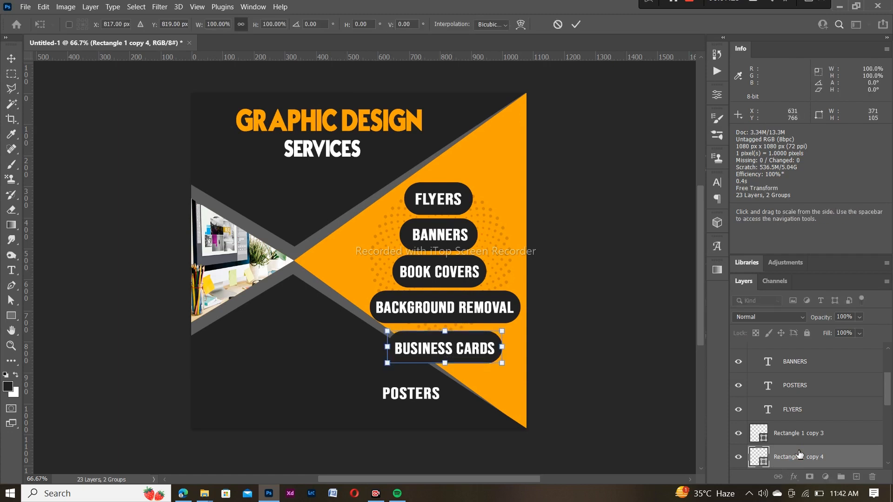
{"action": "key", "text": "Up"}
{"action": "key", "text": "Up"}
{"action": "key", "text": "Up"}
{"action": "key", "text": "Up"}
{"action": "key", "text": "Up"}
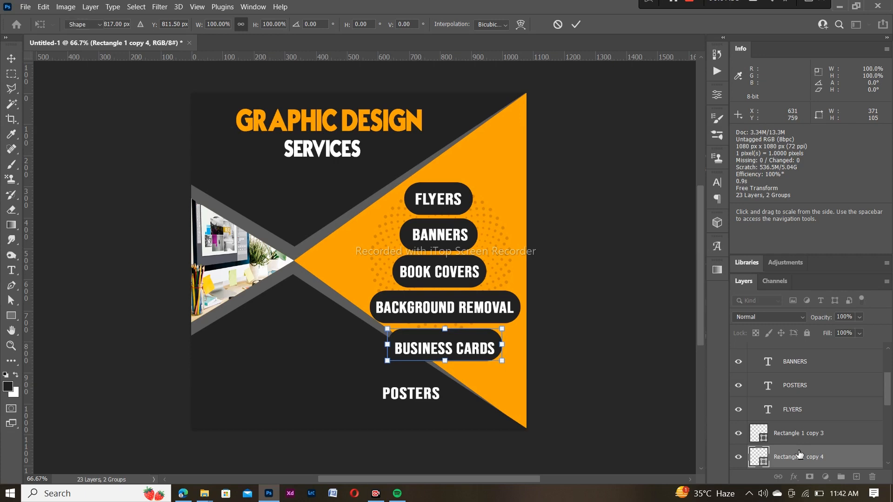
{"action": "key", "text": "Return"}
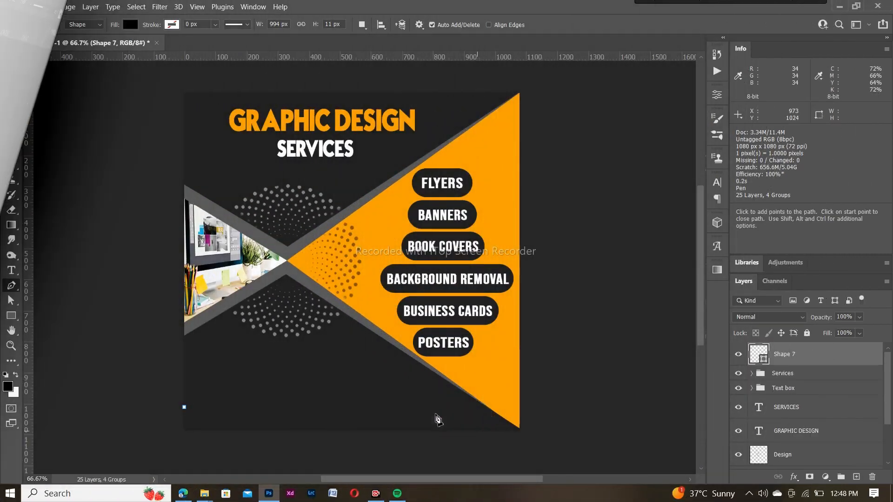
Draw a closed bar shape along the poster's bottom edge to the triangle's lower tip
{"action": "left_click", "coordinate": [184, 408]}
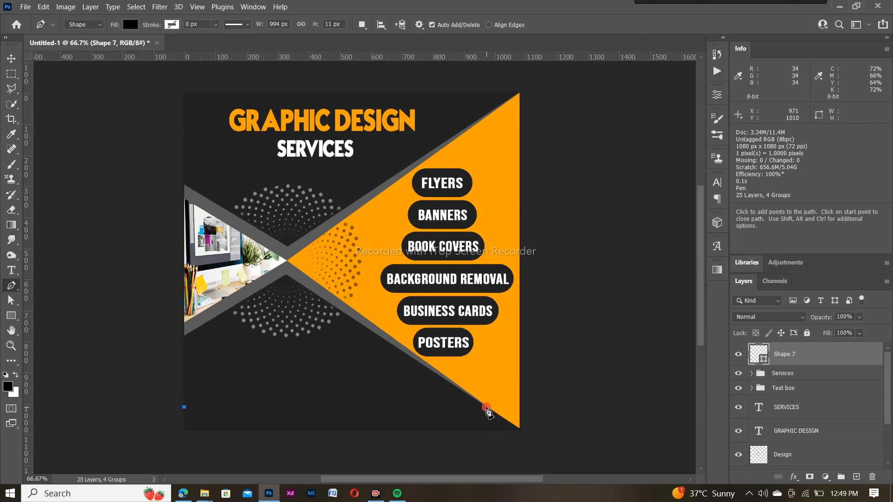
{"action": "left_click", "coordinate": [486, 407]}
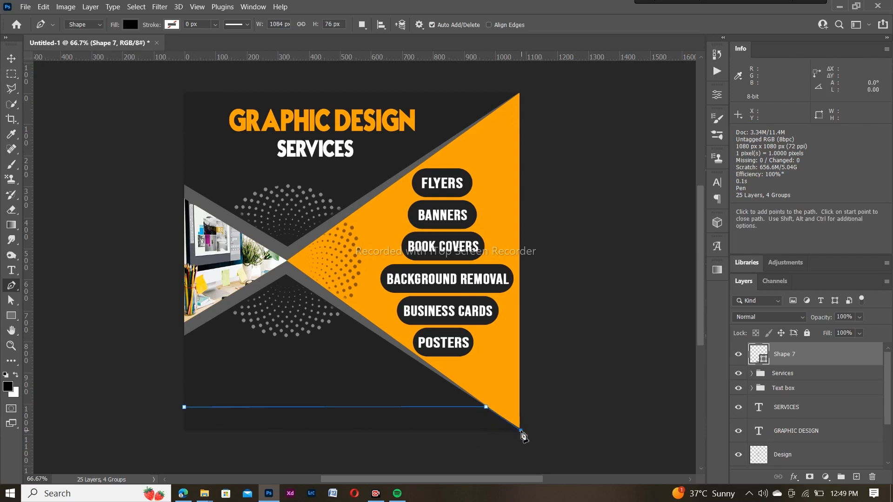
{"action": "left_click", "coordinate": [521, 431]}
{"action": "left_click", "coordinate": [182, 432]}
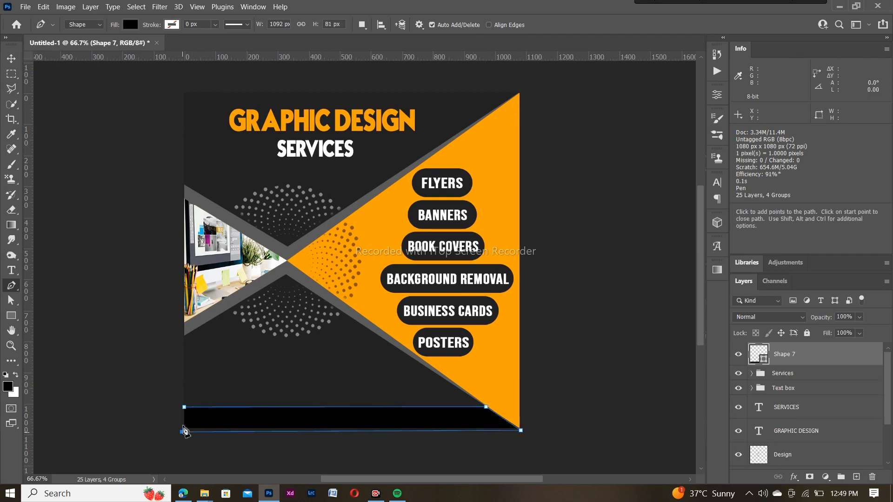
{"action": "left_click", "coordinate": [184, 408]}
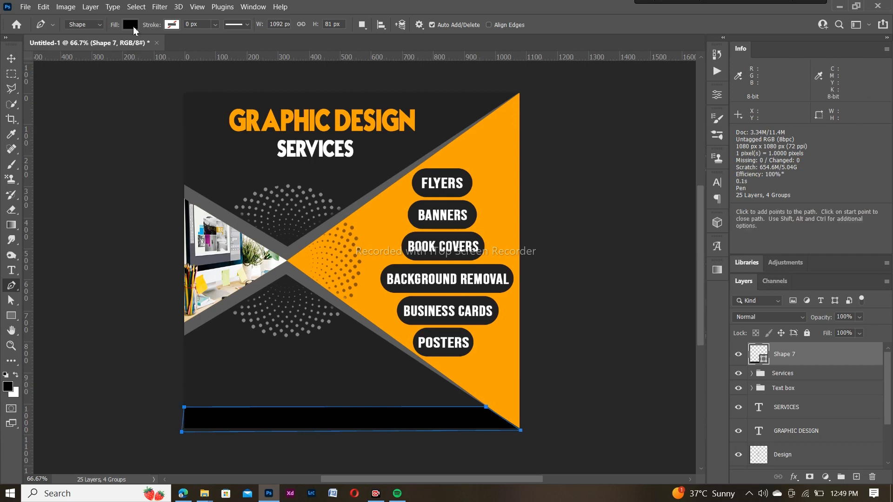
Fill the bar with the triangle's orange, #ffa200
{"action": "left_click", "coordinate": [130, 24]}
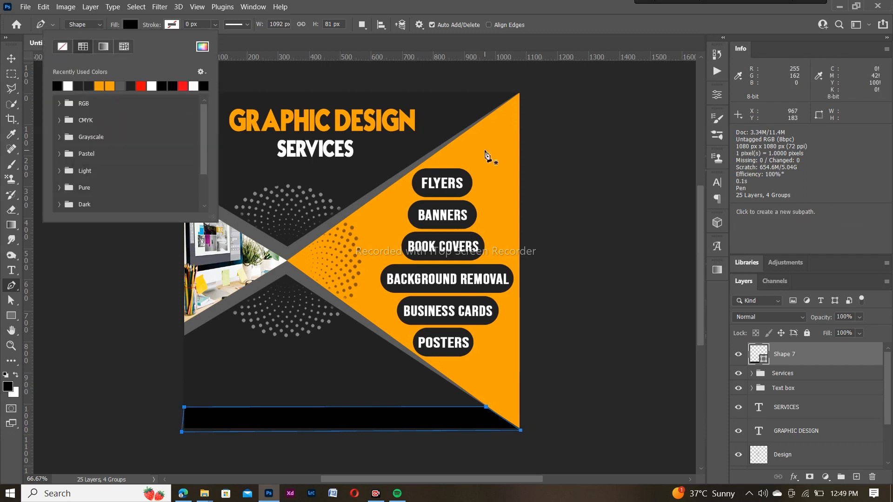
{"action": "left_click", "coordinate": [203, 46]}
{"action": "left_click", "coordinate": [497, 148]}
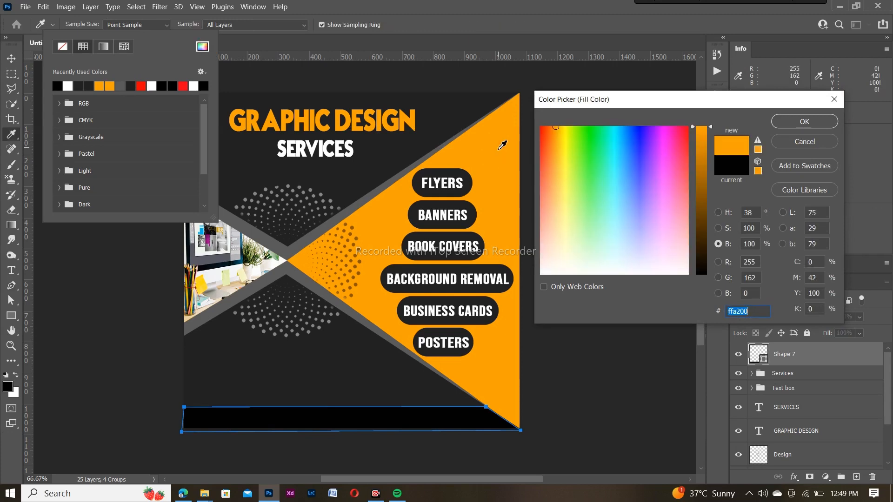
{"action": "left_click", "coordinate": [785, 127]}
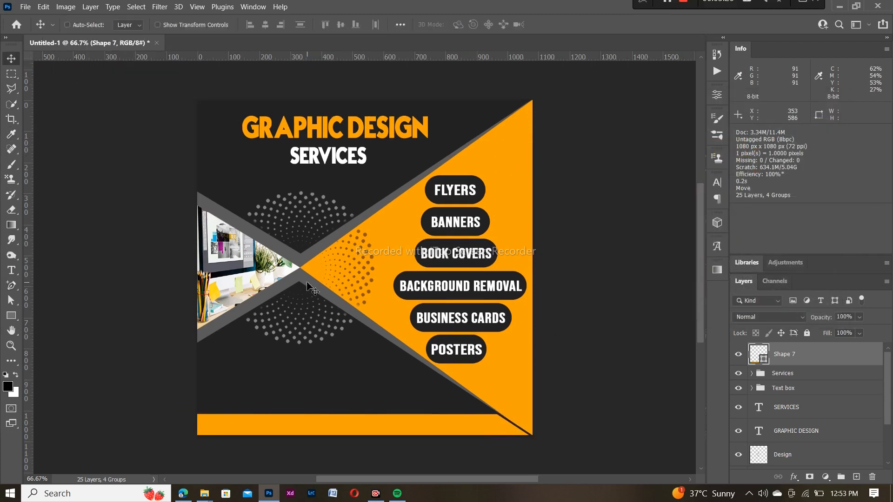
Paste the WhatsApp logo and delete its black background with the Magic Wand
{"action": "key", "text": "ctrl+v"}
{"action": "key", "text": "w"}
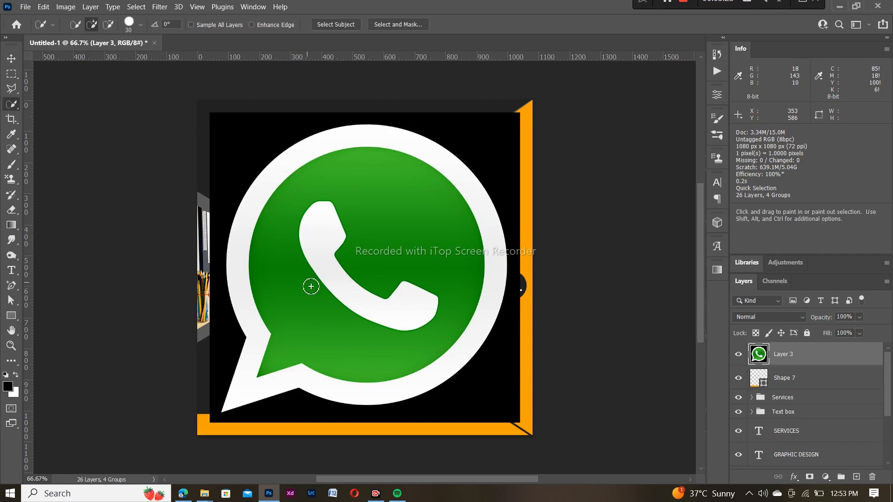
{"action": "right_click", "coordinate": [12, 105]}
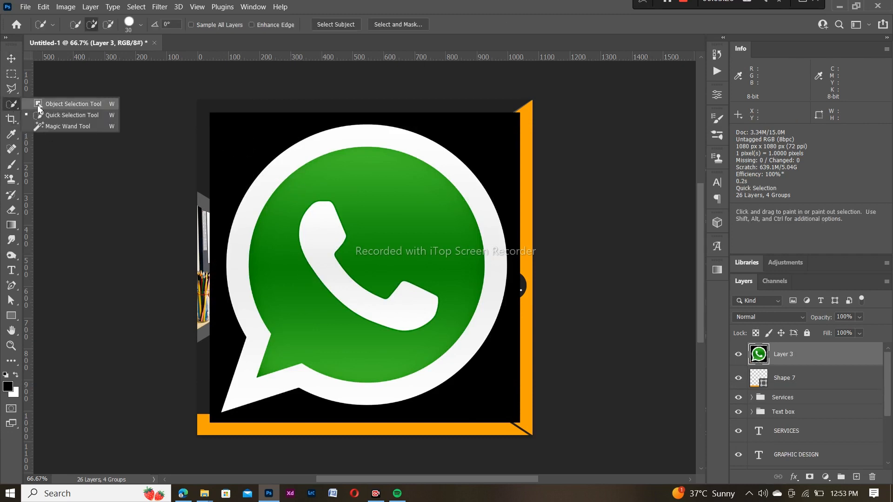
{"action": "left_click", "coordinate": [47, 126]}
{"action": "left_click", "coordinate": [236, 139]}
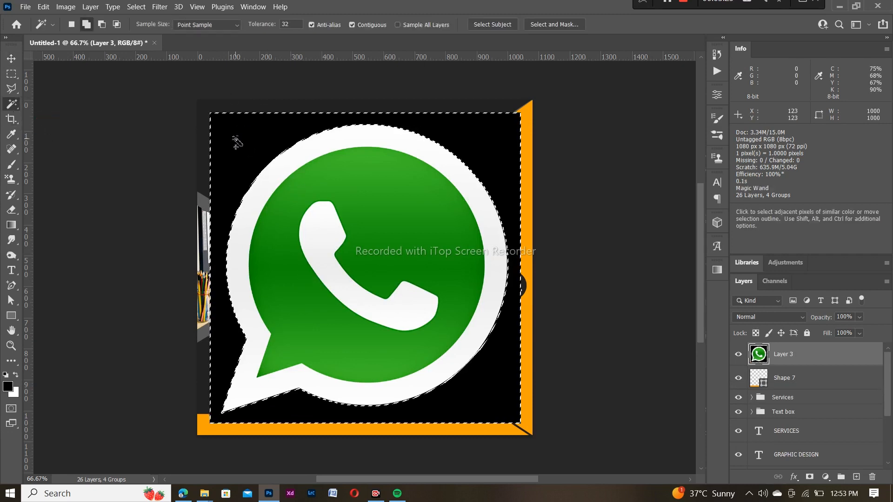
{"action": "key", "text": "Delete"}
{"action": "key", "text": "ctrl+d"}
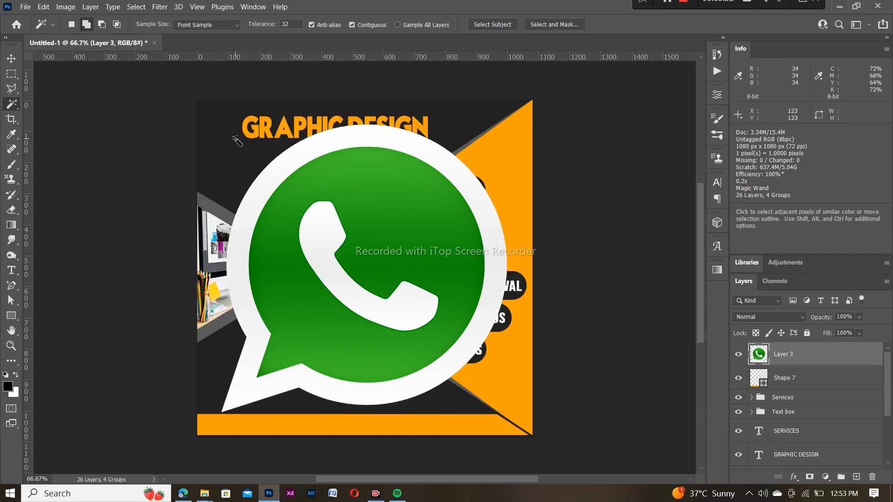
Scale the WhatsApp icon down and place it at the orange bar's left end
{"action": "key", "text": "ctrl+t"}
{"action": "left_click_drag", "start_coordinate": [223, 125], "coordinate": [212, 425]}
{"action": "key", "text": "Return"}
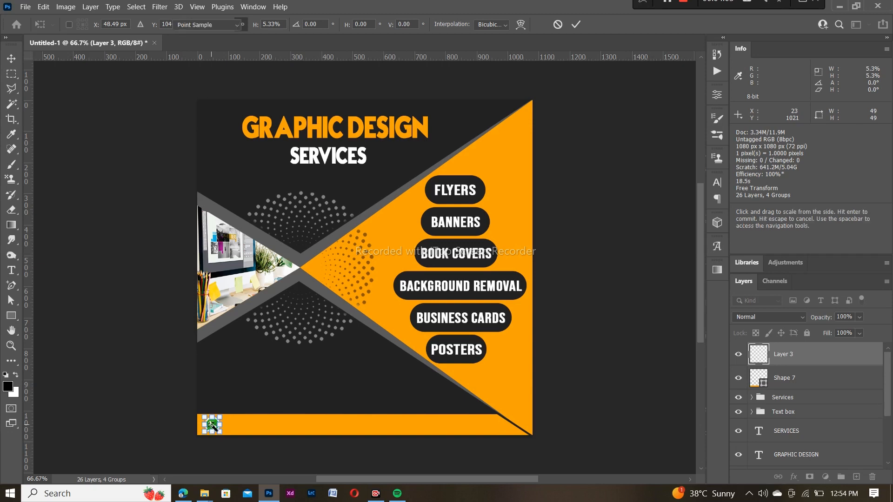
{"action": "key", "text": "w"}
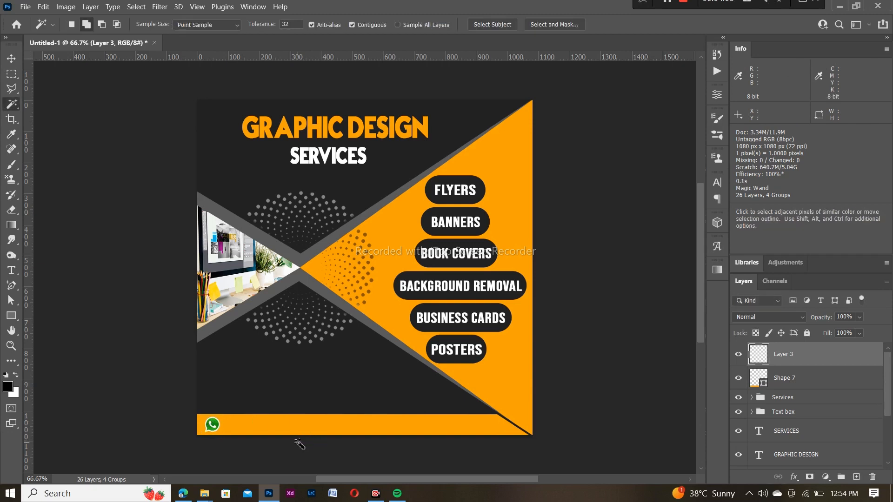
Type the WhatsApp phone number on the orange bar in dark 36 pt text
{"action": "key", "text": "t"}
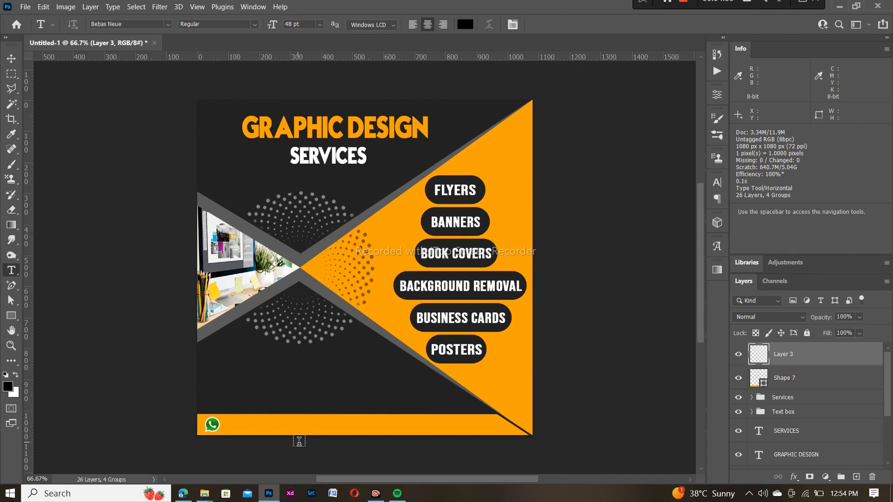
{"action": "left_click", "coordinate": [238, 427]}
{"action": "key", "text": "BackSpace"}
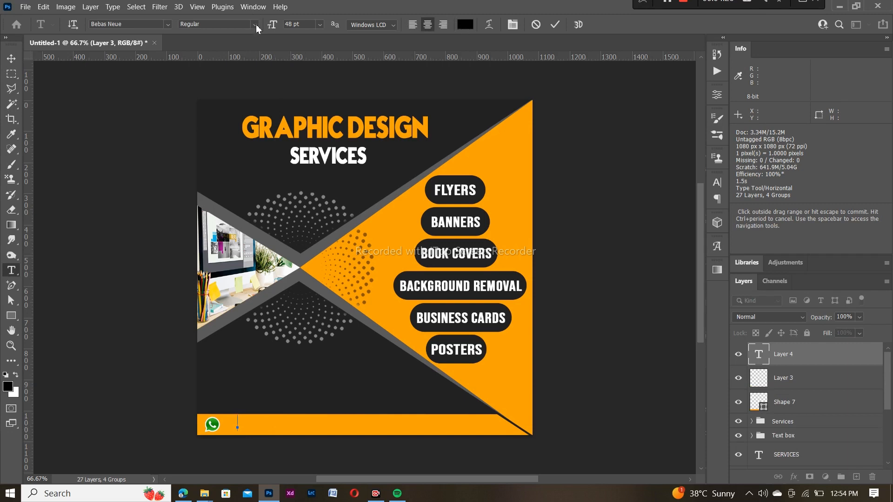
{"action": "left_click", "coordinate": [465, 24]}
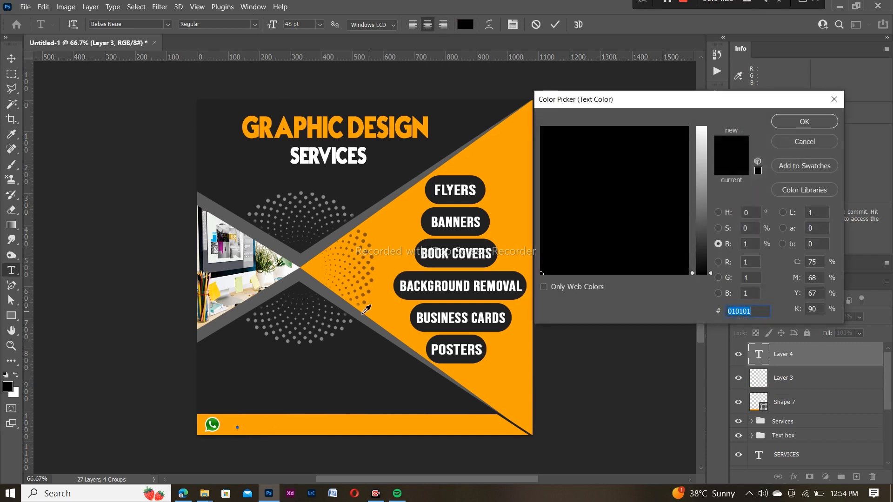
{"action": "left_click", "coordinate": [366, 365]}
{"action": "left_click", "coordinate": [804, 123]}
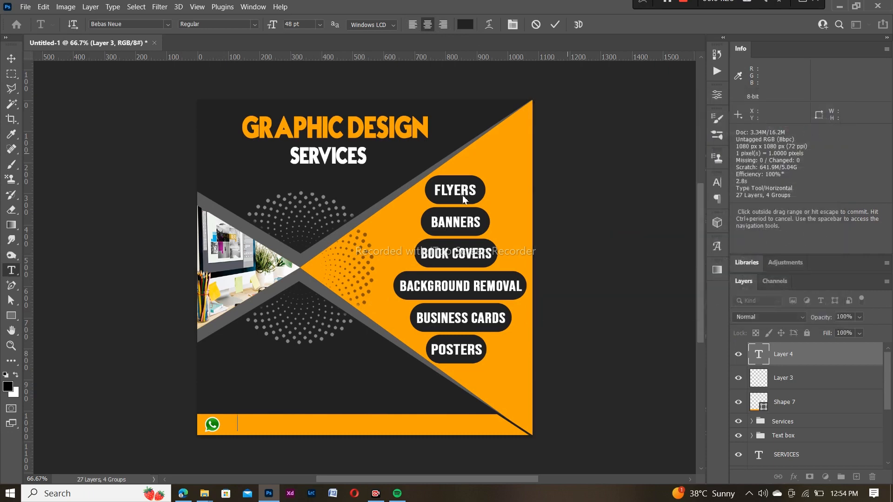
{"action": "left_click", "coordinate": [320, 24]}
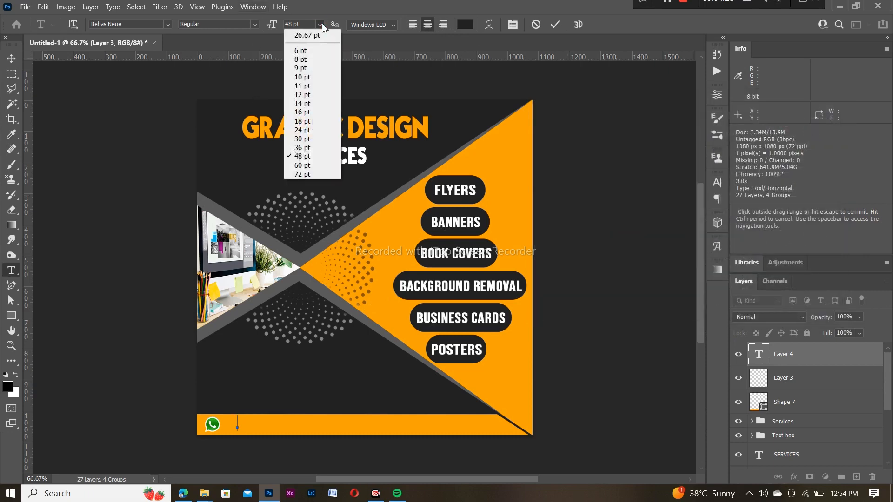
{"action": "left_click", "coordinate": [302, 154]}
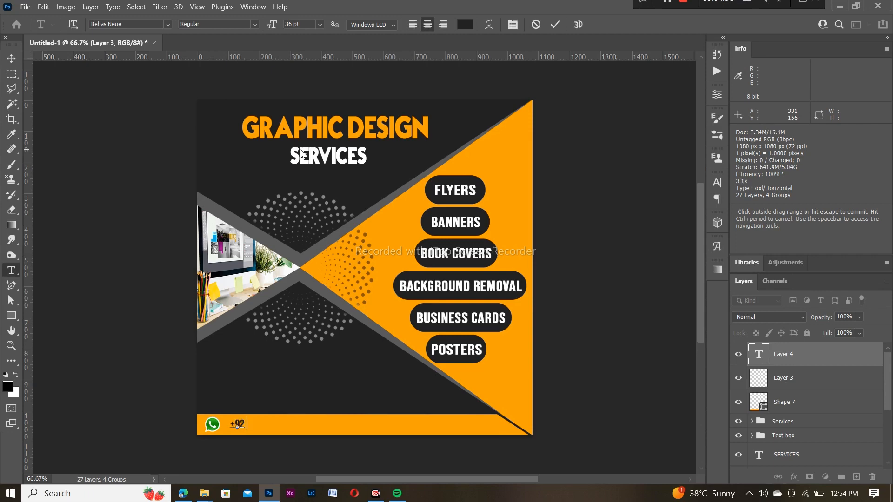
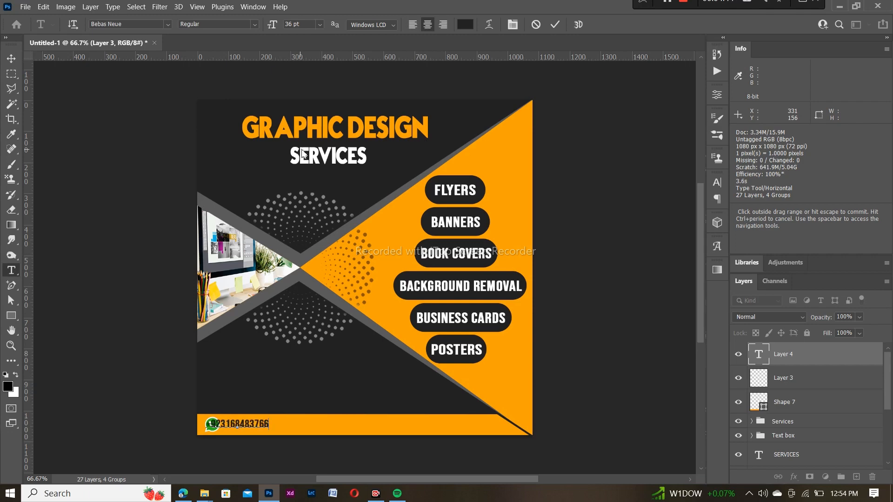
{"action": "left_click", "coordinate": [555, 24]}
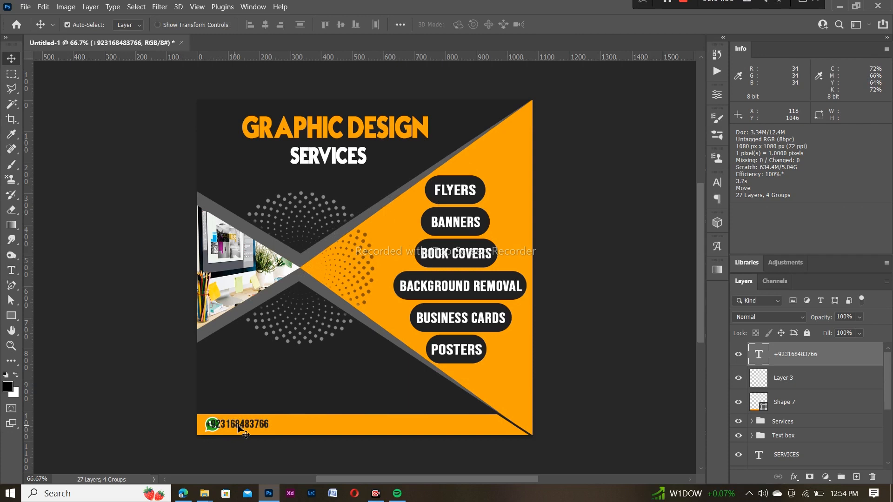
Move the phone number text right beside the WhatsApp icon
{"action": "left_click_drag", "start_coordinate": [244, 427], "coordinate": [259, 431]}
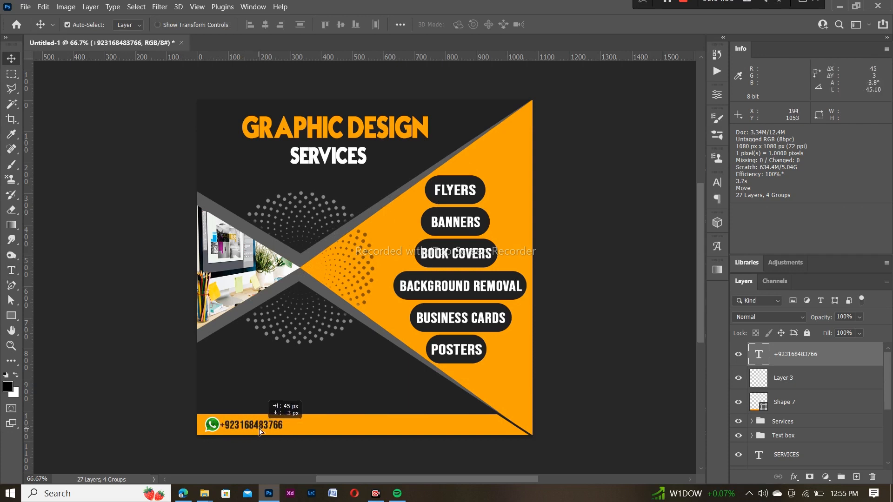
{"action": "key", "text": "ctrl+t"}
{"action": "key", "text": "Right"}
{"action": "key", "text": "Right"}
{"action": "key", "text": "Right"}
{"action": "key", "text": "Right"}
{"action": "key", "text": "Right"}
{"action": "key", "text": "Right"}
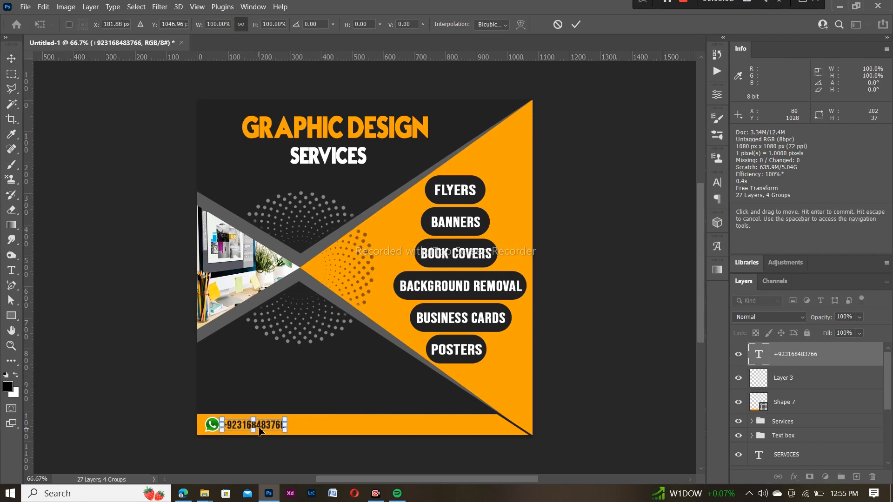
{"action": "key", "text": "Return"}
{"action": "key", "text": "t"}
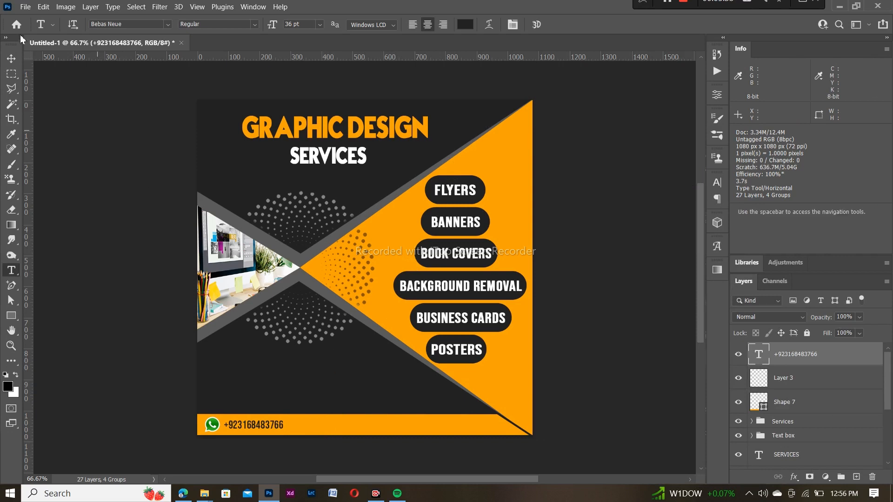
{"action": "left_click", "coordinate": [11, 58]}
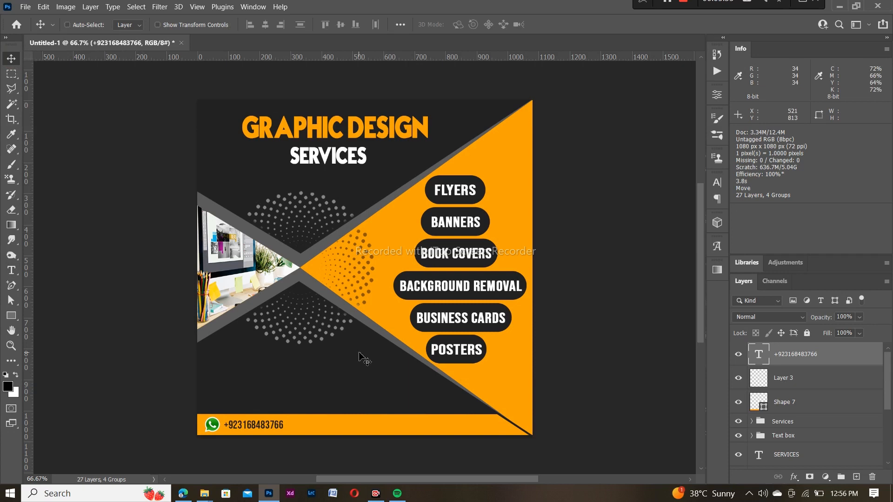
Paste the Gmail logo and delete its black background, then deselect
{"action": "key", "text": "ctrl+v"}
{"action": "key", "text": "w"}
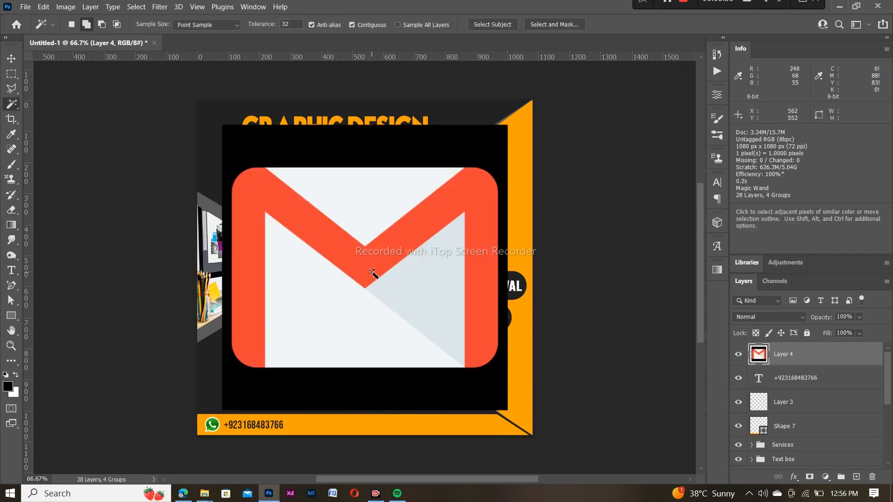
{"action": "left_click", "coordinate": [350, 151]}
{"action": "key", "text": "Delete"}
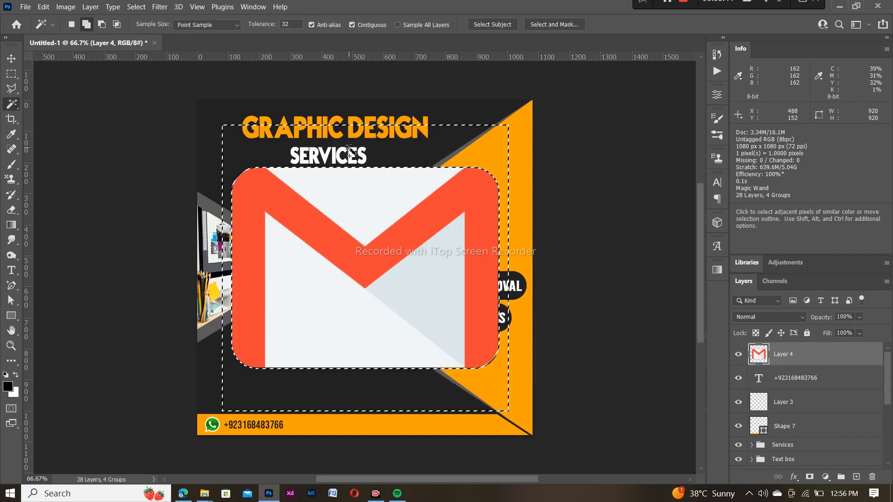
{"action": "key", "text": "ctrl+d"}
Scale the Gmail logo to about 7% and place it on the orange bar
{"action": "key", "text": "ctrl+t"}
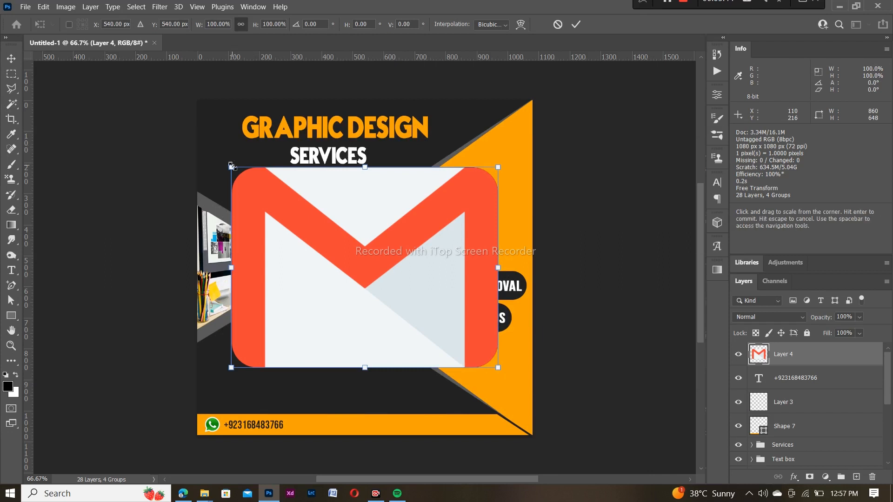
{"action": "left_click_drag", "start_coordinate": [231, 167], "coordinate": [425, 313]}
{"action": "left_click_drag", "start_coordinate": [467, 352], "coordinate": [375, 388]}
{"action": "left_click_drag", "start_coordinate": [332, 346], "coordinate": [316, 425]}
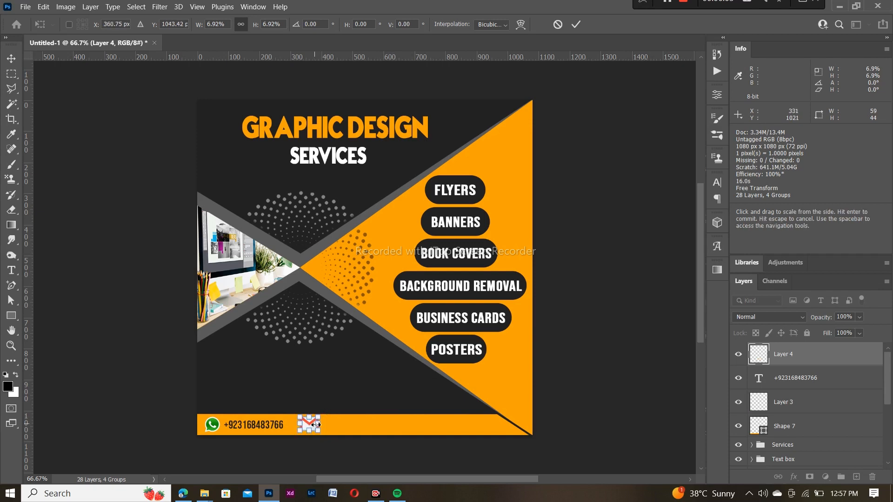
{"action": "key", "text": "Return"}
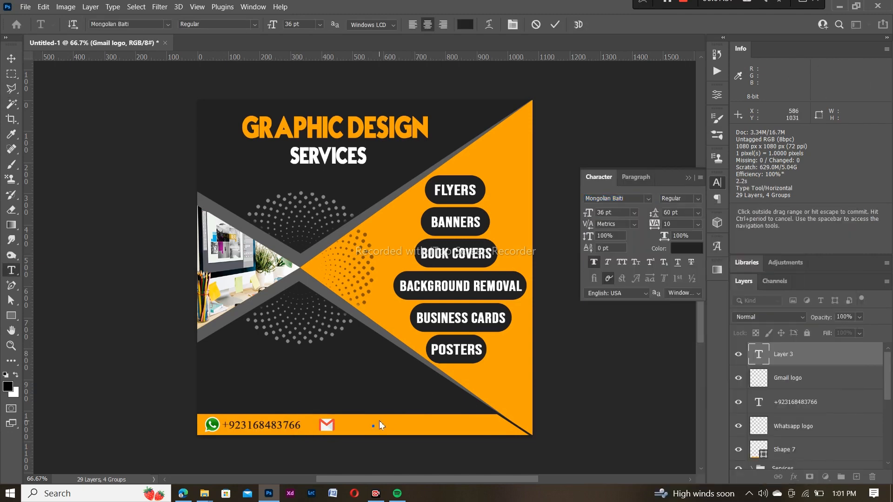
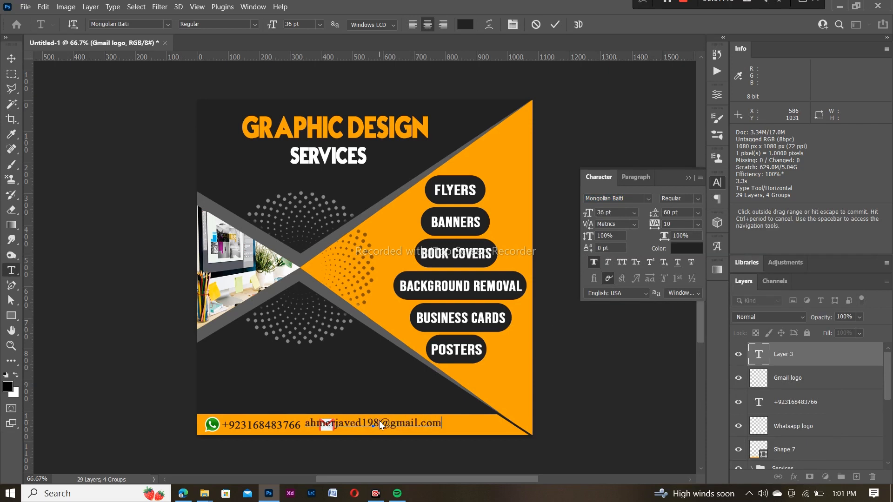
Type the contact e-mail address on the bar and shift it right and 3 px down
{"action": "left_click", "coordinate": [554, 25]}
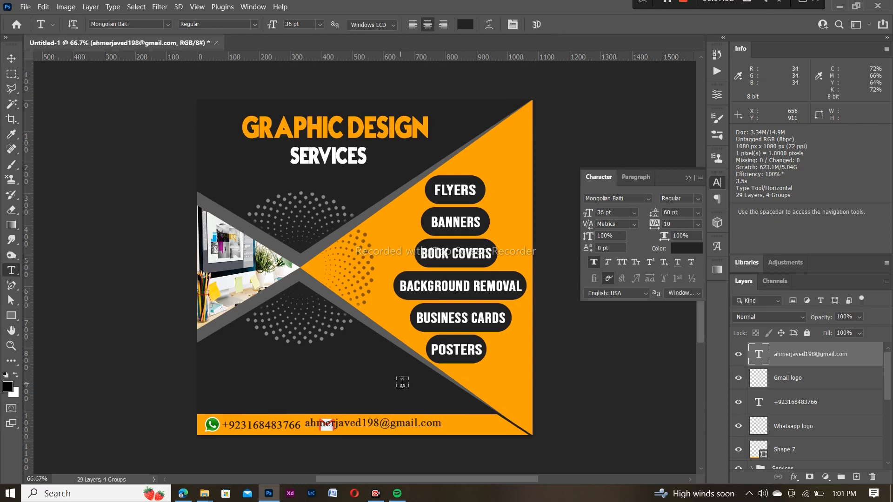
{"action": "left_click", "coordinate": [11, 58]}
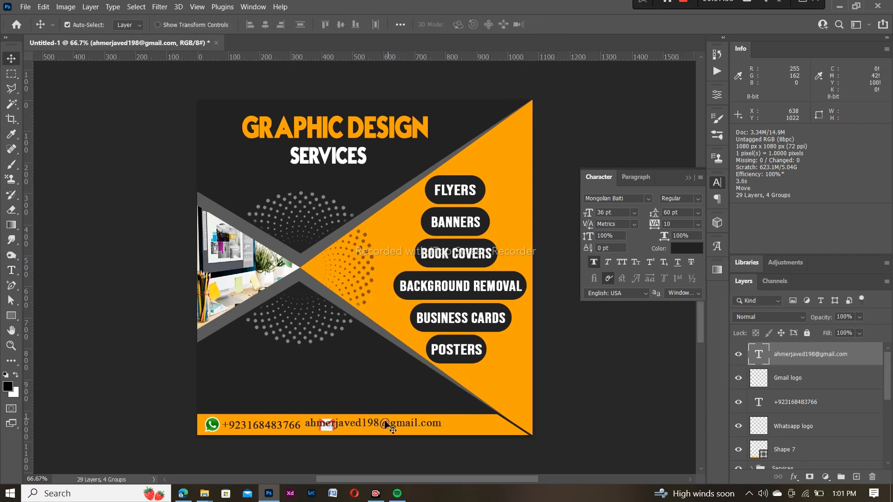
{"action": "left_click_drag", "start_coordinate": [377, 427], "coordinate": [405, 426]}
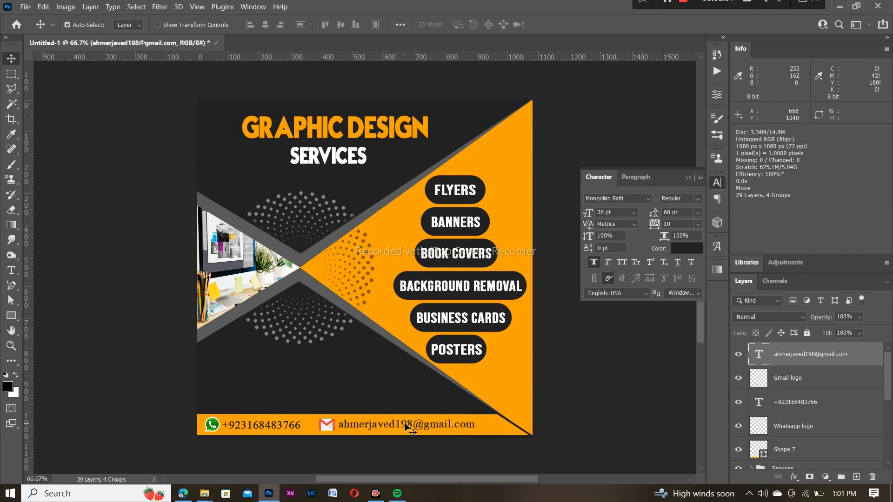
{"action": "key", "text": "ctrl+t"}
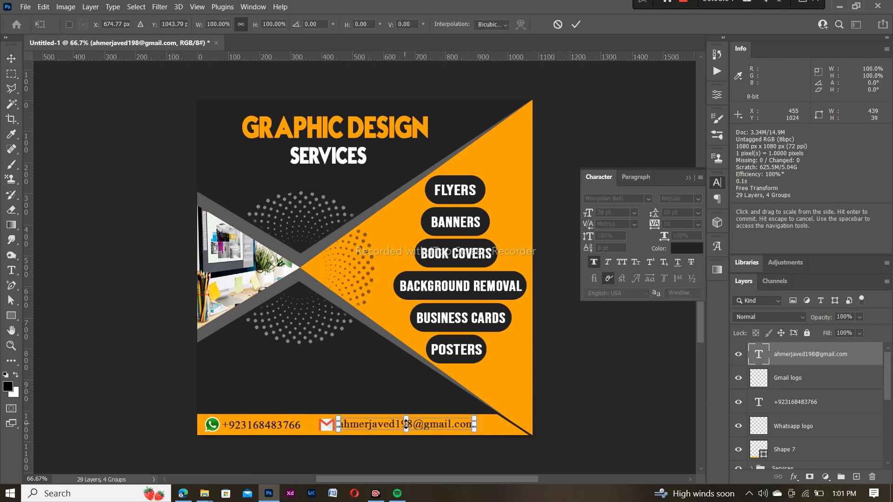
{"action": "key", "text": "Down"}
{"action": "key", "text": "Down"}
{"action": "key", "text": "Down"}
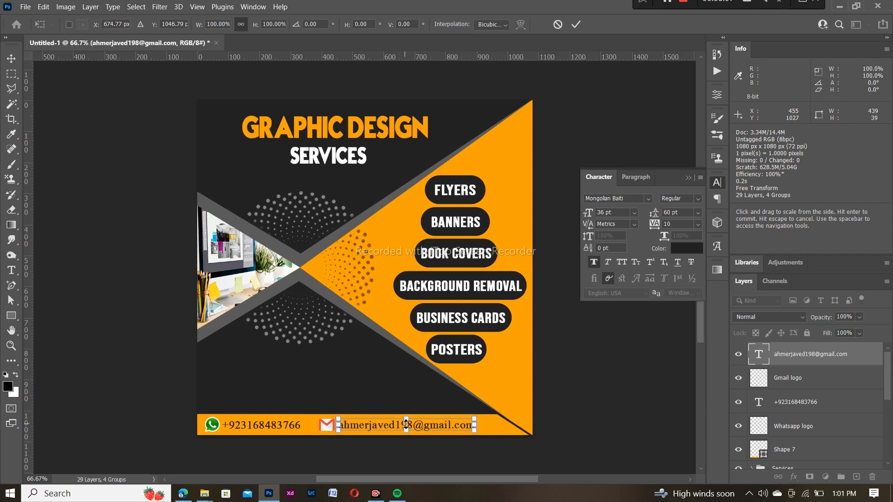
{"action": "left_click_drag", "start_coordinate": [406, 425], "coordinate": [428, 425]}
{"action": "key", "text": "Return"}
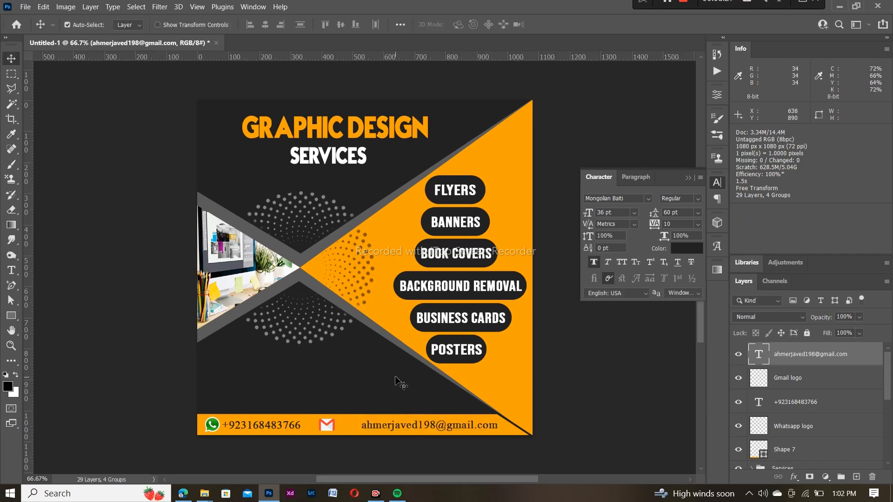
Position the Gmail logo right next to the e-mail text
{"action": "left_click", "coordinate": [327, 431]}
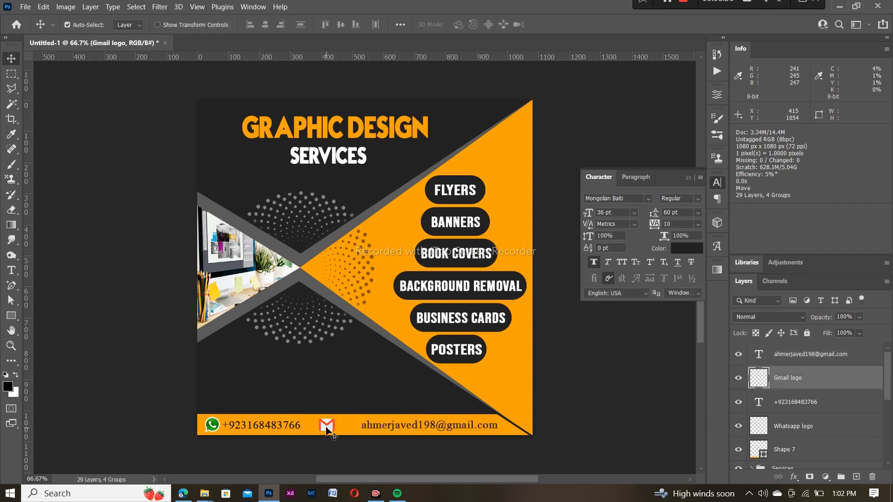
{"action": "left_click_drag", "start_coordinate": [327, 428], "coordinate": [347, 427]}
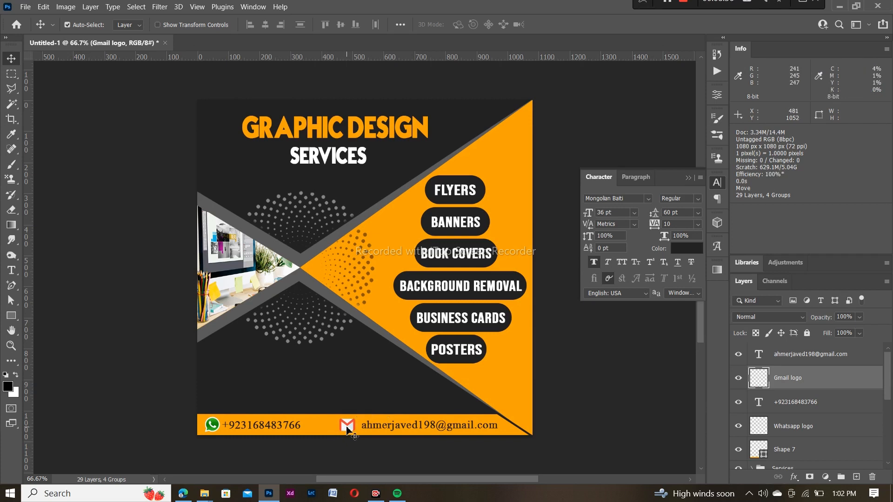
{"action": "key", "text": "ctrl+t"}
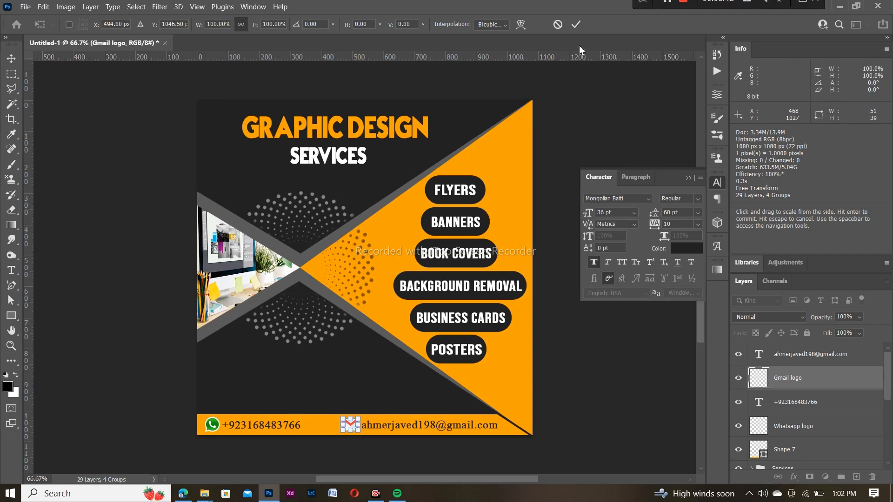
{"action": "left_click", "coordinate": [576, 24]}
{"action": "left_click", "coordinate": [688, 178]}
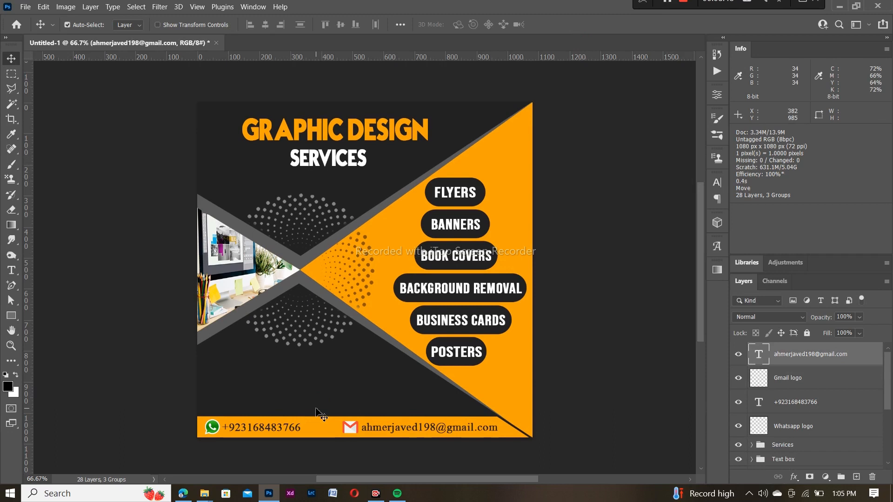
Create a 100 px rectangle on the poster filled with orange
{"action": "left_click", "coordinate": [12, 316]}
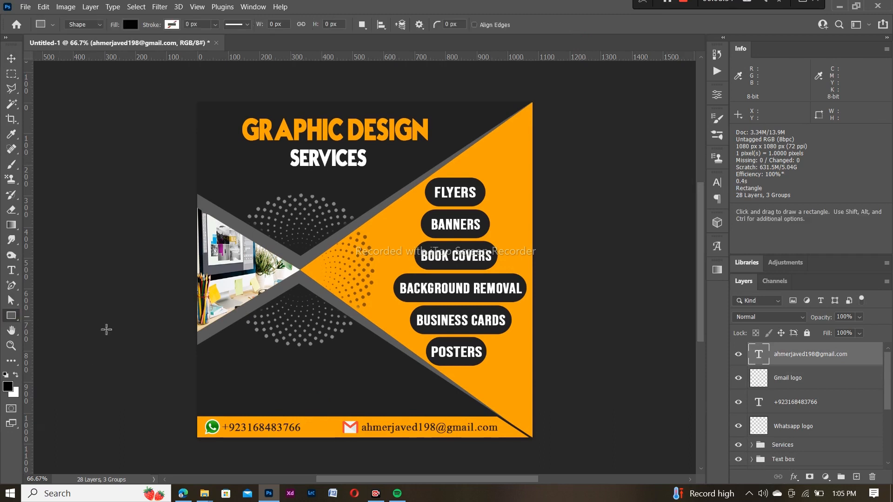
{"action": "left_click", "coordinate": [289, 377]}
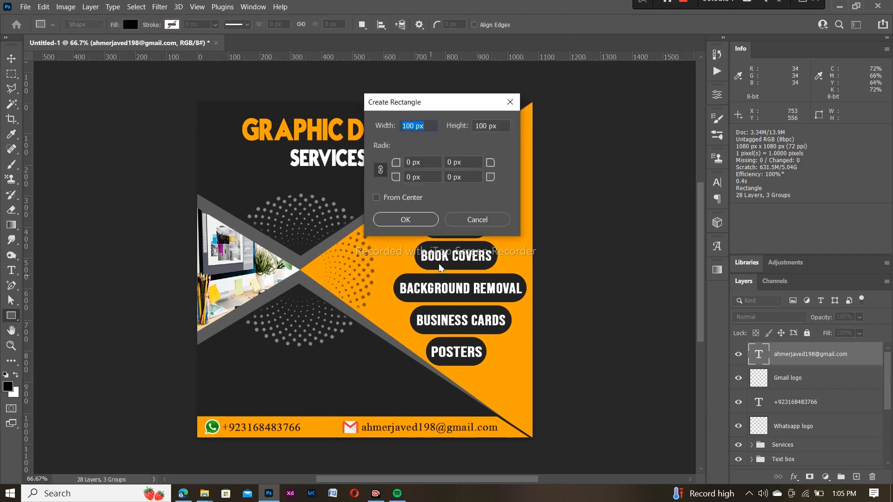
{"action": "left_click", "coordinate": [405, 220]}
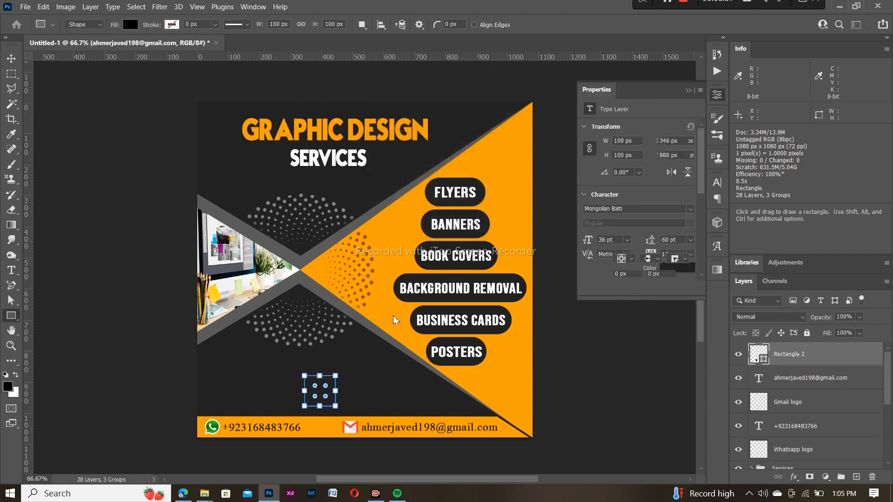
{"action": "left_click", "coordinate": [130, 24]}
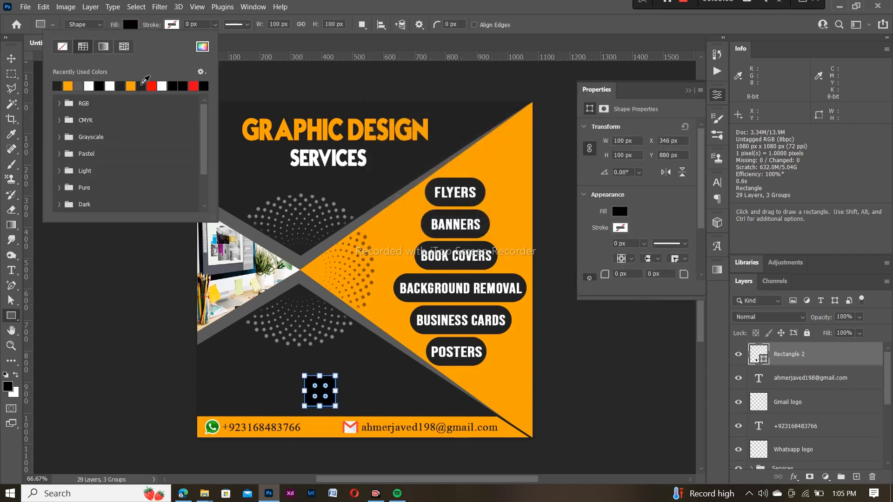
{"action": "left_click", "coordinate": [132, 85]}
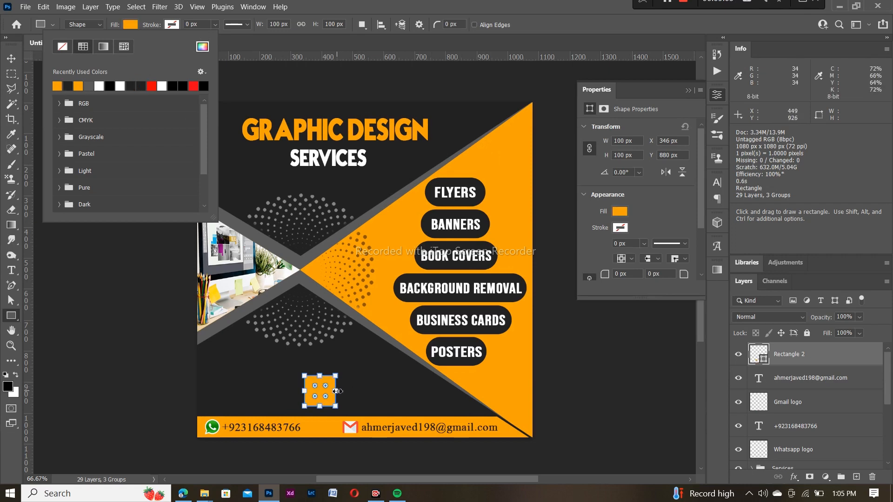
Widen the rectangle to 332 px with 50 px rounded corners and set it above the contact bar
{"action": "left_click_drag", "start_coordinate": [336, 392], "coordinate": [373, 393]}
{"action": "left_click_drag", "start_coordinate": [304, 391], "coordinate": [288, 393]}
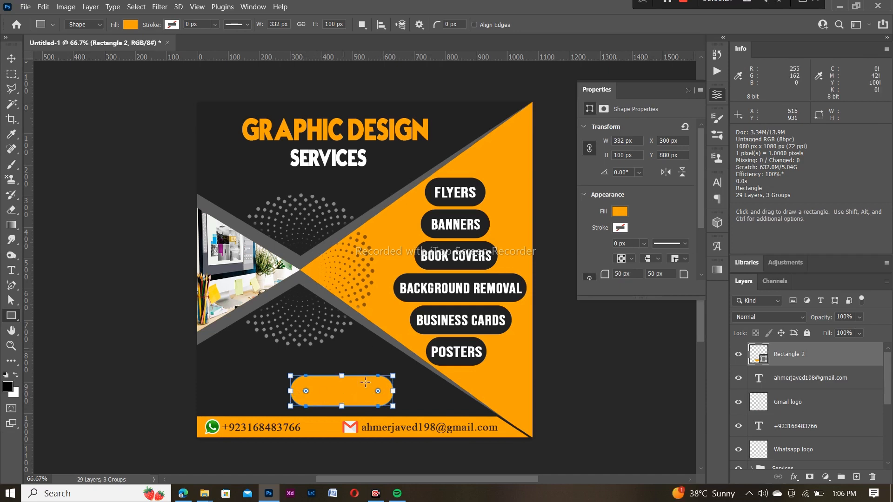
{"action": "key", "text": "Return"}
{"action": "key", "text": "v"}
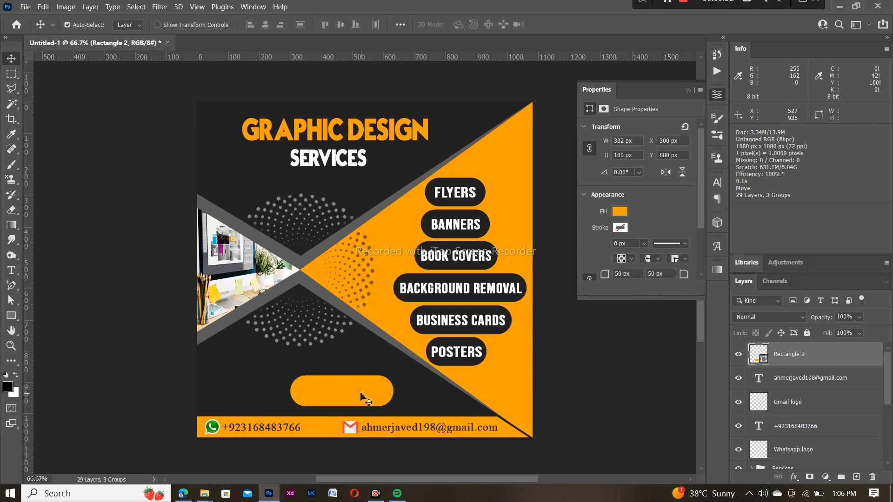
{"action": "mouse_move", "coordinate": [351, 397]}
{"action": "left_mouse_down"}
{"action": "mouse_move", "coordinate": [338, 399]}
{"action": "mouse_move", "coordinate": [355, 399]}
{"action": "mouse_move", "coordinate": [344, 397]}
{"action": "left_mouse_up"}
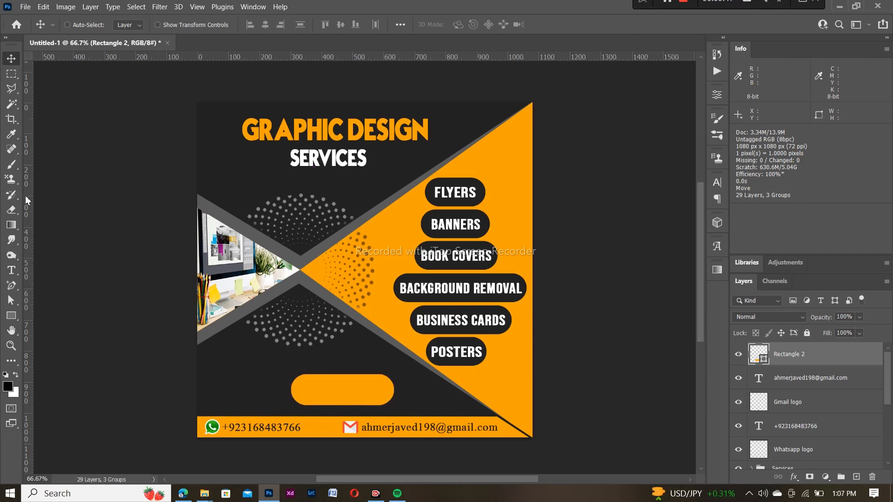
Type ORDER NOW on the orange pill and centre the text within it
{"action": "left_click", "coordinate": [12, 271]}
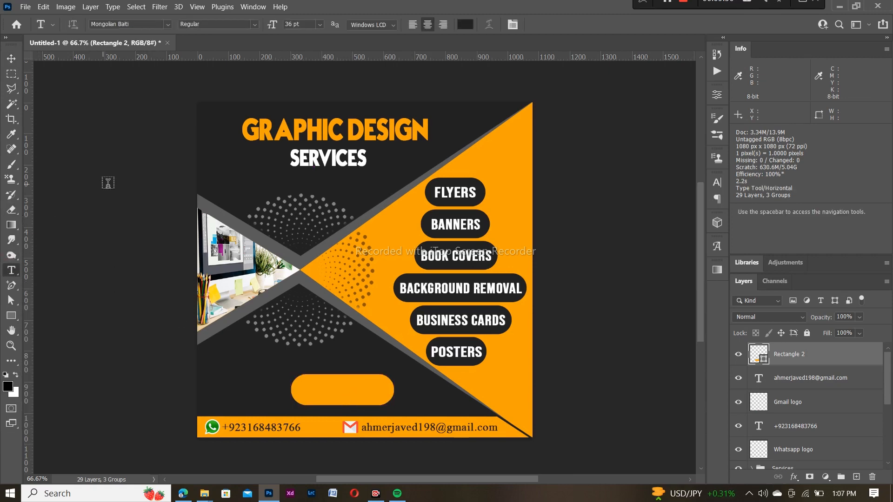
{"action": "left_click", "coordinate": [310, 390]}
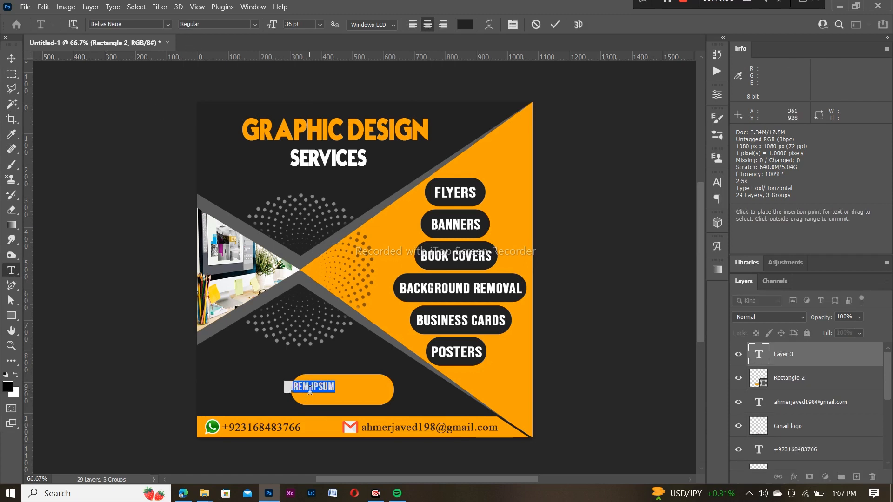
{"action": "key", "text": "BackSpace"}
{"action": "type", "text": "OR"}
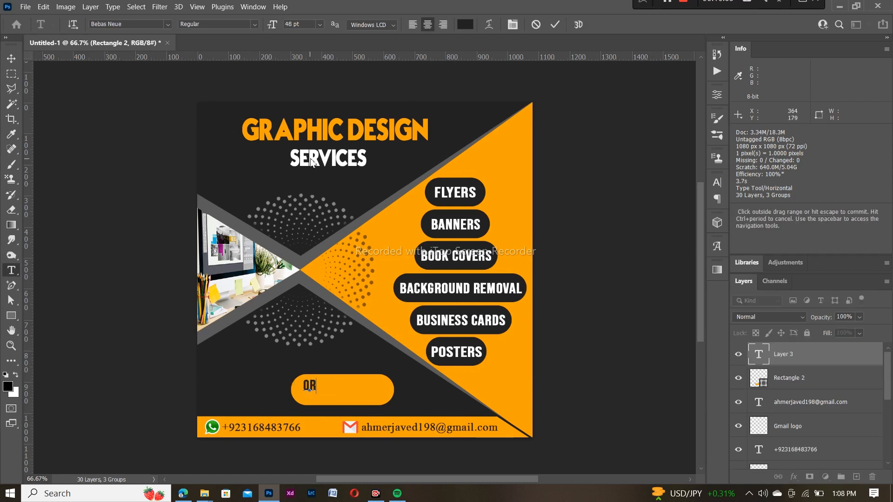
{"action": "type", "text": "DER NOW"}
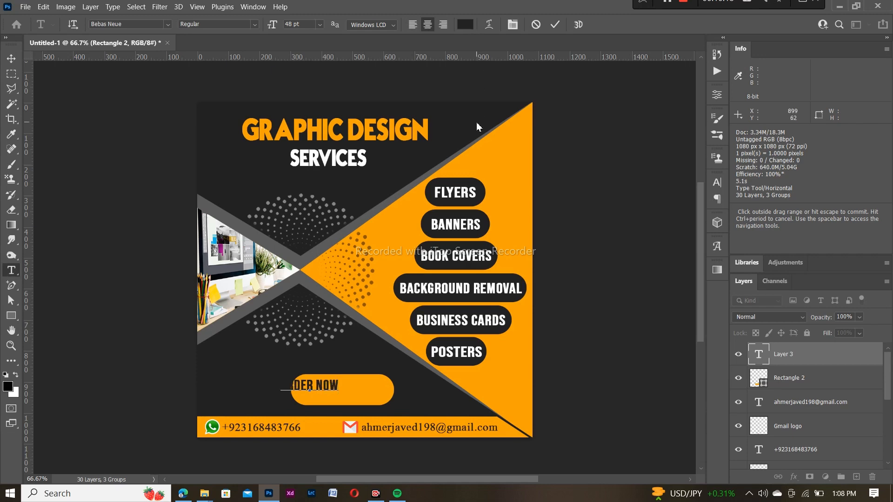
{"action": "left_click", "coordinate": [552, 29]}
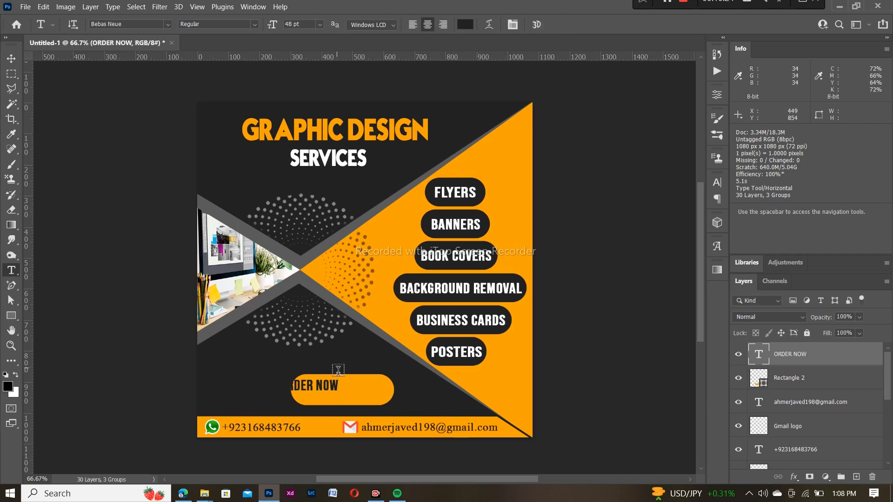
{"action": "key", "text": "v"}
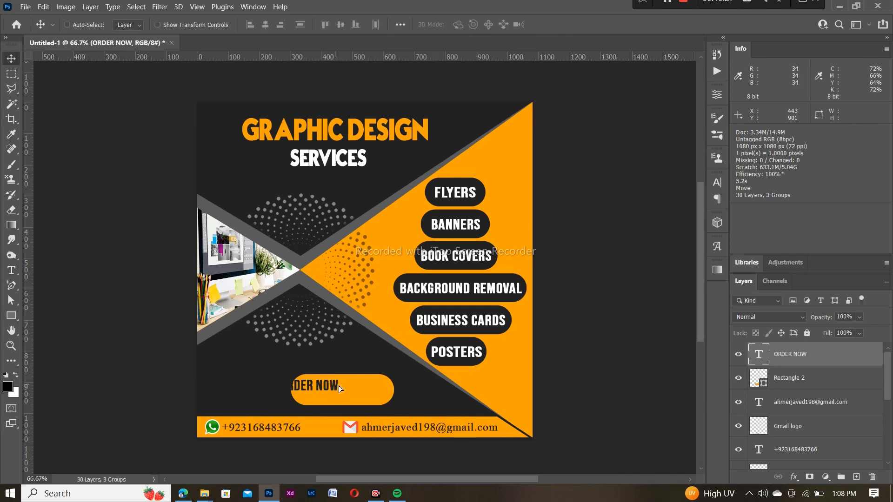
{"action": "left_click_drag", "start_coordinate": [337, 385], "coordinate": [367, 389]}
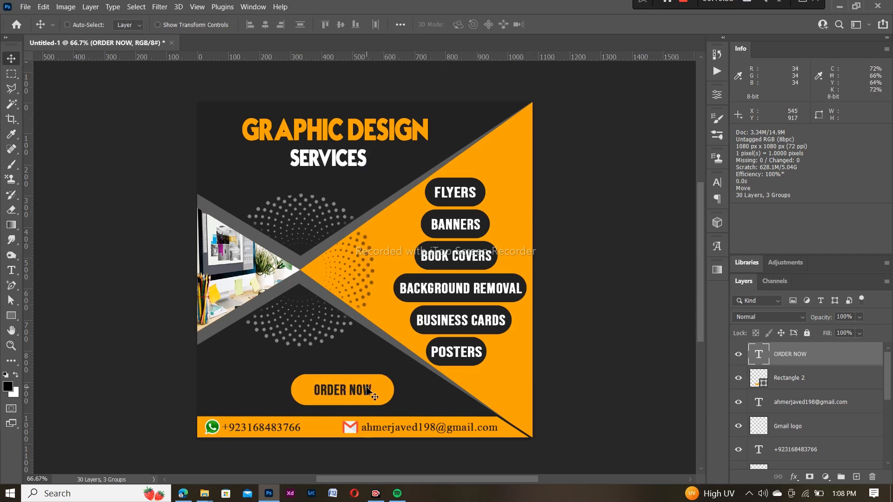
{"action": "key", "text": "t"}
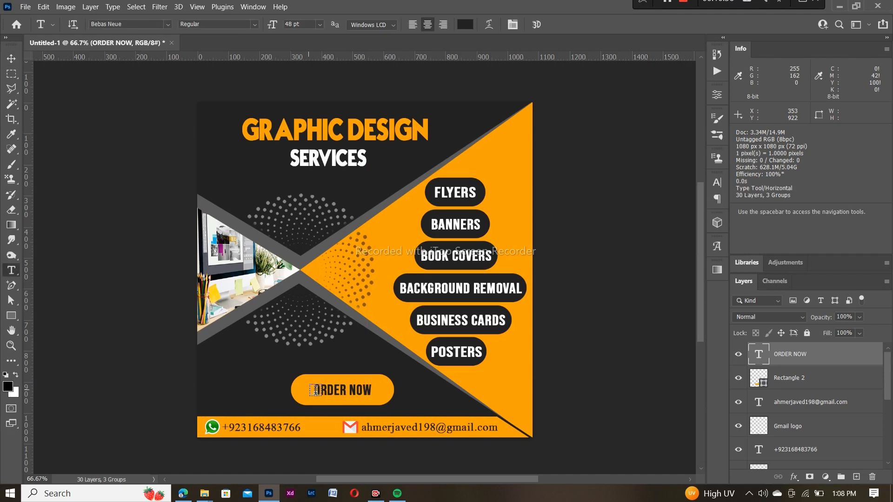
{"action": "left_click_drag", "start_coordinate": [316, 390], "coordinate": [372, 392]}
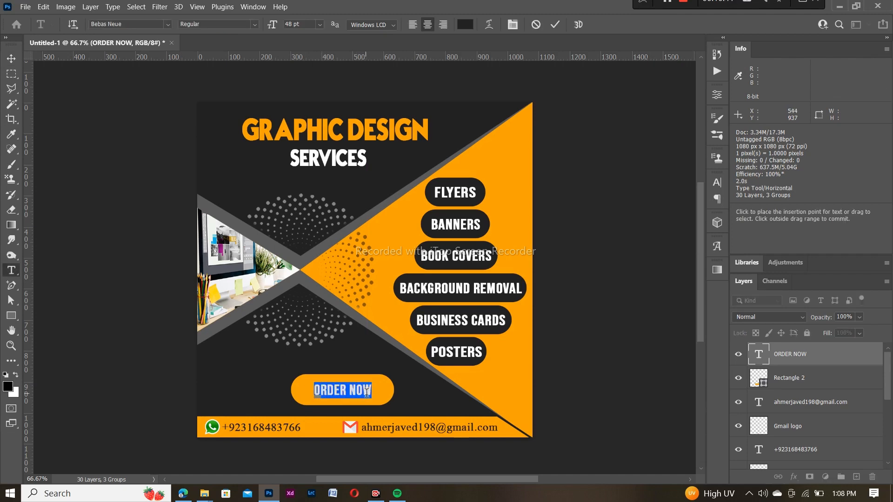
Keep the ORDER NOW text dark and enlarge it to 60 pt
{"action": "left_click", "coordinate": [465, 24]}
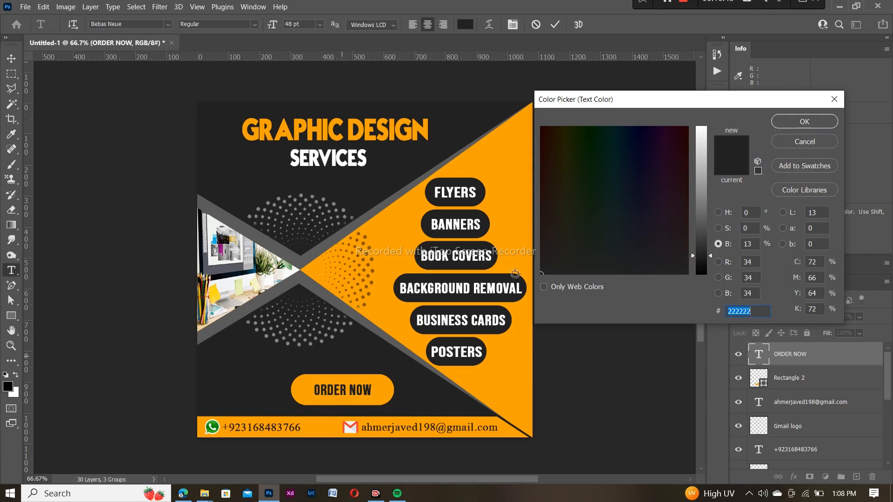
{"action": "left_click", "coordinate": [802, 124]}
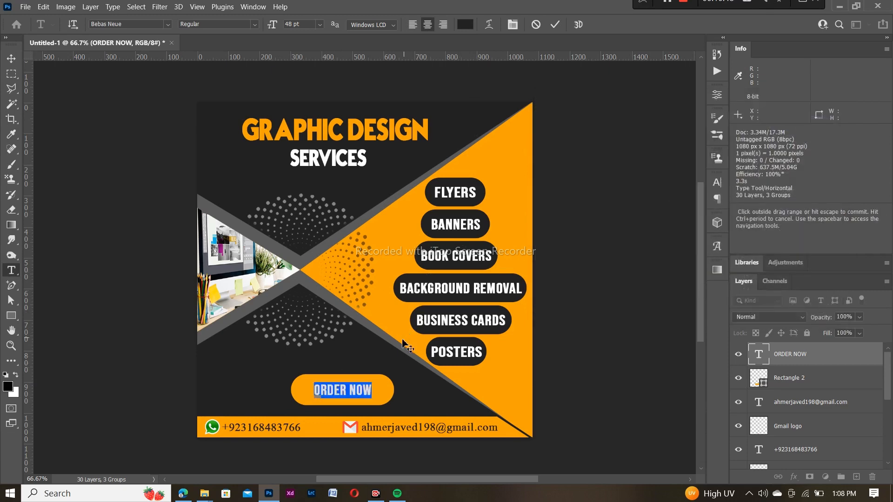
{"action": "left_click", "coordinate": [320, 24]}
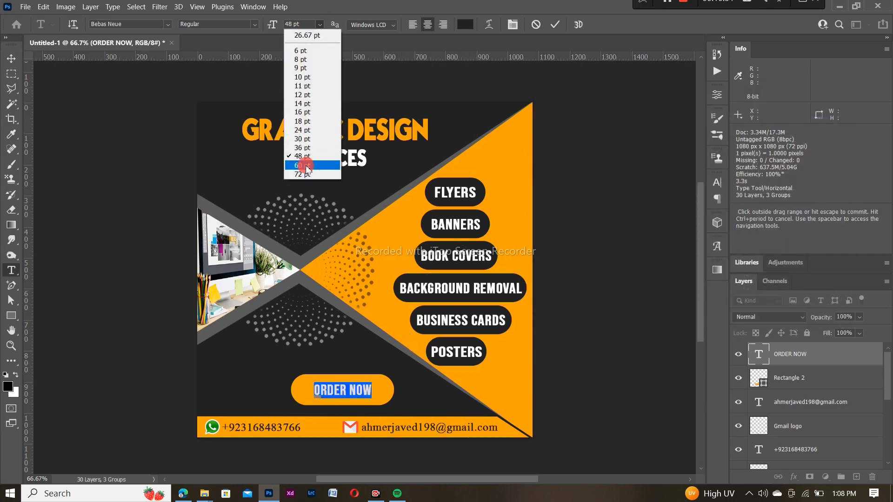
{"action": "left_click", "coordinate": [306, 166]}
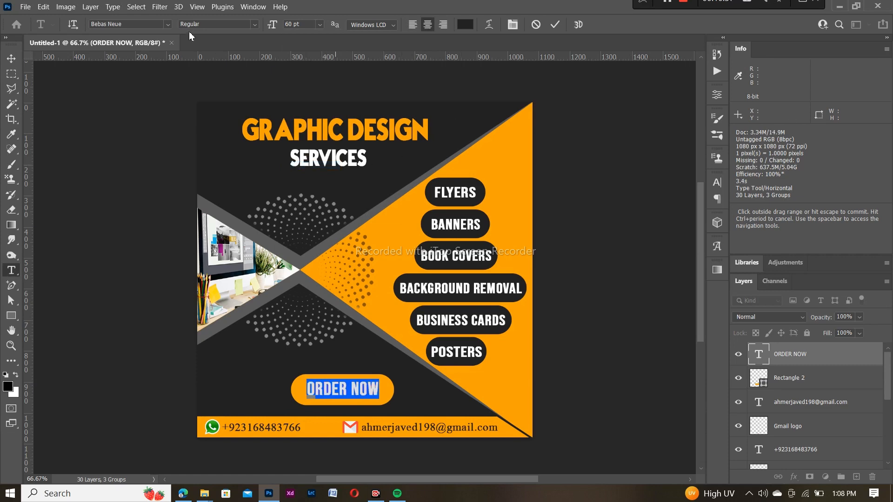
Switch ORDER NOW to TypoGraphica, reduce it to 48 pt, and commit the edit
{"action": "left_click", "coordinate": [169, 24]}
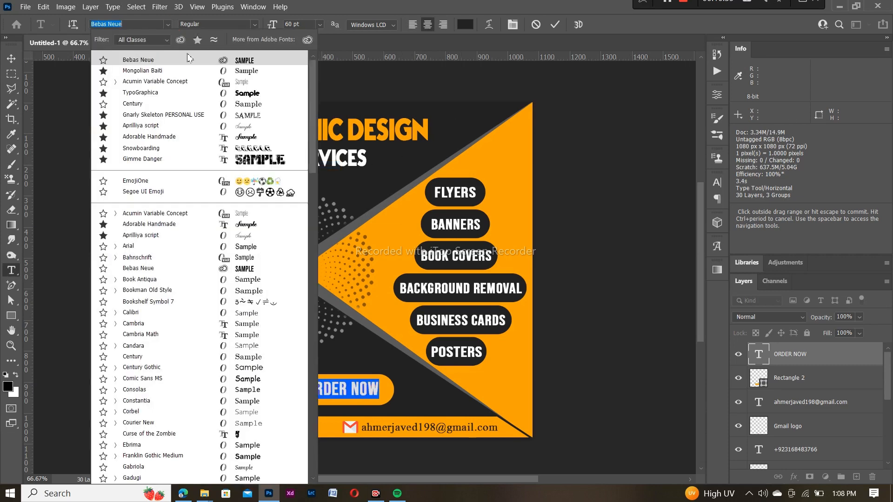
{"action": "left_click", "coordinate": [180, 96]}
{"action": "left_click", "coordinate": [320, 25]}
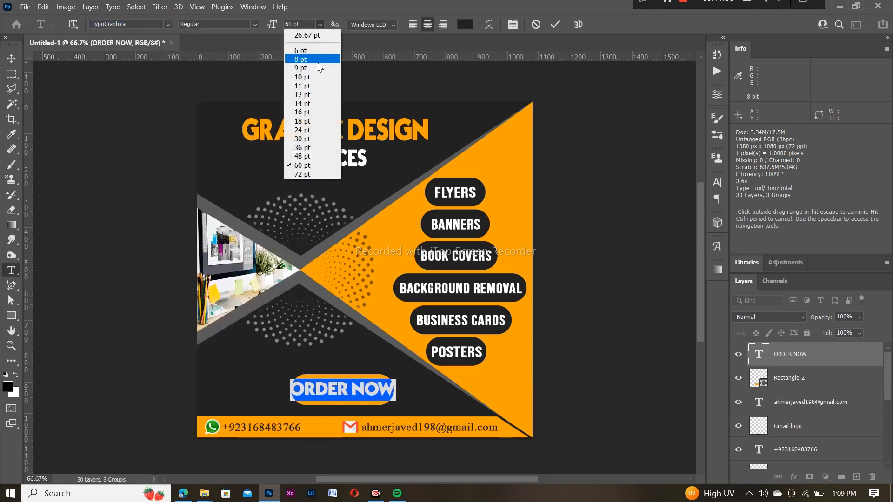
{"action": "left_click", "coordinate": [305, 160]}
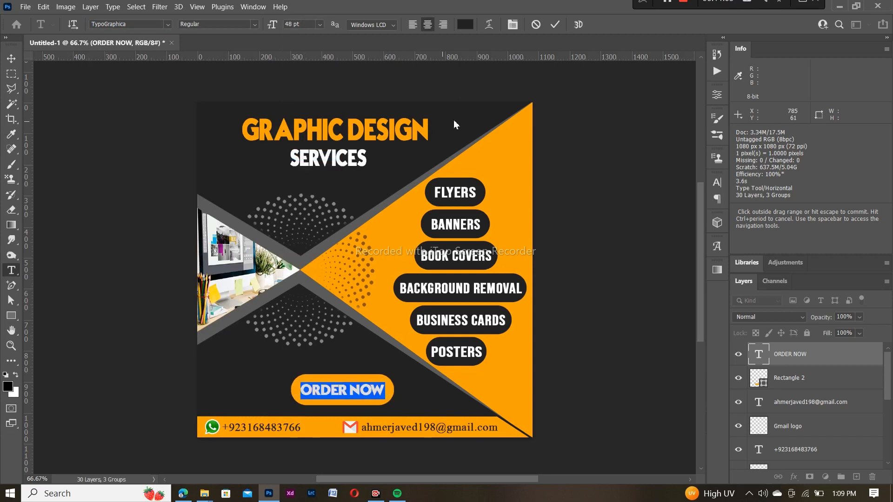
{"action": "left_click", "coordinate": [555, 27]}
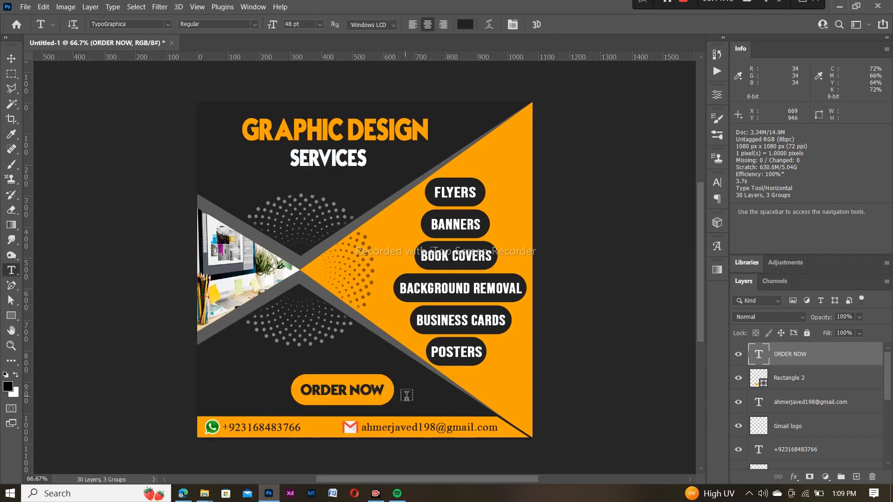
{"action": "key", "text": "v"}
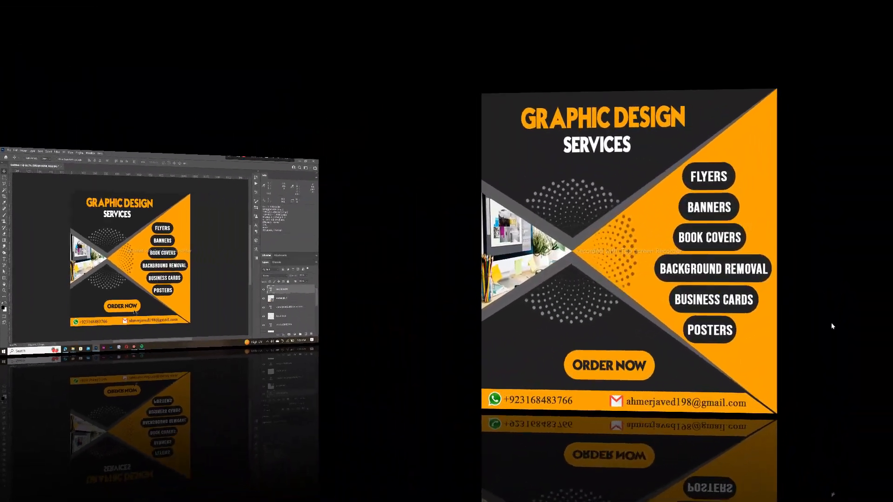